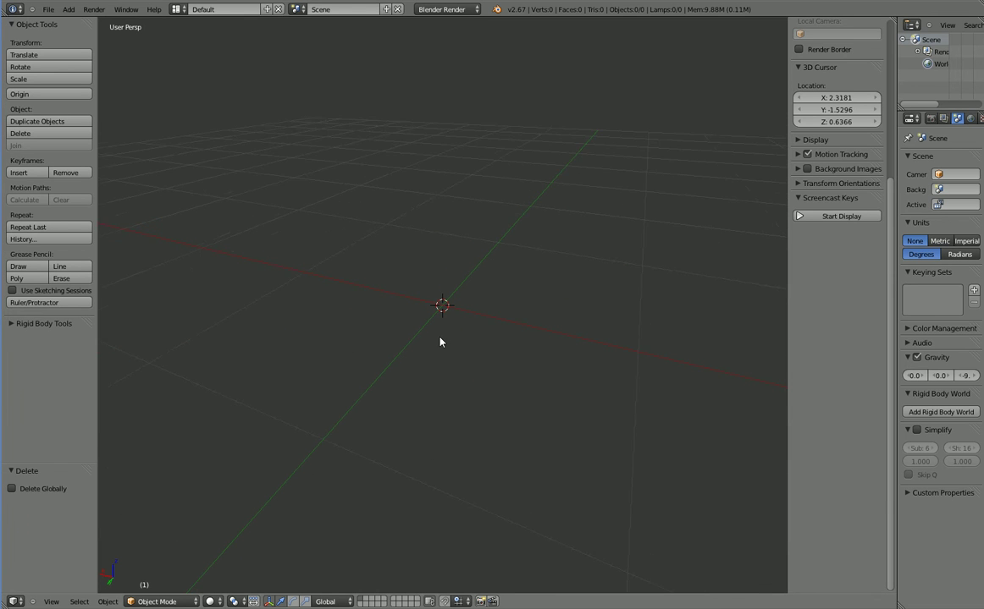
# Add a mesh circle with 16 vertices and a radius of 0.25
pyautogui.moveTo(440, 342); pyautogui.dragTo(474, 335, button='middle')
pyautogui.click(68, 9)
pyautogui.moveTo(80, 21)
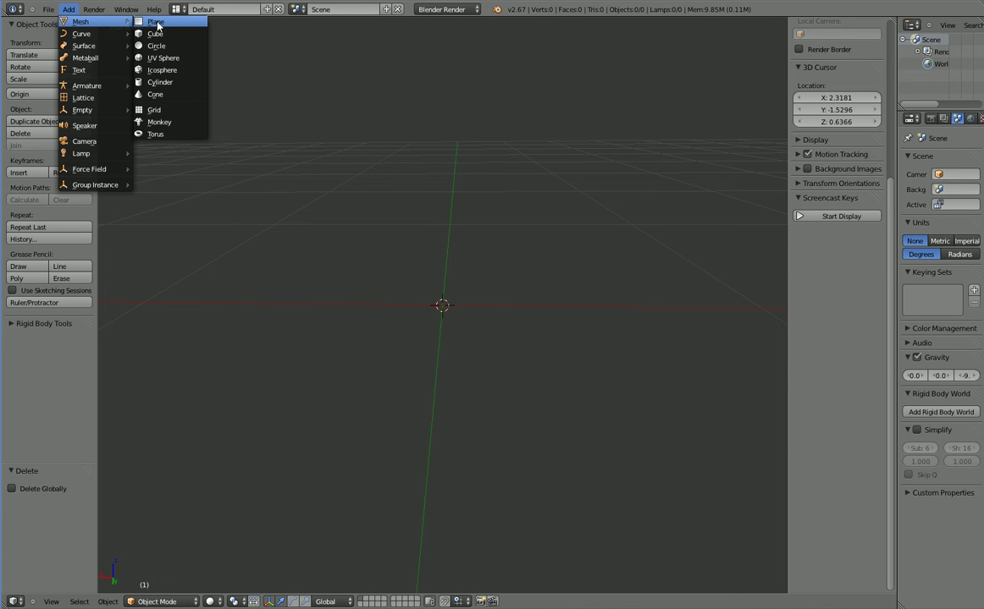
pyautogui.click(167, 47)
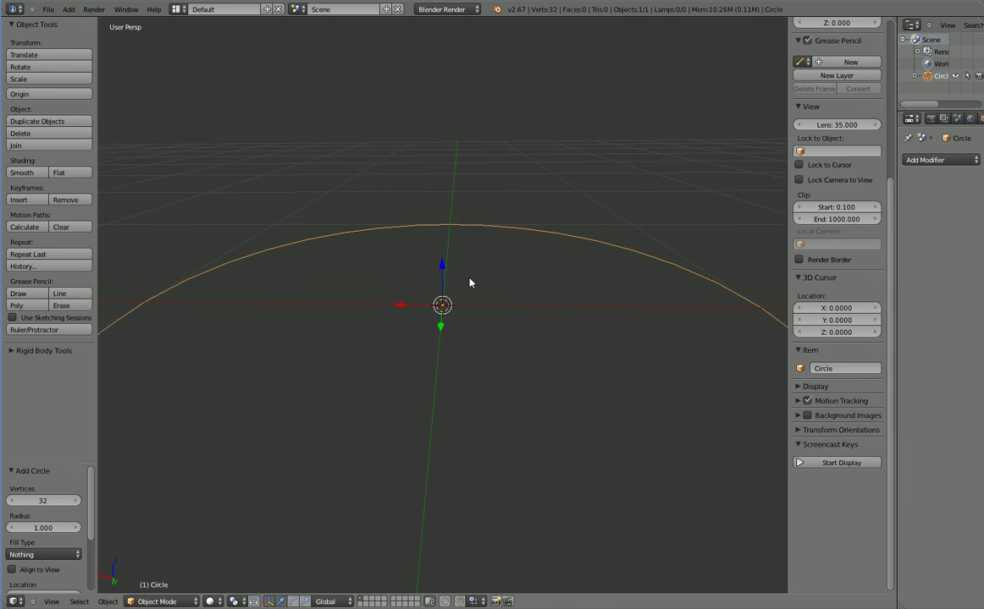
pyautogui.moveTo(469, 281); pyautogui.dragTo(450, 301, button='middle')
pyautogui.click(44, 502)
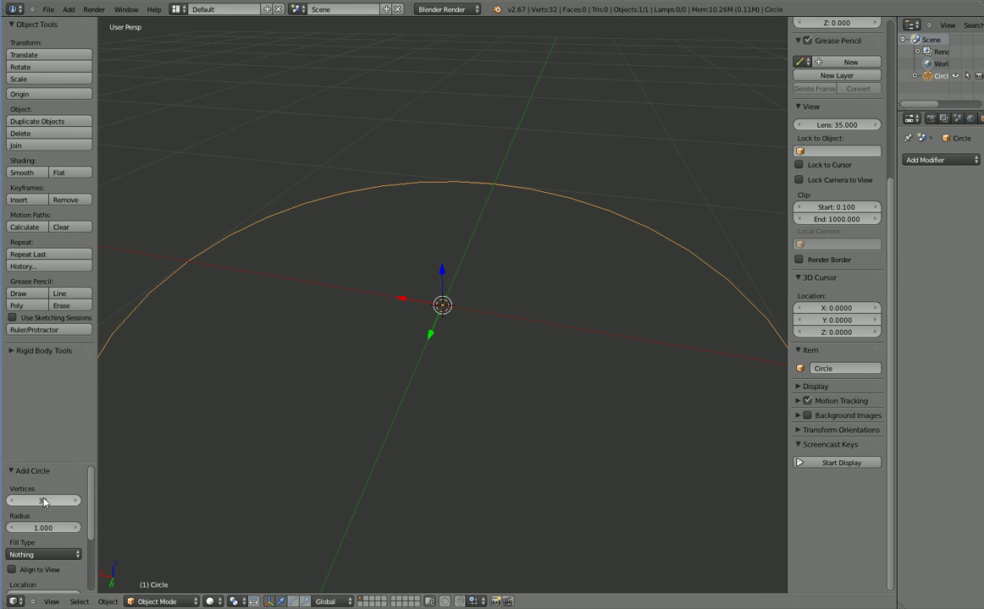
pyautogui.write('16')
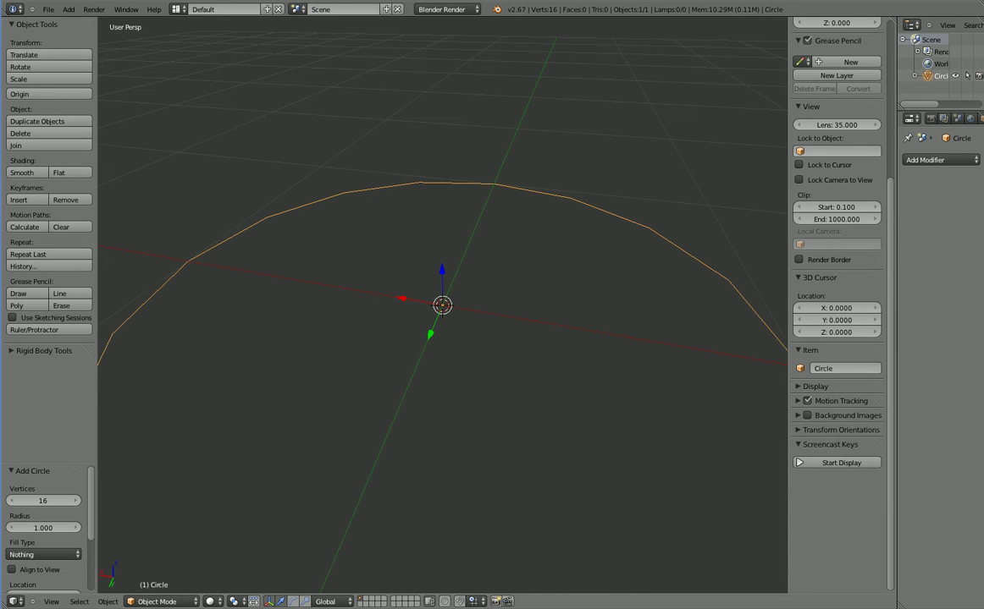
pyautogui.press('Return')
pyautogui.scroll(-4, 329, 523)
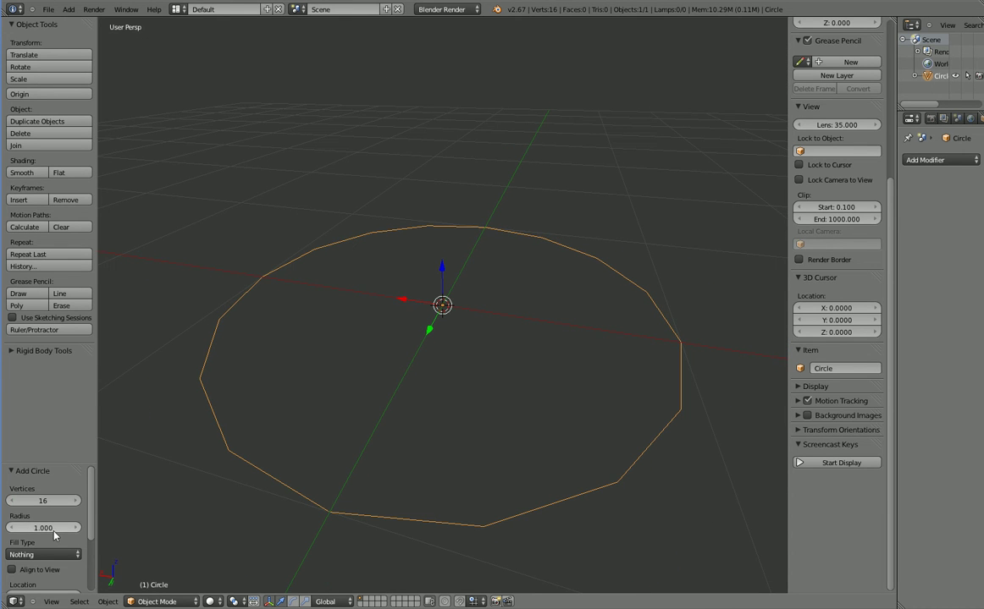
pyautogui.click(55, 529)
pyautogui.write('.25')
pyautogui.press('Return')
# Enter Edit Mode with vertex selection and extrude the whole circle upward about 0.174 along Z
pyautogui.moveTo(335, 451); pyautogui.dragTo(407, 464, button='middle')
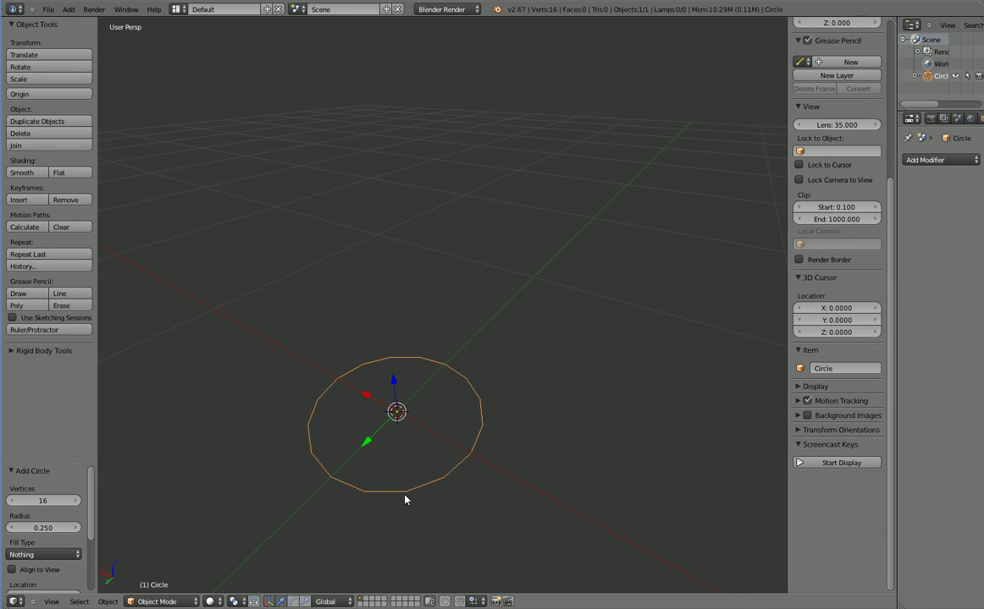
pyautogui.press('Tab')
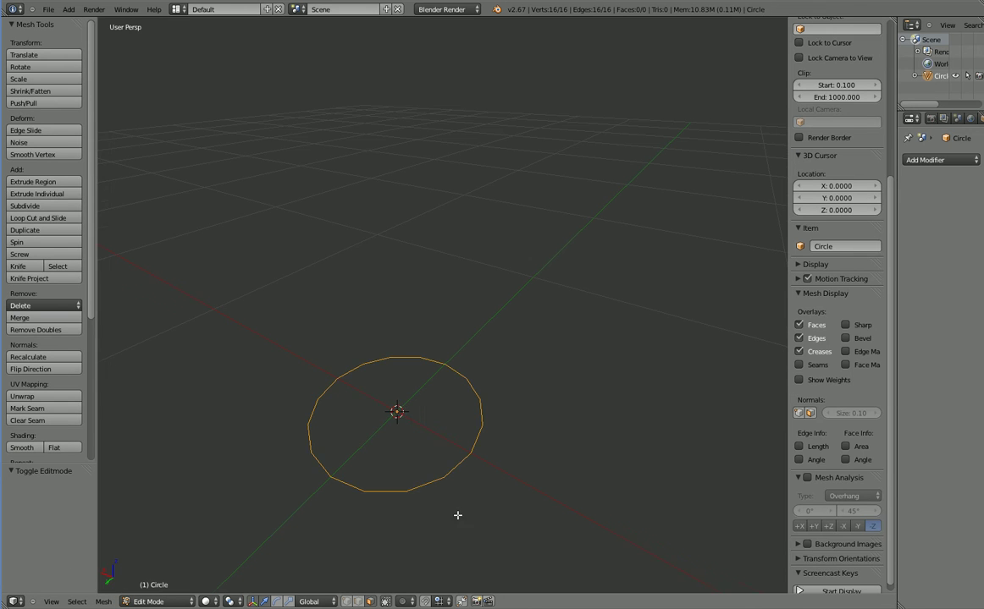
pyautogui.moveTo(459, 517); pyautogui.dragTo(479, 482, button='middle')
pyautogui.scroll(2, 480, 482)
pyautogui.click(346, 602)
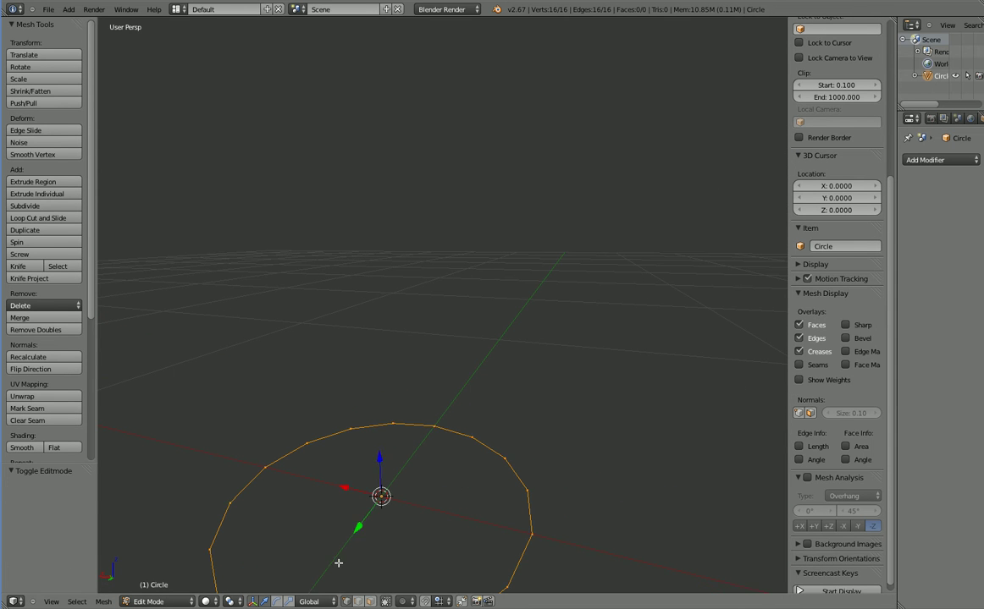
pyautogui.moveTo(338, 536); pyautogui.dragTo(370, 517, button='middle')
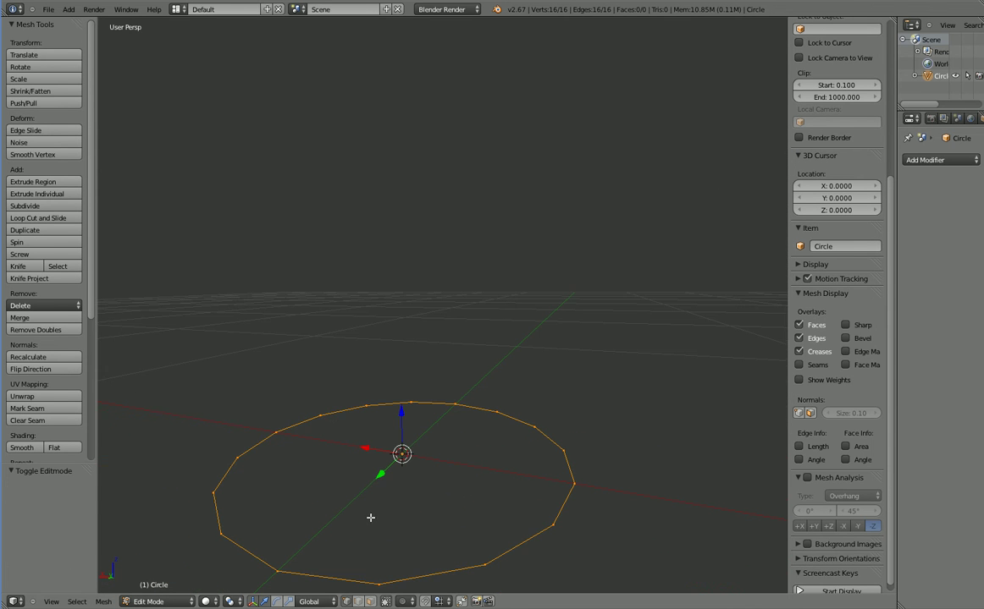
pyautogui.scroll(-2, 454, 528)
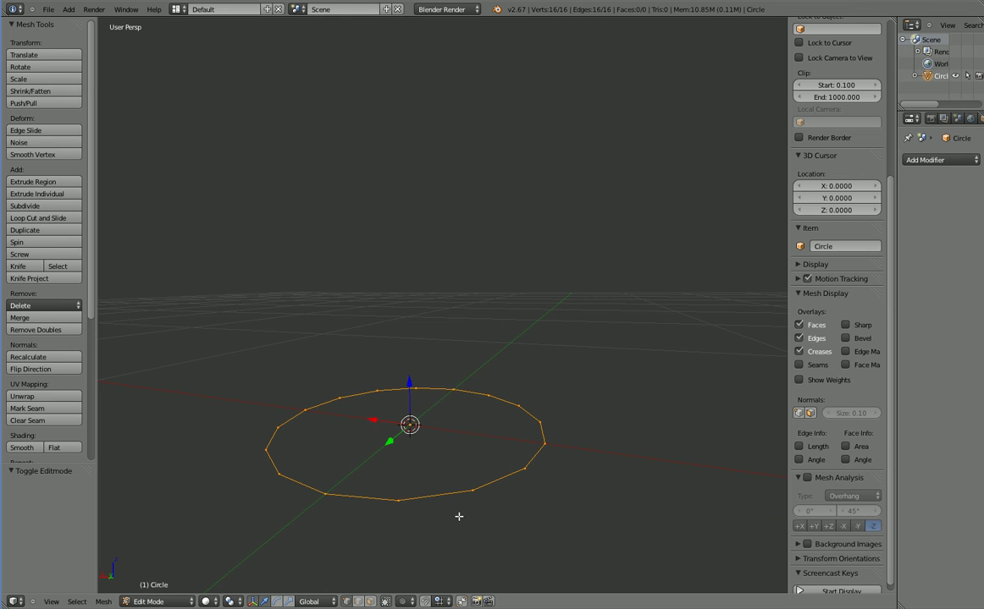
pyautogui.press('e')
pyautogui.press('z')
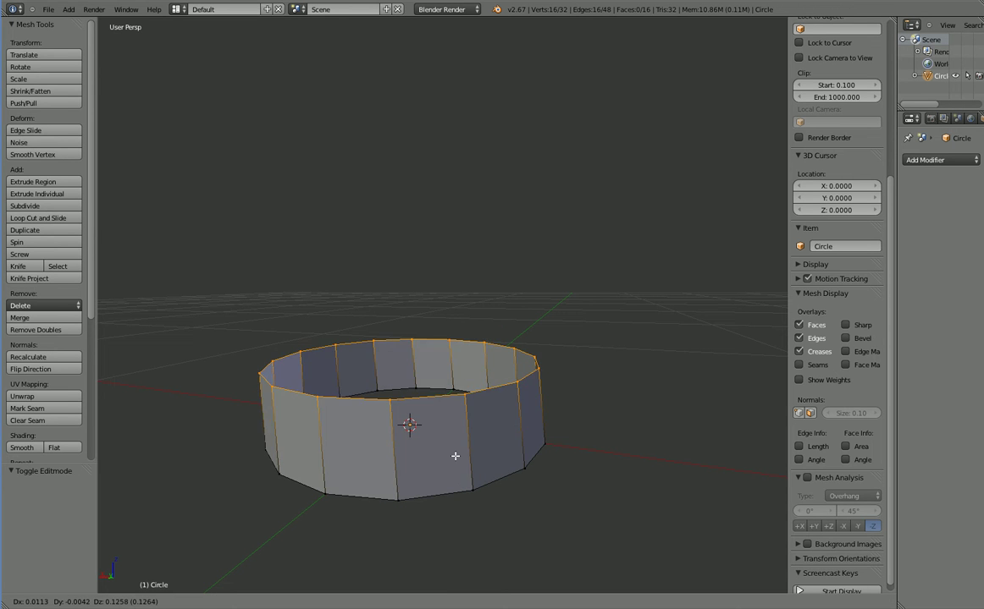
pyautogui.click(461, 437)
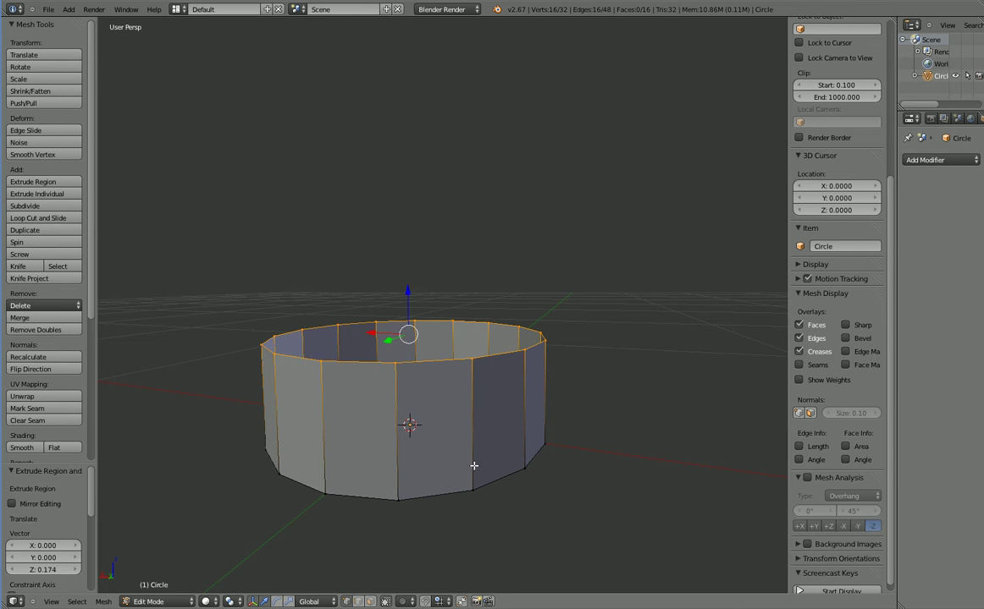
# Raise the cylinder's upper rim about 0.193 along Z to make the walls taller
pyautogui.moveTo(474, 466)
pyautogui.mouseDown(button='middle')
pyautogui.moveTo(511, 540)
pyautogui.moveTo(509, 503)
pyautogui.moveTo(484, 464)
pyautogui.mouseUp(button='middle')
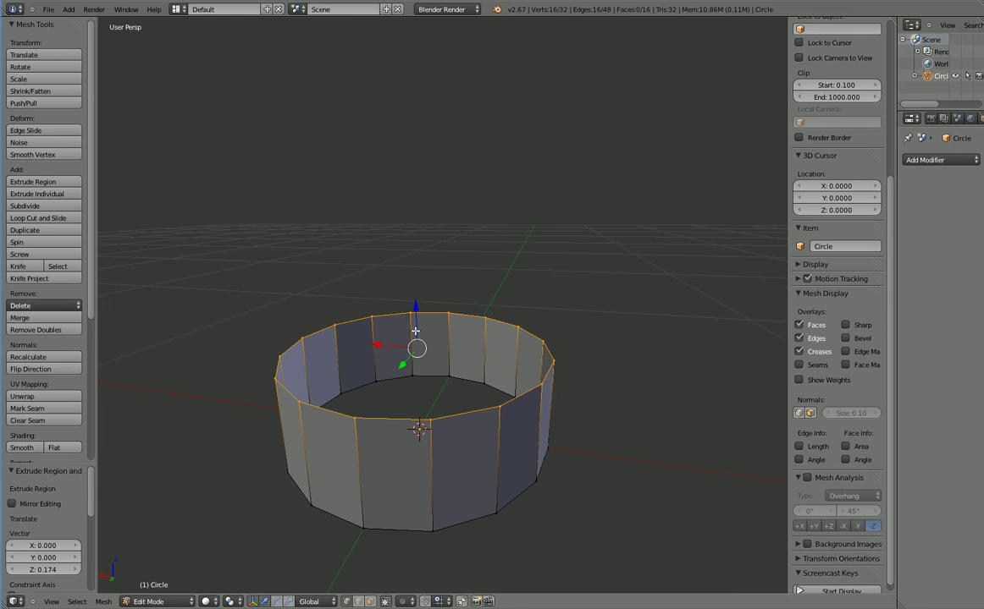
pyautogui.press('g')
pyautogui.press('z')
pyautogui.click(421, 303)
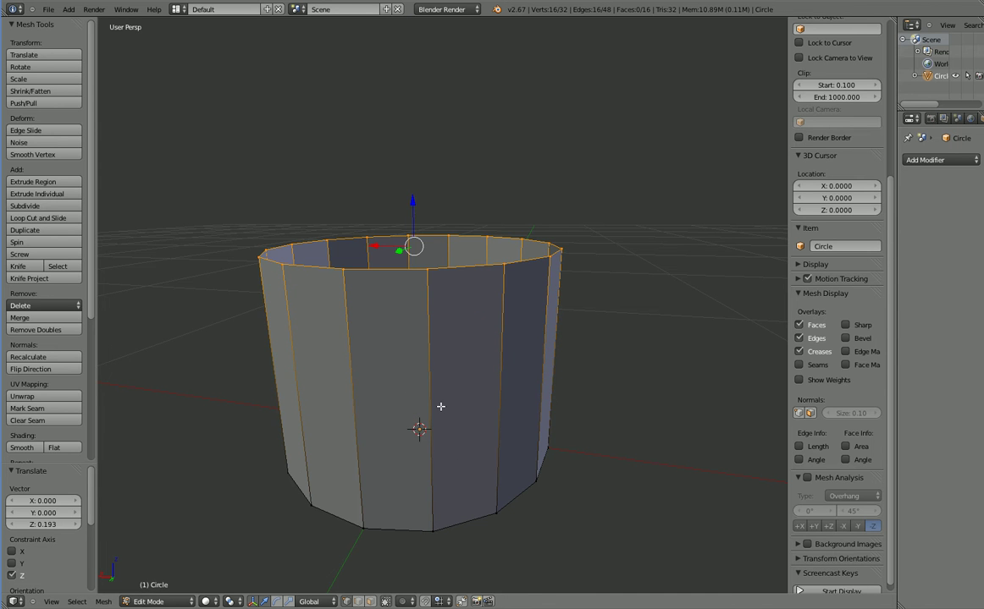
# Extrude the upper rim about 0.052, raise it about 0.092 along Z and scale it inward to form a sloped shoulder
pyautogui.moveTo(440, 406); pyautogui.dragTo(484, 526, button='middle')
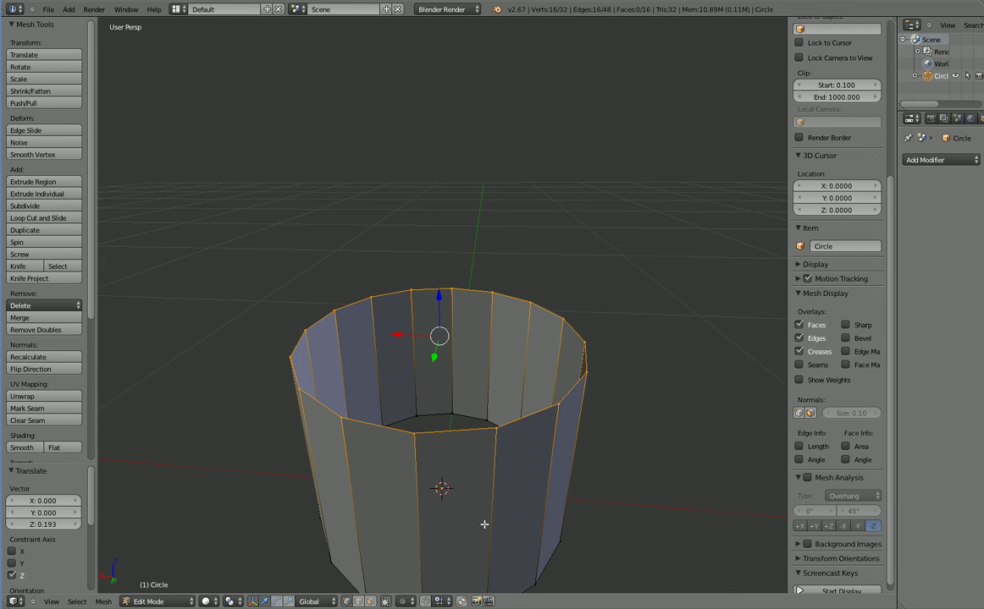
pyautogui.moveTo(533, 527); pyautogui.dragTo(487, 515, button='middle')
pyautogui.press('e')
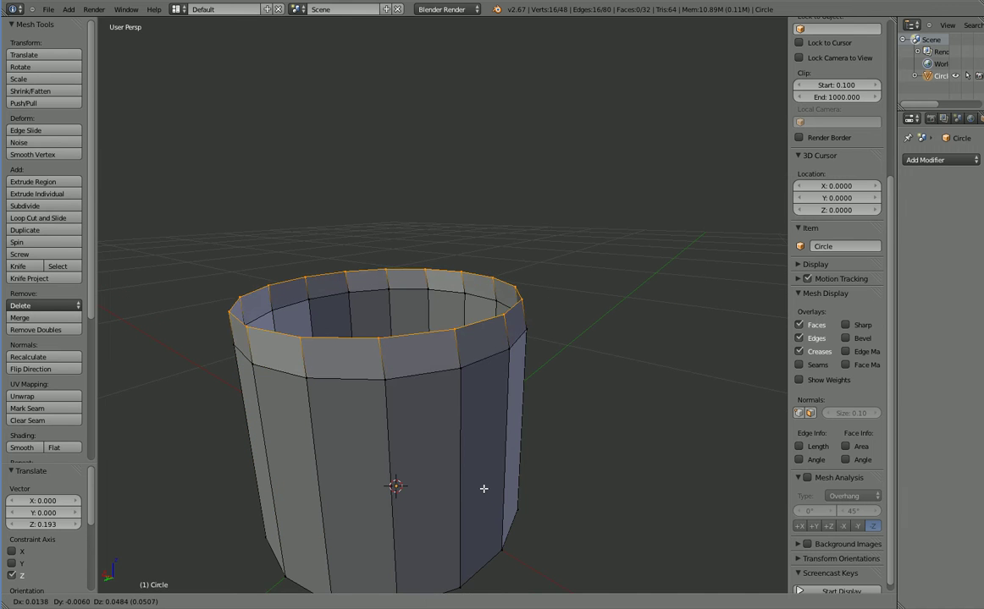
pyautogui.click(483, 489)
pyautogui.press('g')
pyautogui.press('z')
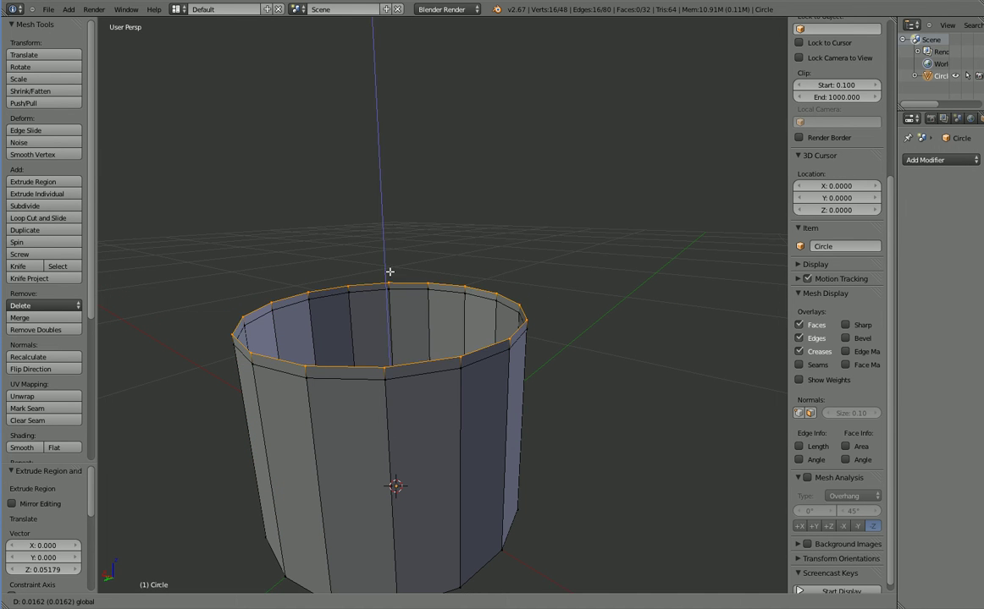
pyautogui.click(501, 455)
pyautogui.press('s')
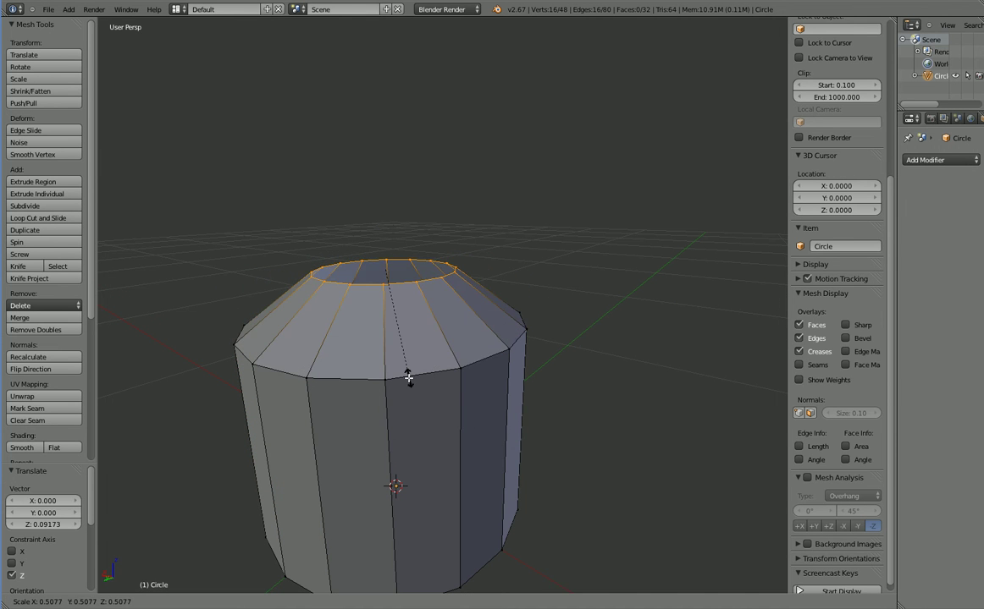
pyautogui.click(430, 441)
# Extrude the shoulder rim again, raise it about 0.049 along Z and shrink it to a small ring at the roof's centre
pyautogui.press('e')
pyautogui.click(432, 420)
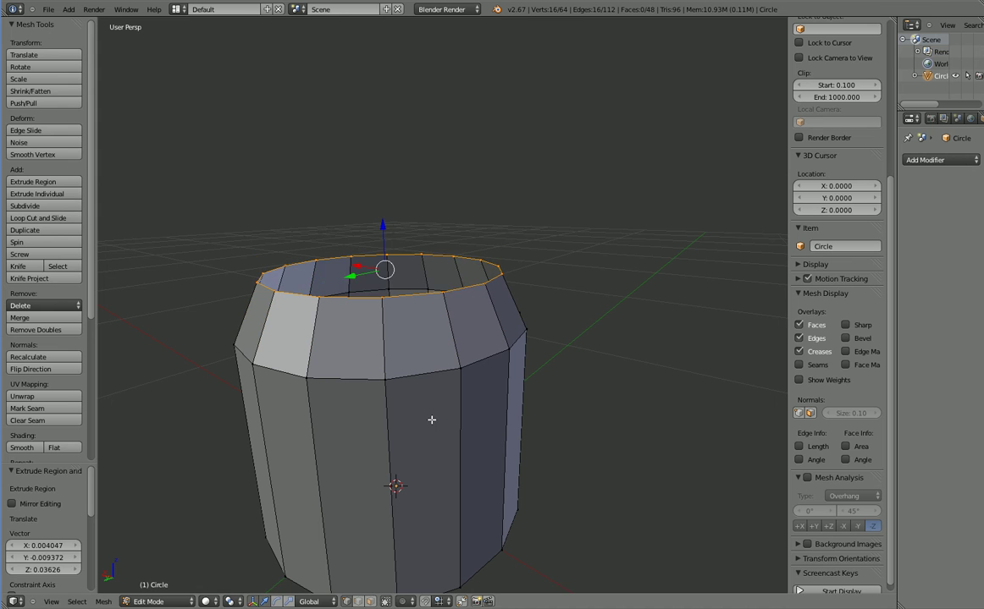
pyautogui.press('g')
pyautogui.press('z')
pyautogui.click(400, 222)
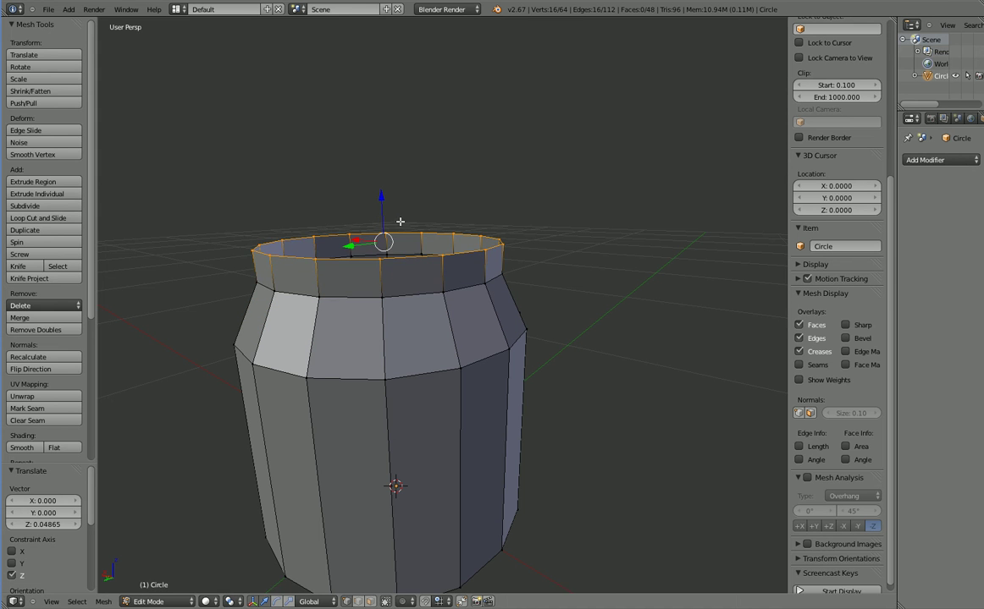
pyautogui.press('s')
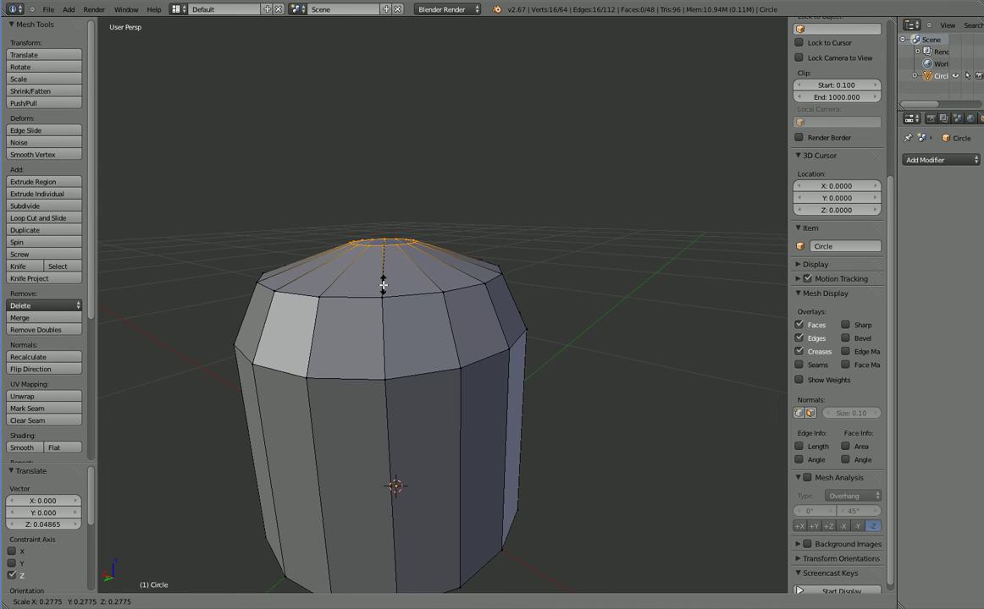
pyautogui.click(384, 281)
# Fill the small roof ring and the open bottom loop with faces
pyautogui.moveTo(384, 203); pyautogui.dragTo(376, 333, button='middle')
pyautogui.press('f')
pyautogui.scroll(-4, 376, 334)
pyautogui.moveTo(347, 380); pyautogui.dragTo(354, 351, button='middle')
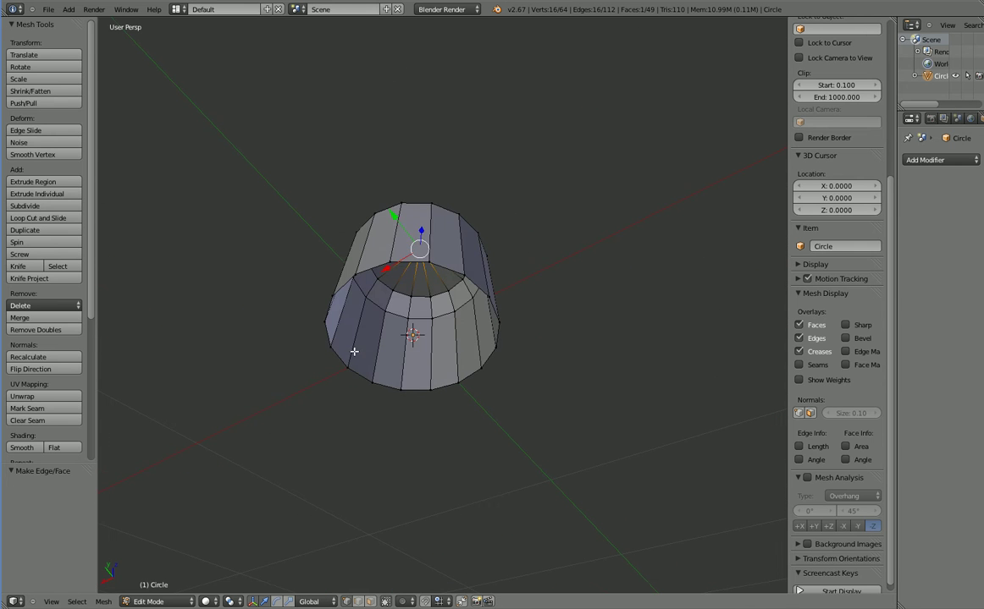
pyautogui.keyDown('alt'); pyautogui.rightClick(361, 376); pyautogui.keyUp('alt')
pyautogui.press('f')
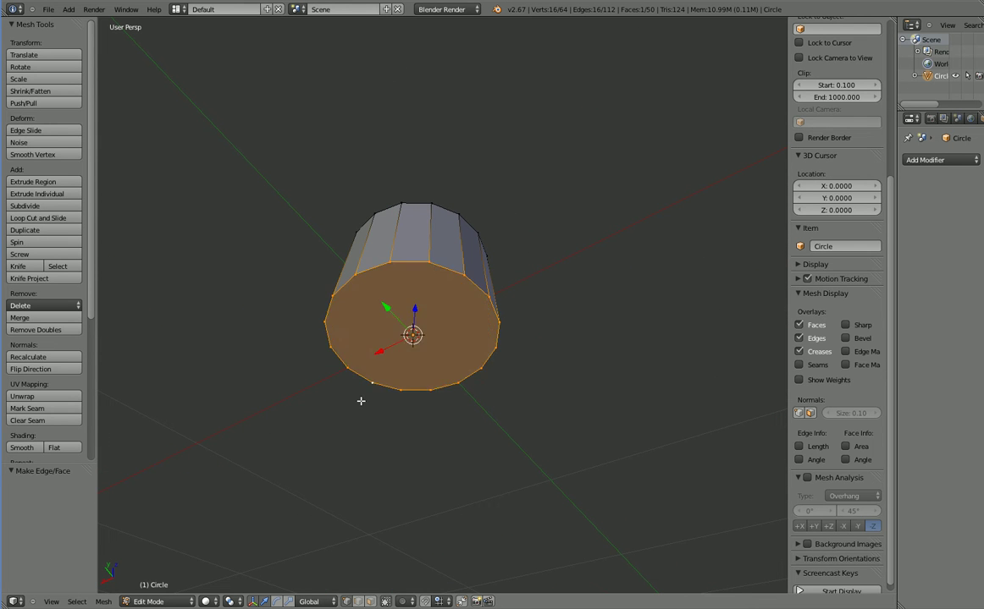
# Delete one vertical wall edge at the front of the cylinder to open a gap two panels wide
pyautogui.moveTo(358, 400); pyautogui.dragTo(341, 482, button='middle')
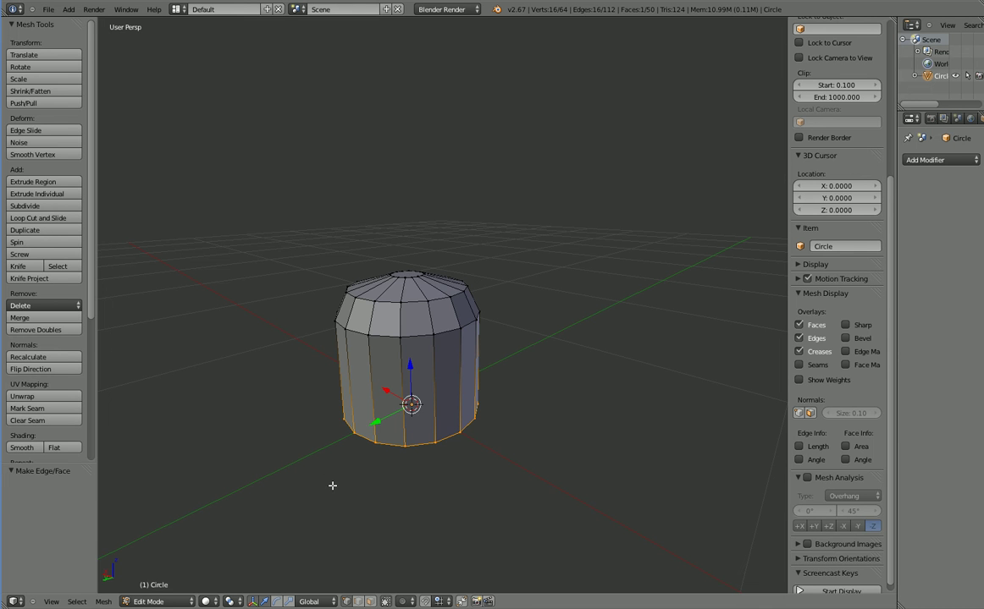
pyautogui.moveTo(364, 489); pyautogui.dragTo(437, 337, button='middle')
pyautogui.moveTo(442, 450)
pyautogui.mouseDown(button='middle')
pyautogui.moveTo(462, 456)
pyautogui.moveTo(450, 475)
pyautogui.moveTo(458, 450)
pyautogui.mouseUp(button='middle')
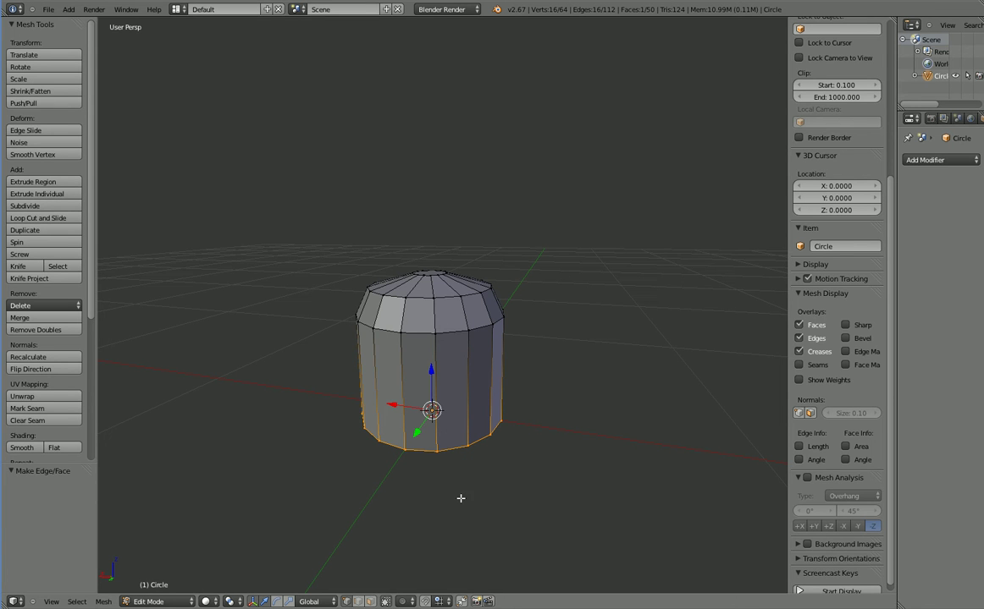
pyautogui.rightClick(436, 457)
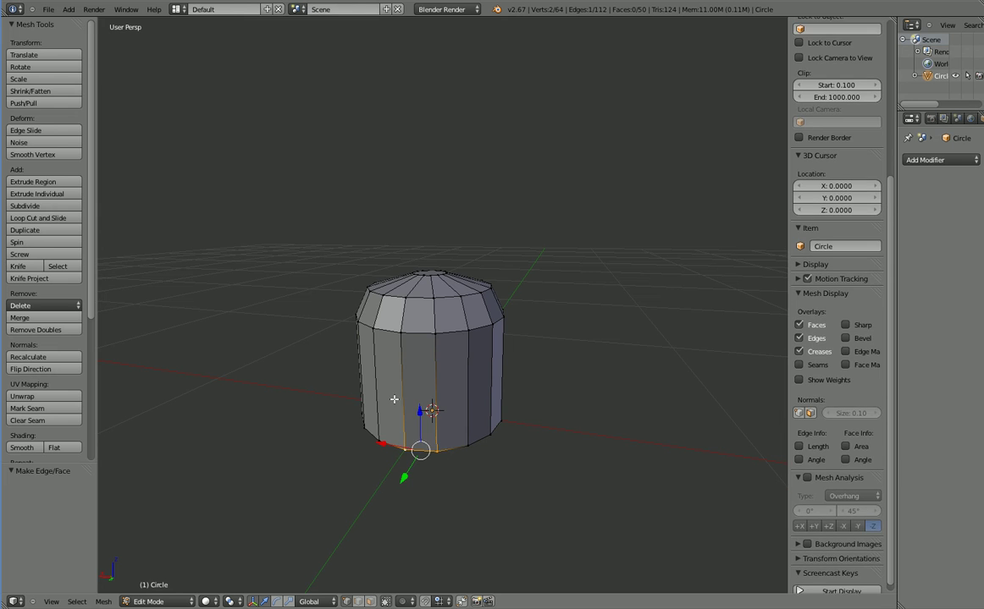
pyautogui.rightClick(399, 333)
pyautogui.moveTo(400, 446); pyautogui.dragTo(480, 502, button='middle')
pyautogui.keyDown('shift'); pyautogui.rightClick(478, 391); pyautogui.keyUp('shift')
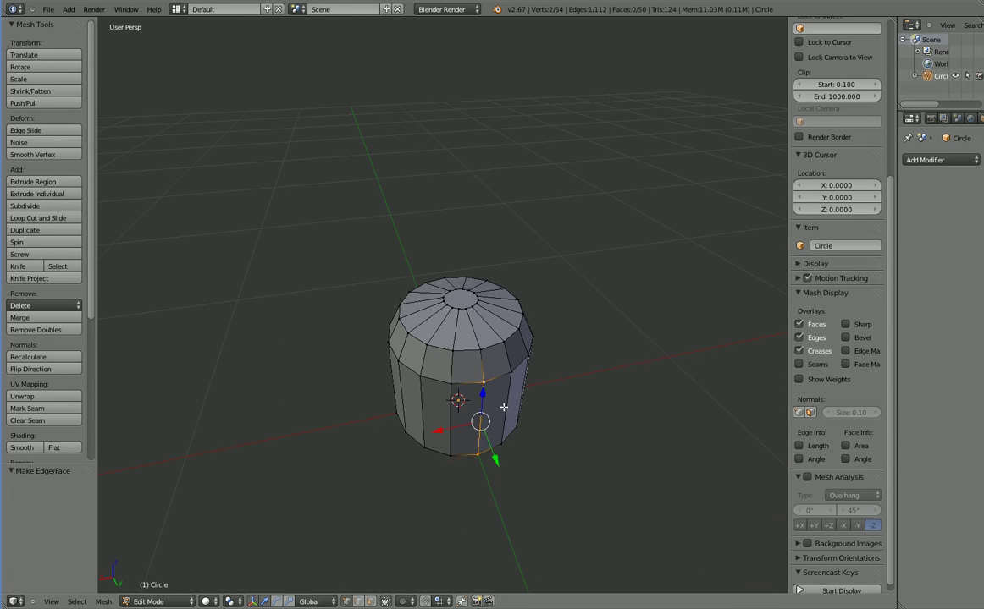
pyautogui.moveTo(505, 407); pyautogui.dragTo(468, 416, button='middle')
pyautogui.press('x')
pyautogui.click(442, 407)
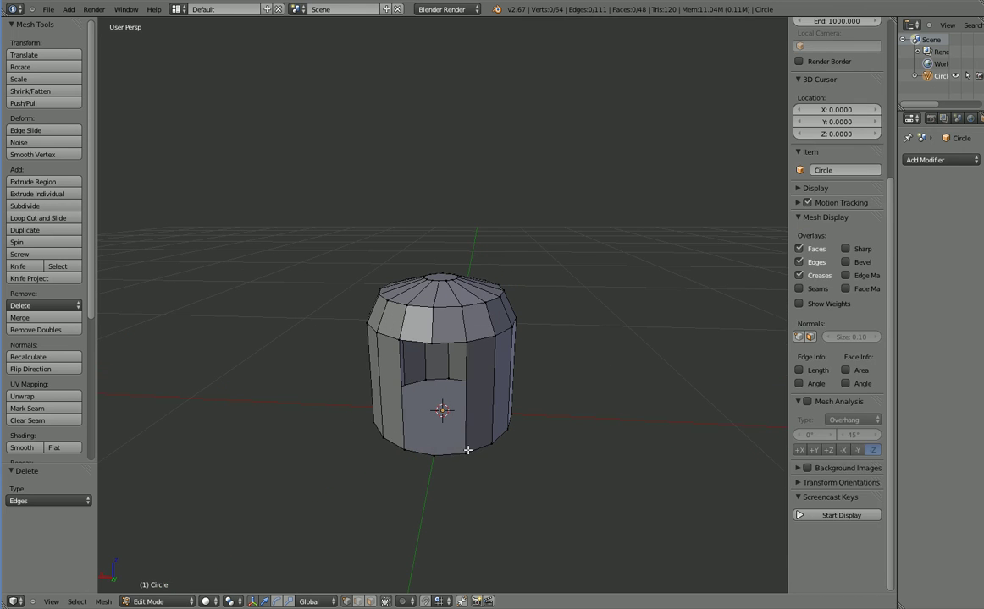
# Select the four corner vertices of the front opening and widen it by a factor of about 1.474 along X
pyautogui.keyDown('shift'); pyautogui.rightClick(464, 343); pyautogui.keyUp('shift')
pyautogui.keyDown('shift'); pyautogui.rightClick(399, 343); pyautogui.keyUp('shift')
pyautogui.keyDown('shift'); pyautogui.rightClick(396, 449); pyautogui.keyUp('shift')
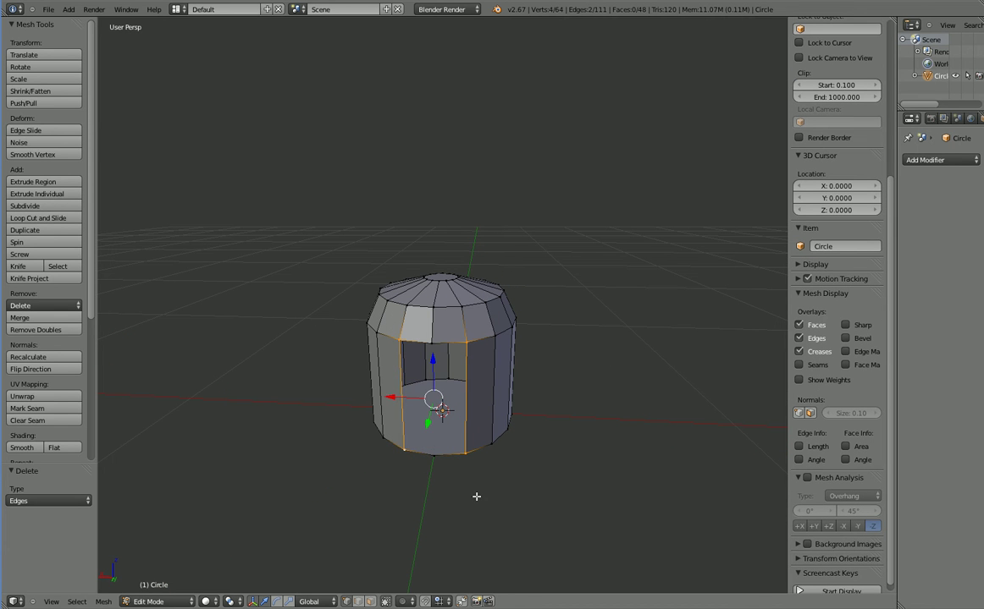
pyautogui.press('s')
pyautogui.press('x')
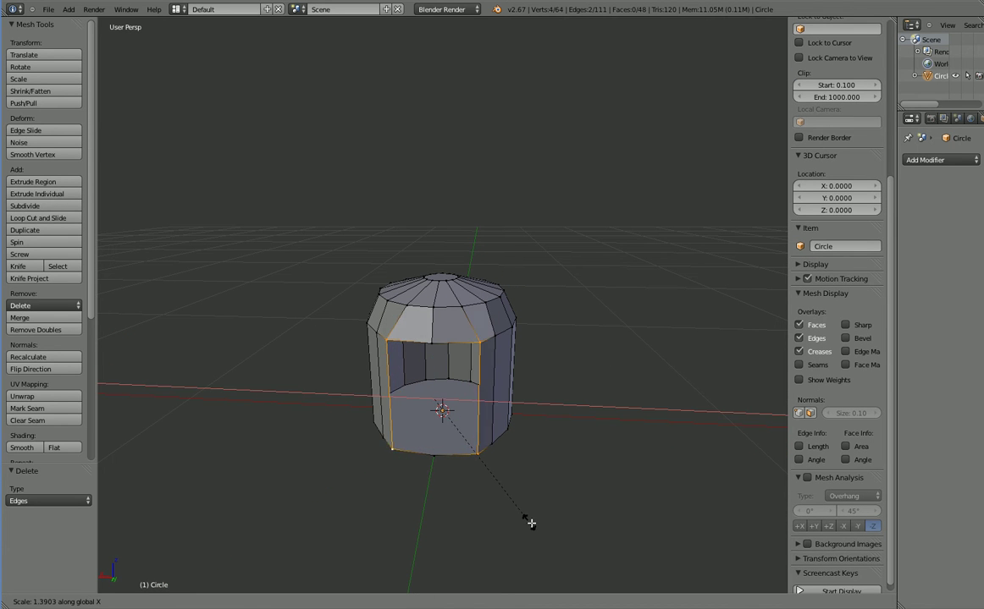
pyautogui.click(536, 525)
# Add the middle upper and lower vertices to the selection and extrude the opening's outline outward along Y
pyautogui.moveTo(536, 525); pyautogui.dragTo(502, 514, button='middle')
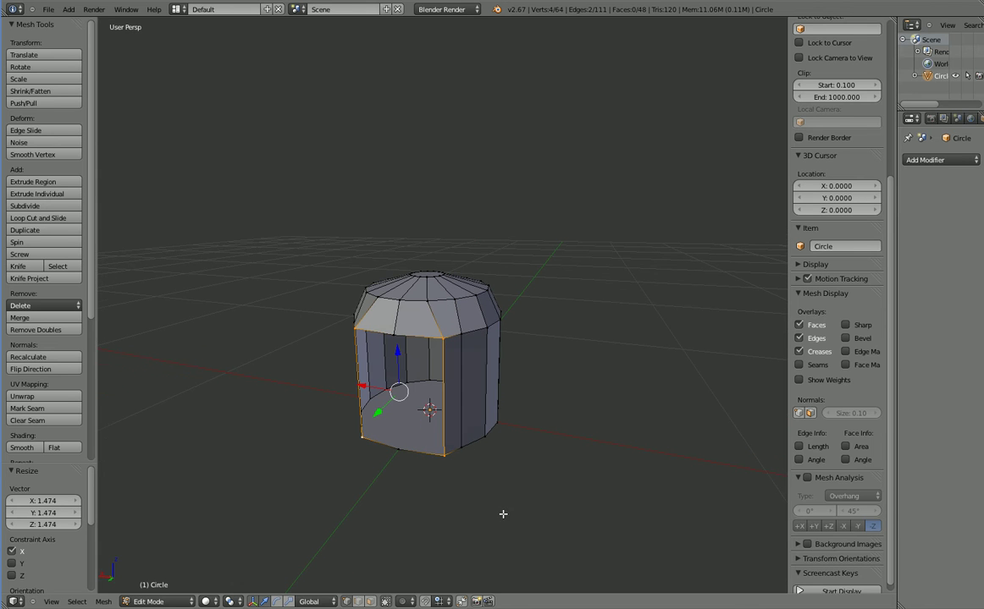
pyautogui.keyDown('shift'); pyautogui.rightClick(388, 341); pyautogui.keyUp('shift')
pyautogui.keyDown('shift'); pyautogui.rightClick(400, 462); pyautogui.keyUp('shift')
pyautogui.moveTo(402, 470); pyautogui.dragTo(386, 500, button='middle')
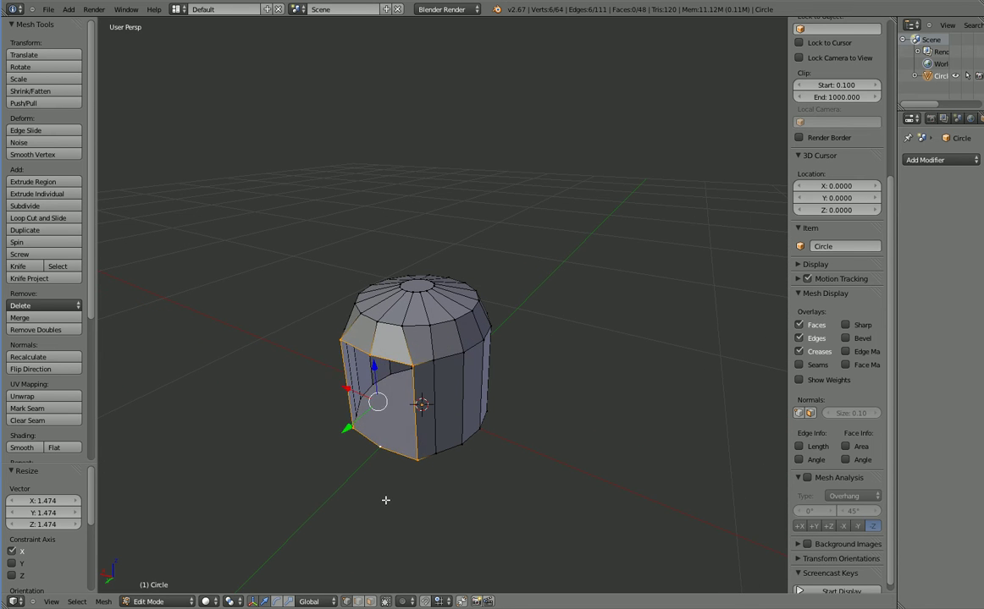
pyautogui.press('e')
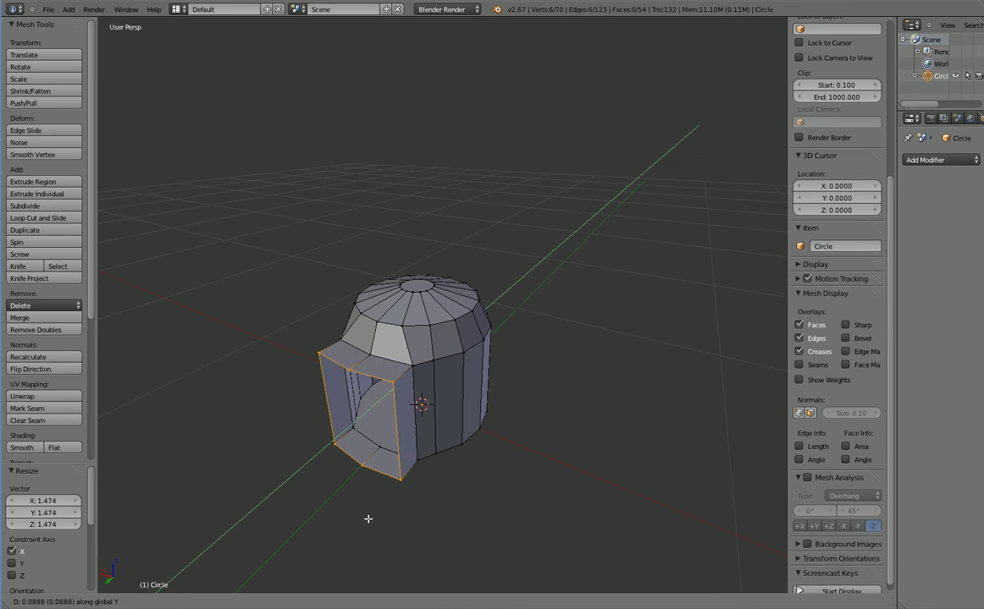
pyautogui.click(360, 525)
# Move the extruded outline of the front opening about 0.07 further outward along Y
pyautogui.moveTo(359, 525); pyautogui.dragTo(236, 433, button='middle')
pyautogui.moveTo(236, 434); pyautogui.dragTo(191, 396)
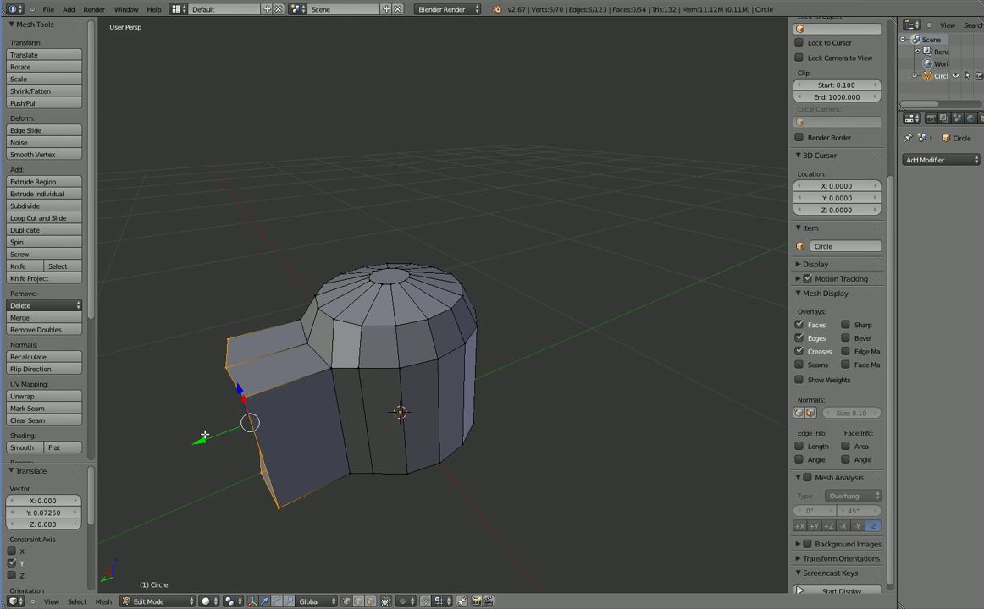
pyautogui.moveTo(190, 396); pyautogui.dragTo(285, 468, button='middle')
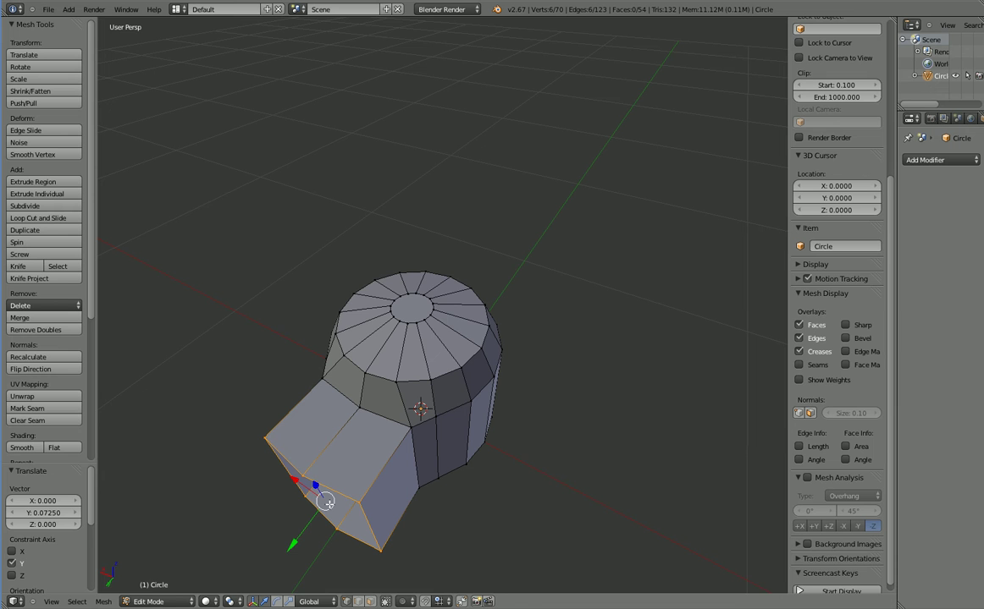
# Flatten the front opening's extruded outline by scaling it to 0 along Y
pyautogui.press('s')
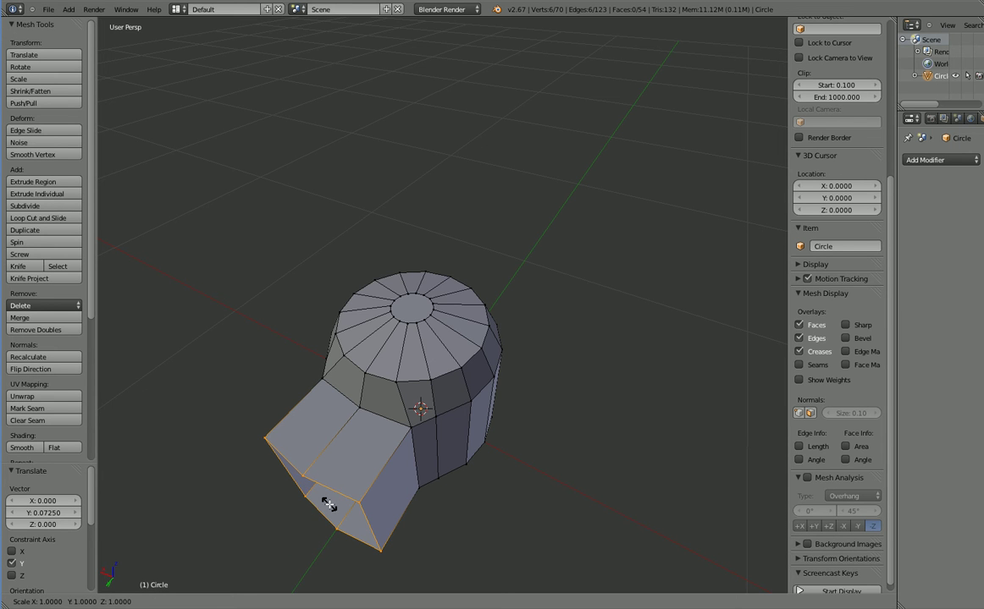
pyautogui.press('y')
pyautogui.press('0')
pyautogui.press('Return')
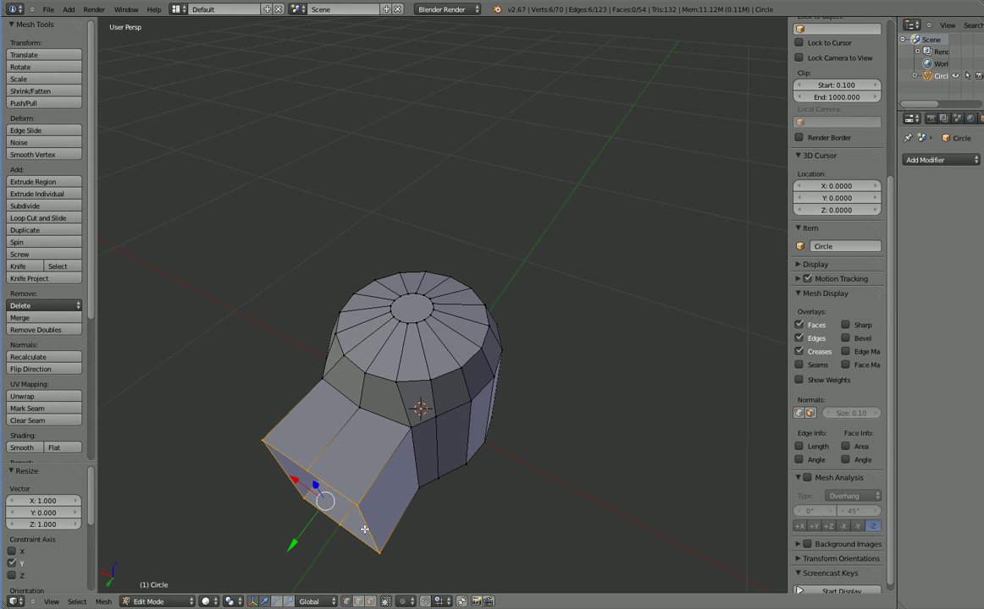
# Extrude the flattened front outline about 0.034 outward along Y
pyautogui.moveTo(325, 500); pyautogui.dragTo(422, 529, button='middle')
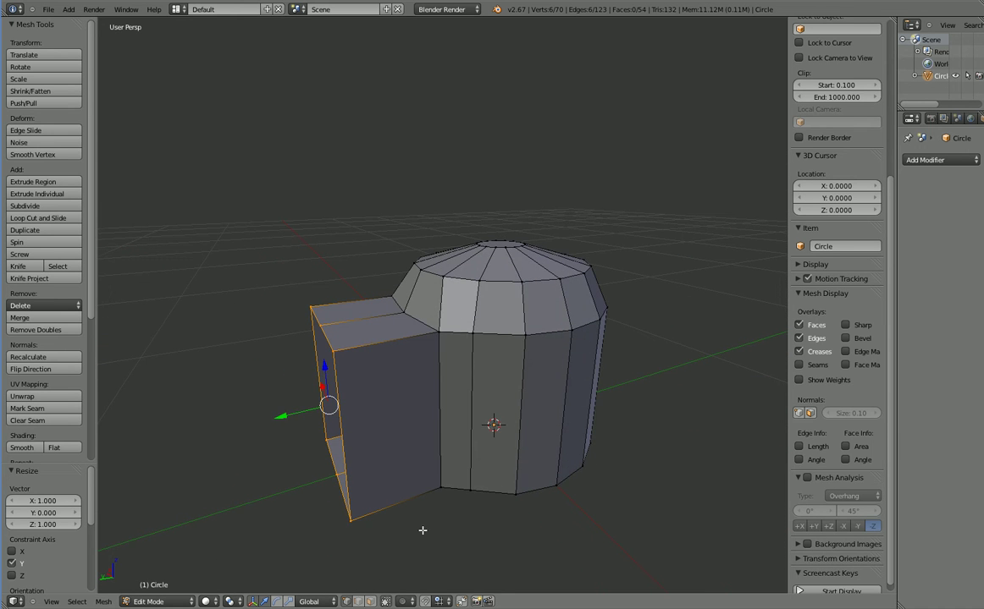
pyautogui.moveTo(278, 392); pyautogui.dragTo(292, 428, button='middle')
pyautogui.press('e')
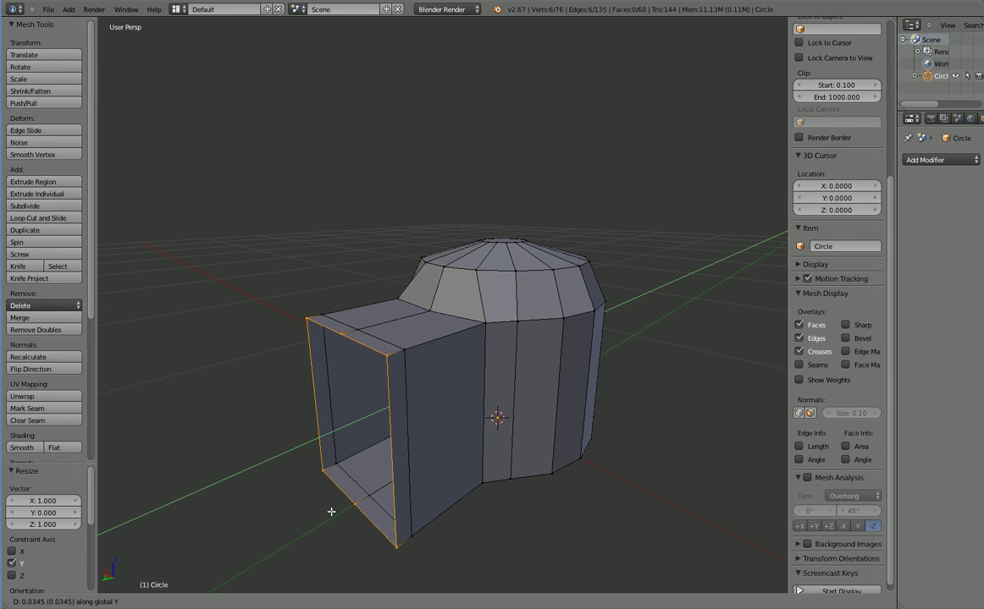
pyautogui.click(330, 509)
# Select the three upper vertices of the outermost front outline and lower them about 0.023 along Z
pyautogui.rightClick(340, 335)
pyautogui.keyDown('shift'); pyautogui.rightClick(345, 337); pyautogui.keyUp('shift')
pyautogui.keyDown('shift'); pyautogui.rightClick(308, 320); pyautogui.keyUp('shift')
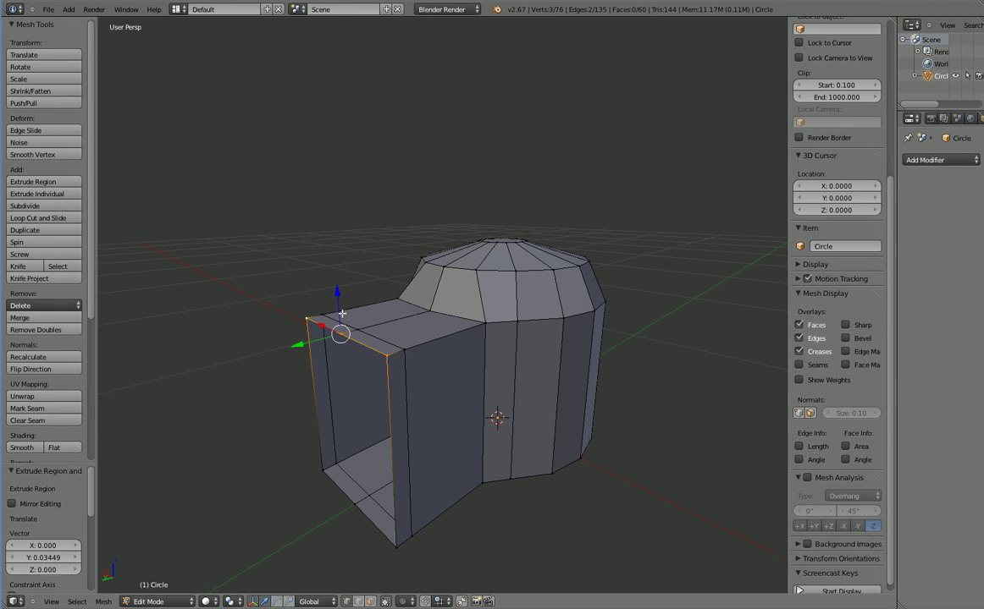
pyautogui.press('g')
pyautogui.press('z')
pyautogui.click(337, 312)
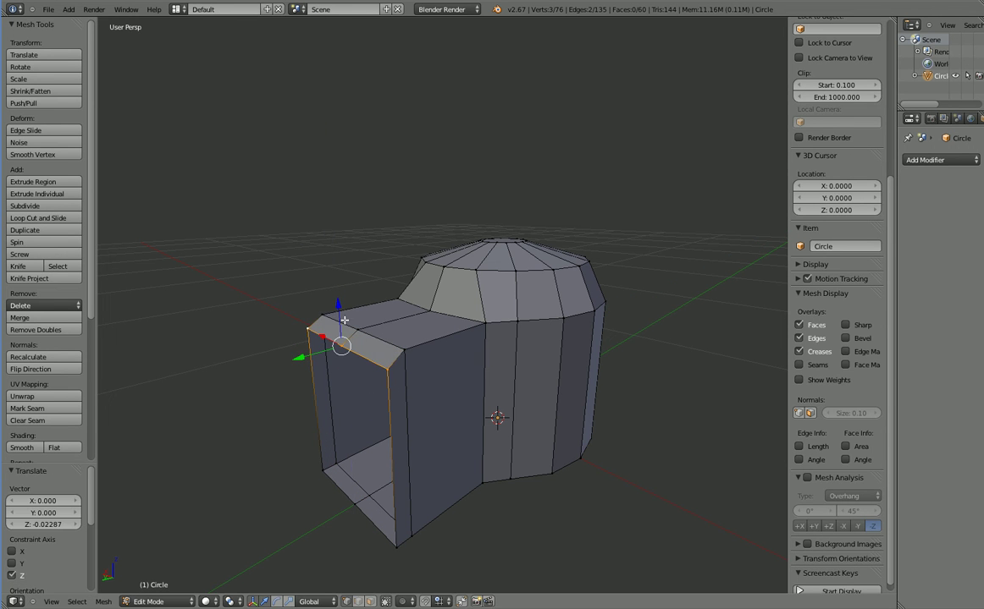
# Select the four corner vertices of the outermost front outline and widen them by a factor of about 1.147 along X
pyautogui.rightClick(388, 367)
pyautogui.rightClick(396, 548)
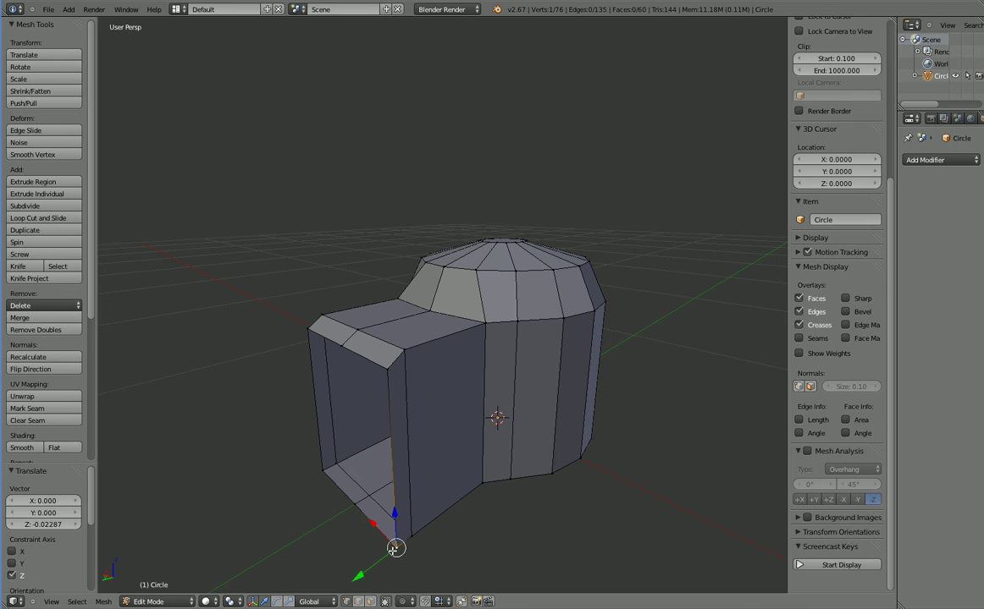
pyautogui.keyDown('shift'); pyautogui.rightClick(388, 365); pyautogui.keyUp('shift')
pyautogui.rightClick(308, 330)
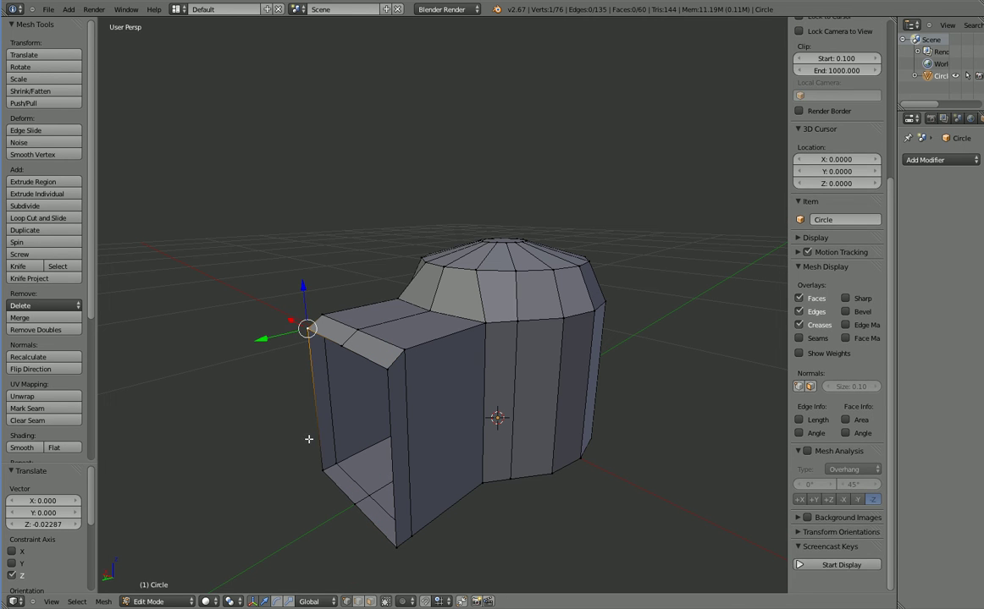
pyautogui.keyDown('shift'); pyautogui.rightClick(321, 469); pyautogui.keyUp('shift')
pyautogui.keyDown('shift'); pyautogui.rightClick(397, 548); pyautogui.keyUp('shift')
pyautogui.keyDown('shift'); pyautogui.rightClick(387, 368); pyautogui.keyUp('shift')
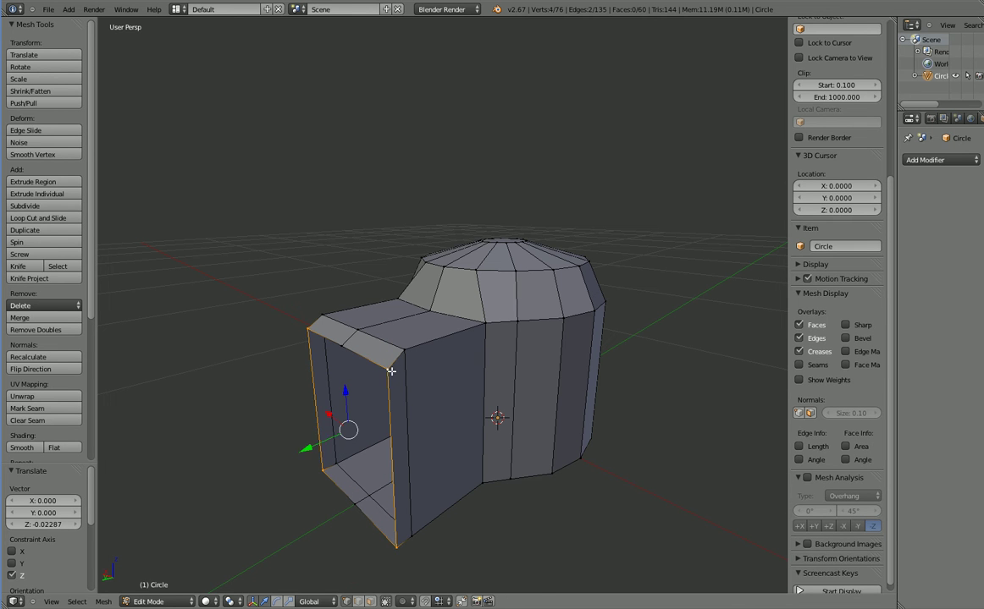
pyautogui.press('s')
pyautogui.press('x')
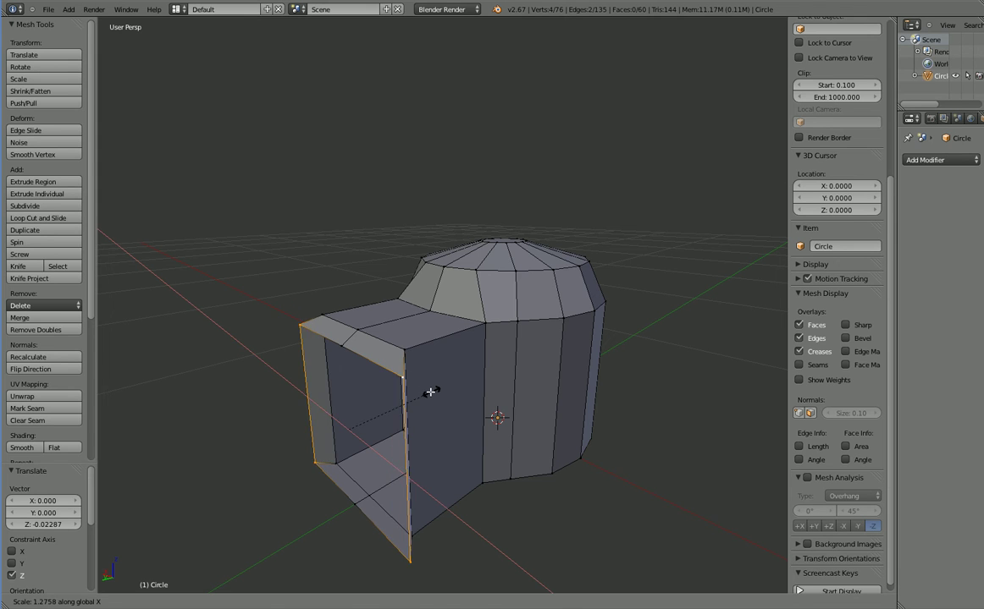
pyautogui.click(303, 427)
# Try to close the front opening with a single face across all six outline vertices
pyautogui.moveTo(303, 428); pyautogui.dragTo(448, 465, button='middle')
pyautogui.rightClick(416, 271)
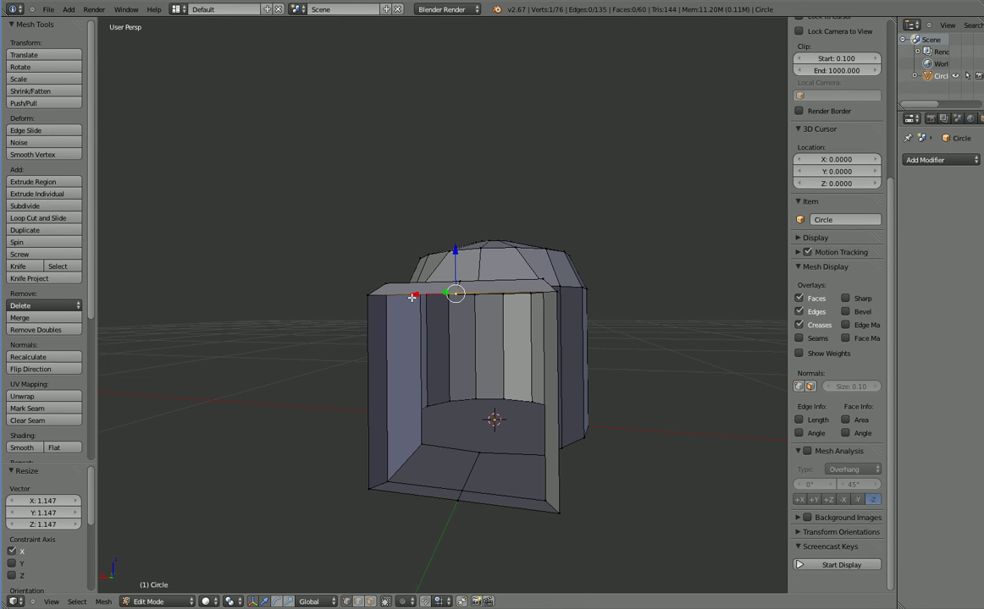
pyautogui.moveTo(334, 274); pyautogui.dragTo(407, 463, button='middle')
pyautogui.keyDown('shift'); pyautogui.rightClick(576, 432); pyautogui.keyUp('shift')
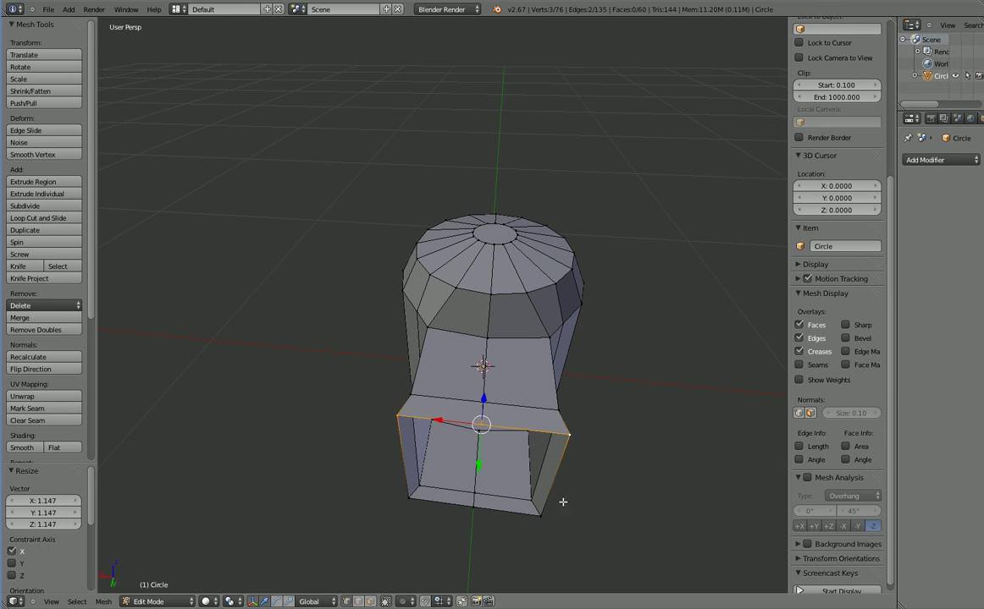
pyautogui.keyDown('shift'); pyautogui.rightClick(548, 516); pyautogui.keyUp('shift')
pyautogui.press('f')
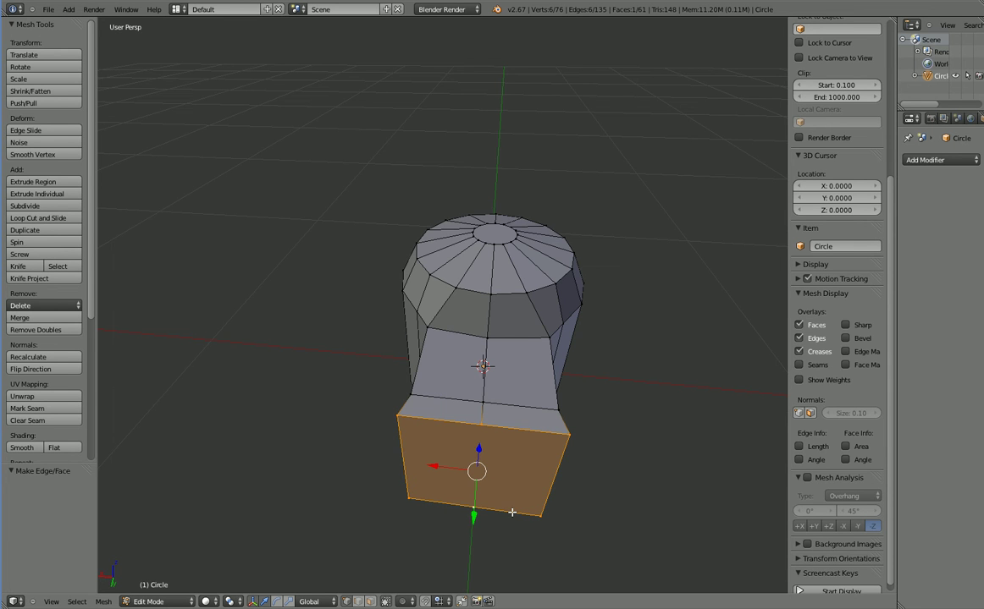
pyautogui.moveTo(514, 504); pyautogui.dragTo(499, 429, button='middle')
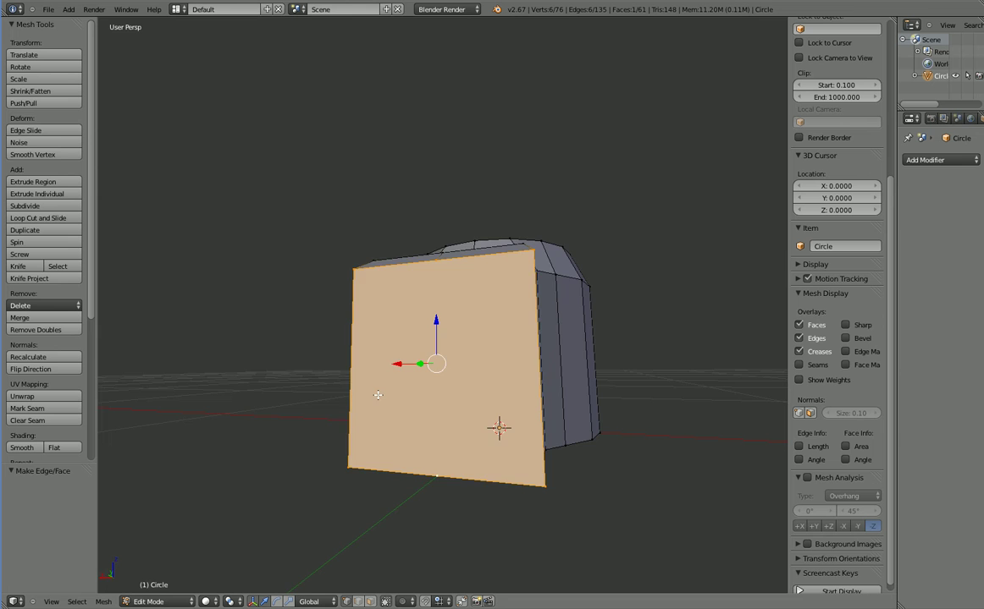
pyautogui.moveTo(377, 394); pyautogui.dragTo(329, 435, button='middle')
pyautogui.hotkey('ctrl', 'z')
# Fill two triangular faces in the front opening, each joining one side edge to the upper middle vertex
pyautogui.moveTo(386, 361); pyautogui.dragTo(420, 354, button='middle')
pyautogui.rightClick(502, 349)
pyautogui.keyDown('shift'); pyautogui.rightClick(541, 536); pyautogui.keyUp('shift')
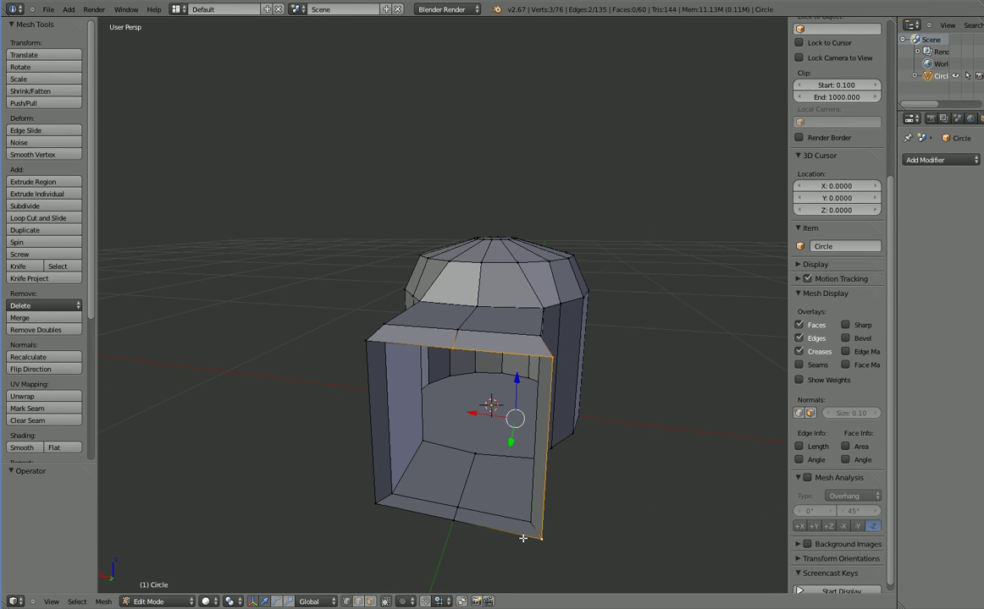
pyautogui.press('f')
pyautogui.rightClick(453, 350)
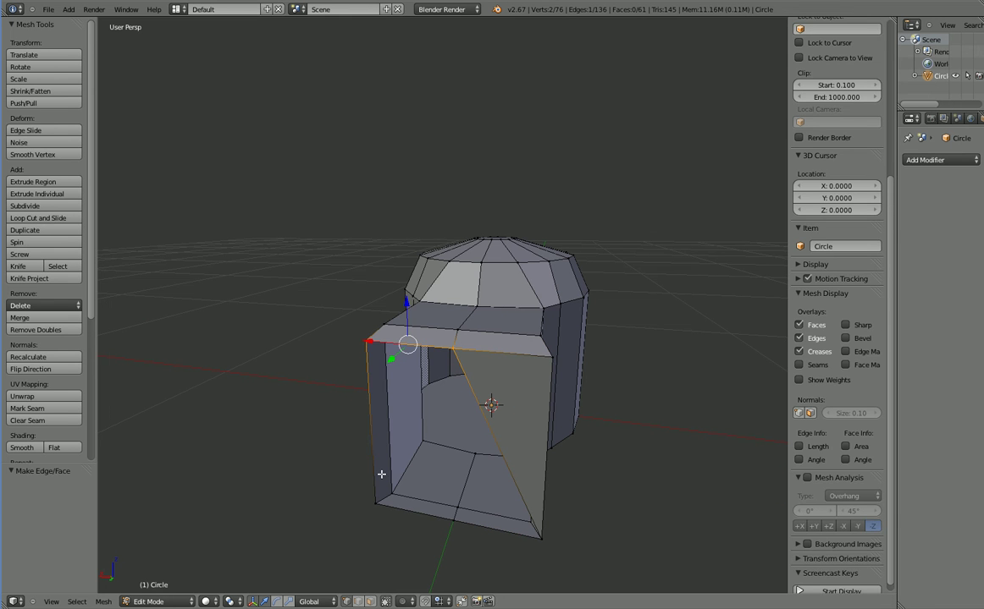
pyautogui.keyDown('shift'); pyautogui.rightClick(375, 504); pyautogui.keyUp('shift')
pyautogui.press('f')
# Close the rest of the front opening with a face between the three lower vertices and the upper middle vertex
pyautogui.rightClick(376, 504)
pyautogui.keyDown('shift'); pyautogui.rightClick(455, 520); pyautogui.keyUp('shift')
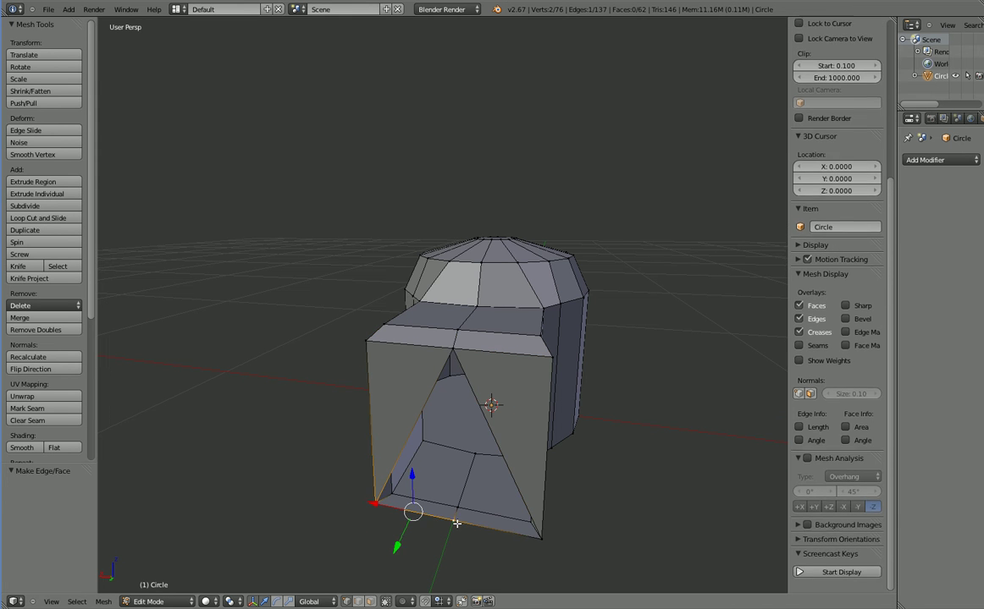
pyautogui.keyDown('shift'); pyautogui.rightClick(537, 538); pyautogui.keyUp('shift')
pyautogui.keyDown('shift'); pyautogui.rightClick(453, 350); pyautogui.keyUp('shift')
pyautogui.press('f')
# Select the two lower corner vertices of the front and raise them slightly along Z
pyautogui.moveTo(572, 493); pyautogui.dragTo(517, 490, button='middle')
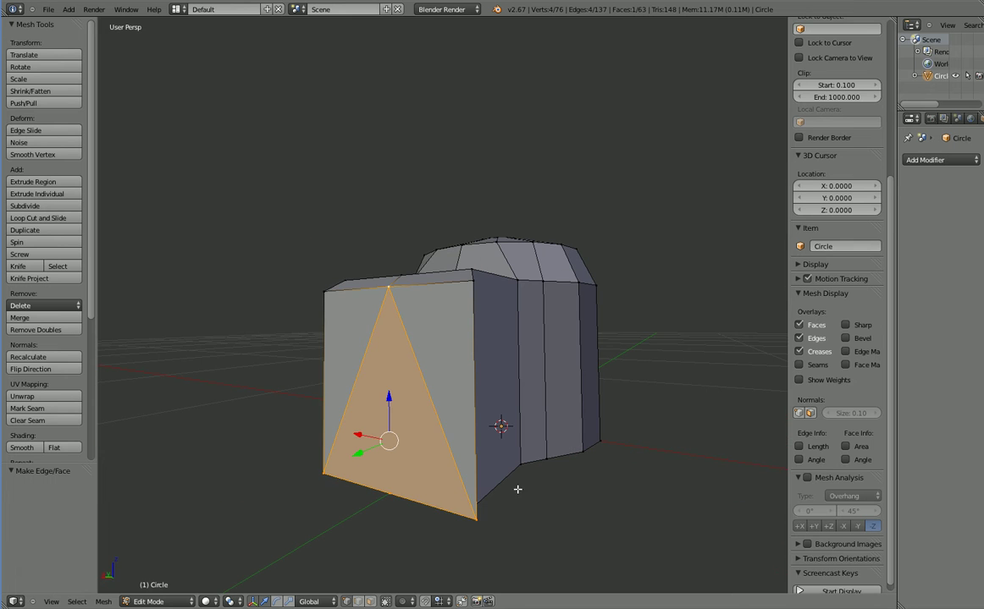
pyautogui.rightClick(484, 526)
pyautogui.keyDown('shift'); pyautogui.rightClick(321, 477); pyautogui.keyUp('shift')
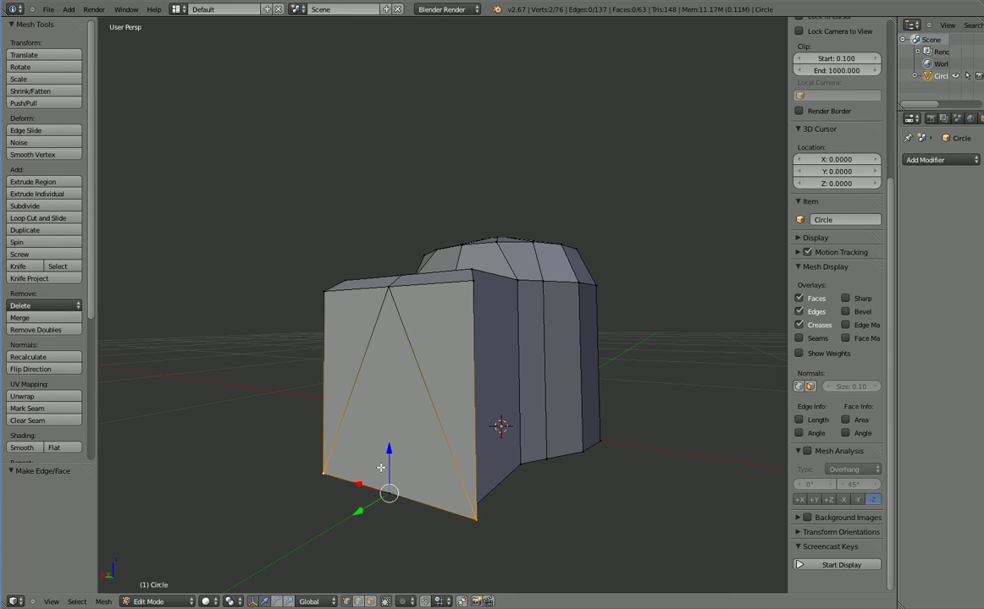
pyautogui.moveTo(389, 450); pyautogui.dragTo(389, 442)
pyautogui.moveTo(388, 442); pyautogui.dragTo(406, 422, button='middle')
pyautogui.moveTo(436, 402); pyautogui.dragTo(436, 406)
# Select all six outline vertices of the front faces and extrude the faces in place
pyautogui.rightClick(364, 277)
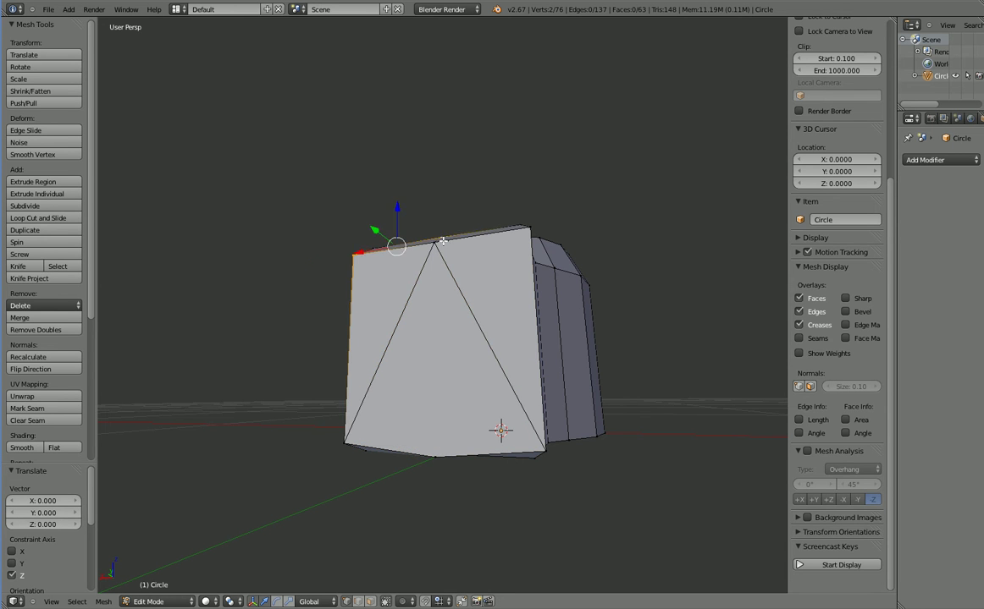
pyautogui.keyDown('shift'); pyautogui.rightClick(344, 443); pyautogui.keyUp('shift')
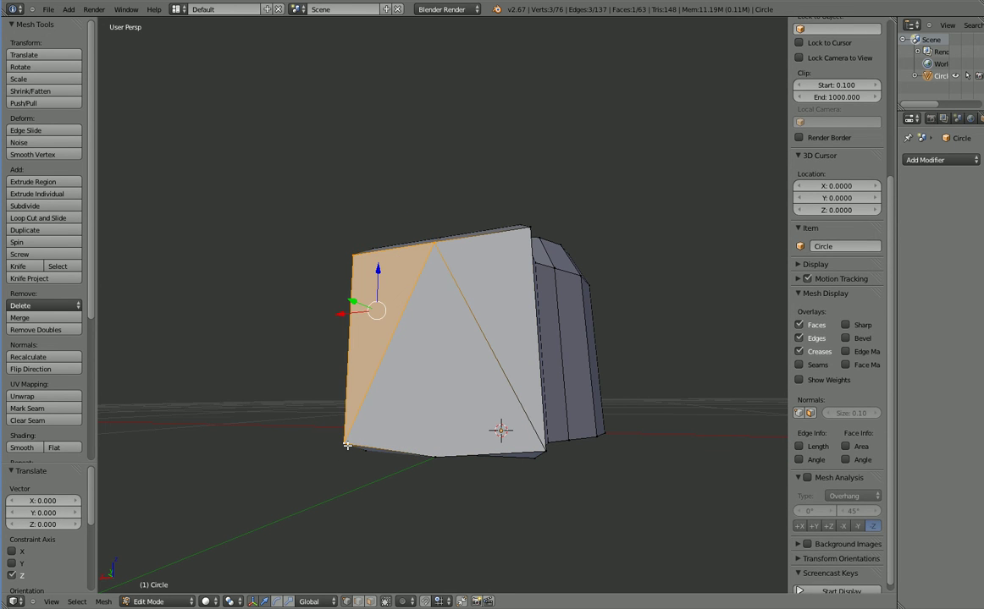
pyautogui.keyDown('shift'); pyautogui.rightClick(441, 456); pyautogui.keyUp('shift')
pyautogui.keyDown('shift'); pyautogui.rightClick(535, 443); pyautogui.keyUp('shift')
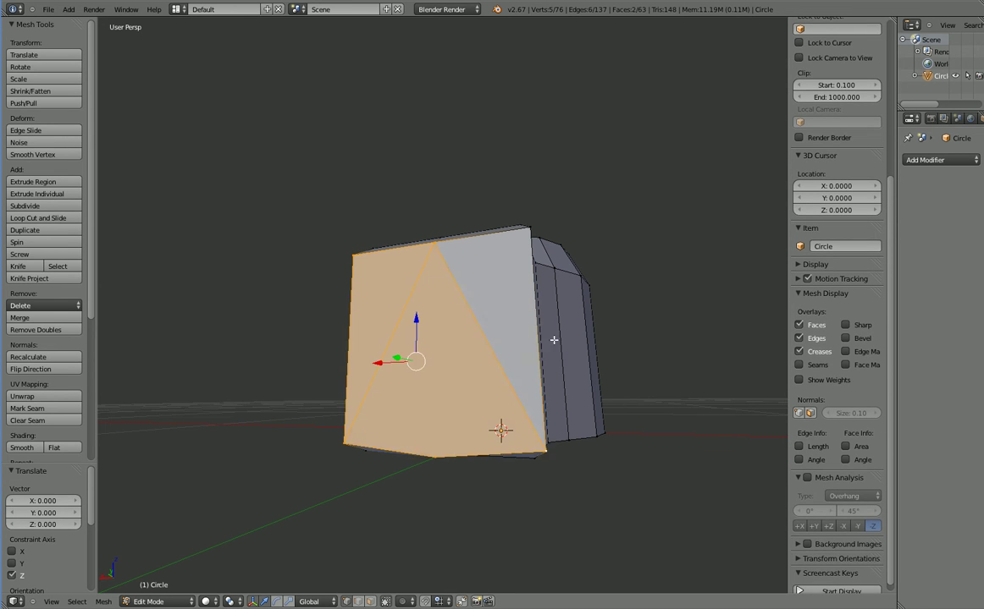
pyautogui.keyDown('shift'); pyautogui.rightClick(527, 231); pyautogui.keyUp('shift')
pyautogui.moveTo(528, 230); pyautogui.dragTo(538, 450, button='middle')
pyautogui.press('e')
pyautogui.click(537, 460)
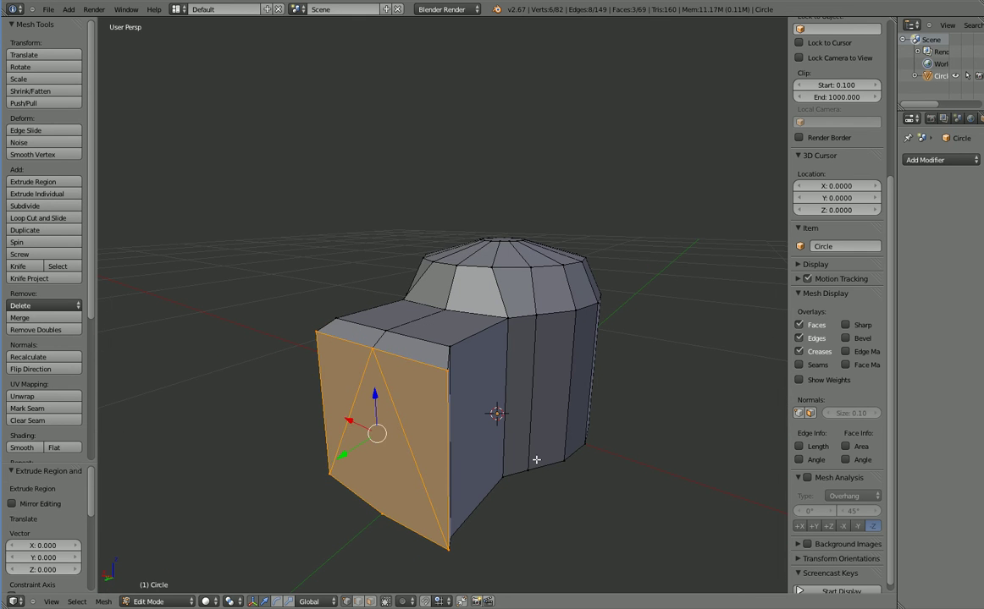
# Scale the extruded front faces to about 0.868 and extrude them about 0.016 inward
pyautogui.press('s')
pyautogui.click(518, 455)
pyautogui.press('e')
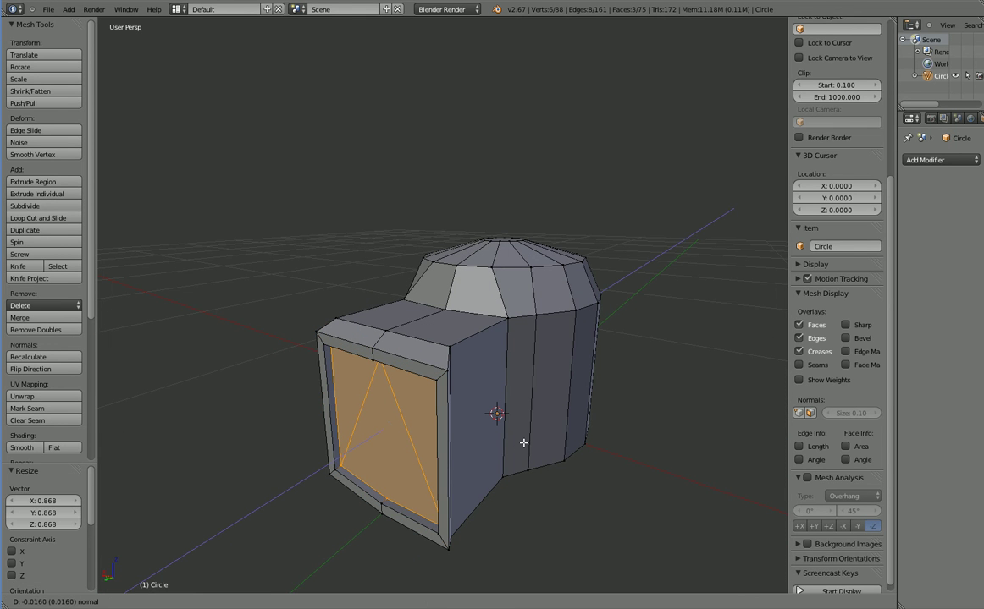
pyautogui.click(523, 443)
# Select the two adjacent wall panels opposite the front block and extrude them about 0.042 outward along Y
pyautogui.moveTo(476, 403); pyautogui.dragTo(496, 485, button='middle')
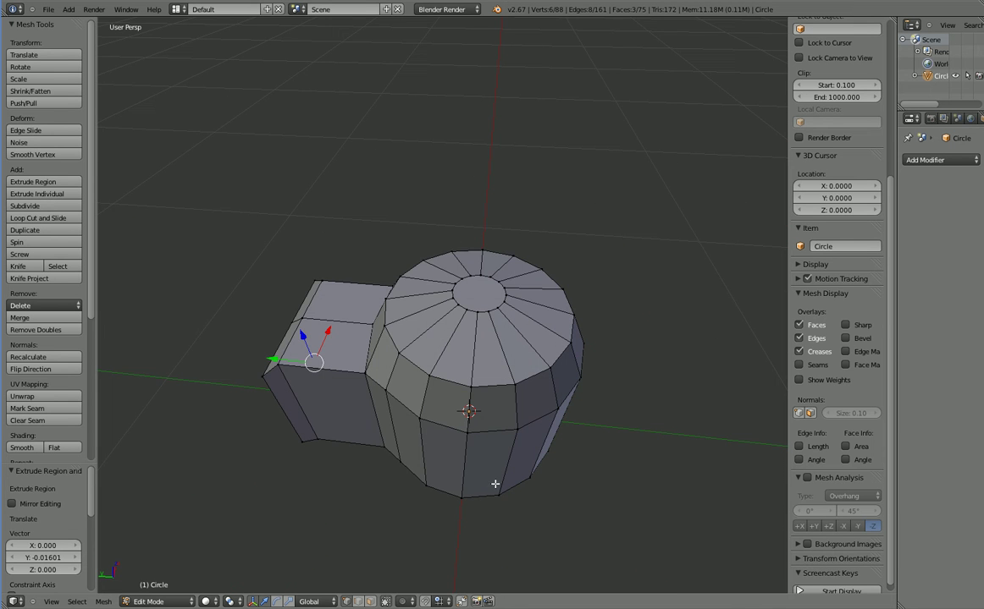
pyautogui.moveTo(446, 458); pyautogui.dragTo(478, 428, button='middle')
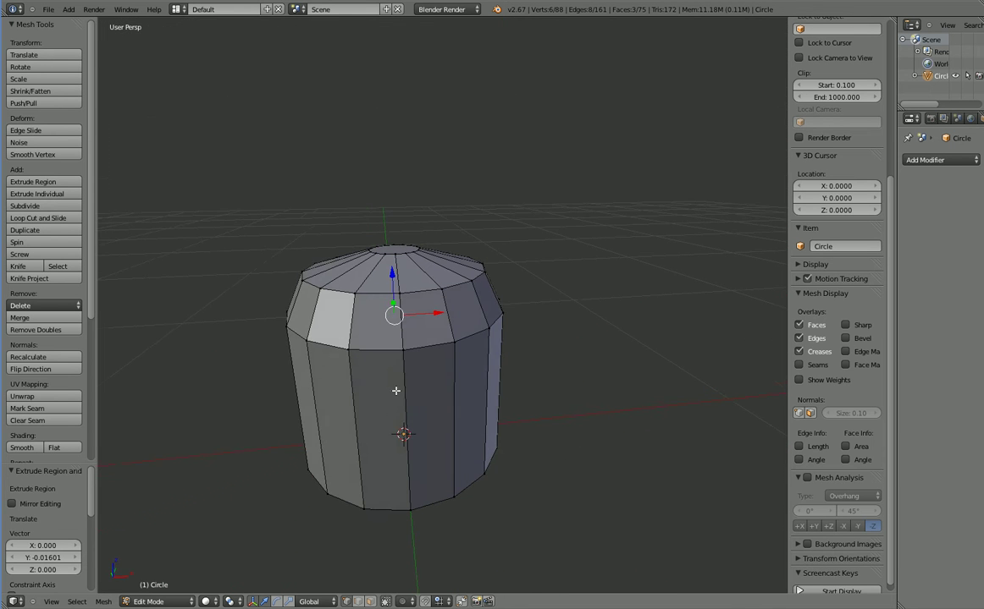
pyautogui.moveTo(396, 390); pyautogui.dragTo(479, 445, button='middle')
pyautogui.rightClick(424, 402)
pyautogui.keyDown('shift'); pyautogui.rightClick(471, 390); pyautogui.keyUp('shift')
pyautogui.keyDown('shift'); pyautogui.rightClick(507, 368); pyautogui.keyUp('shift')
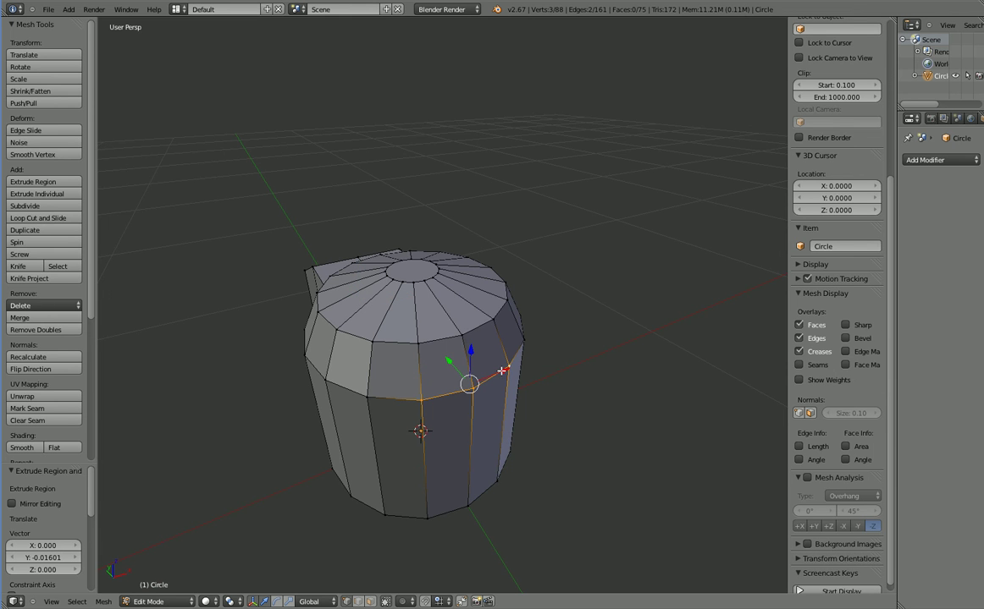
pyautogui.keyDown('shift'); pyautogui.rightClick(492, 487); pyautogui.keyUp('shift')
pyautogui.keyDown('shift'); pyautogui.rightClick(408, 520); pyautogui.keyUp('shift')
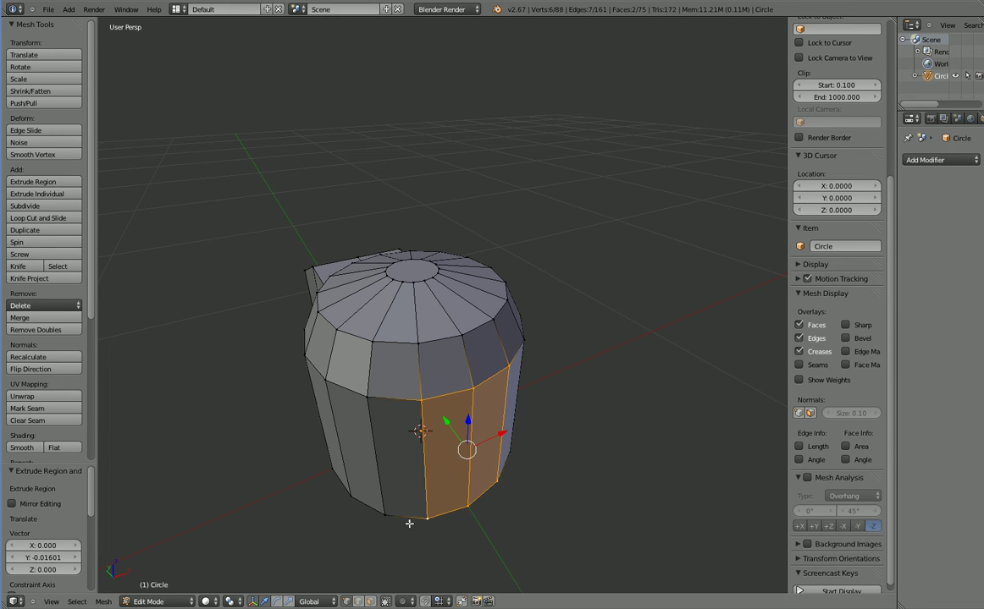
pyautogui.moveTo(408, 522); pyautogui.dragTo(436, 459, button='middle')
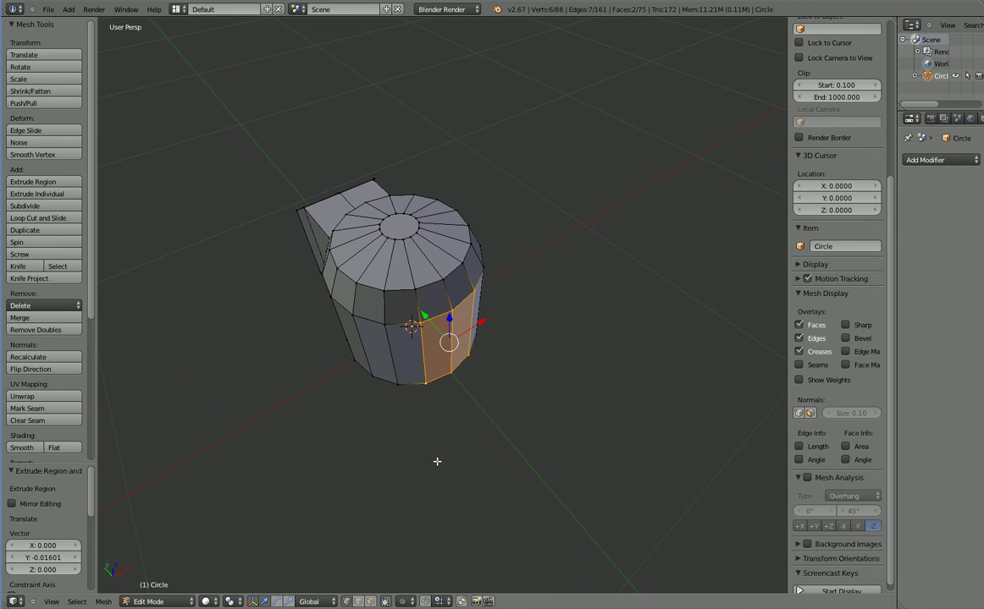
pyautogui.press('e')
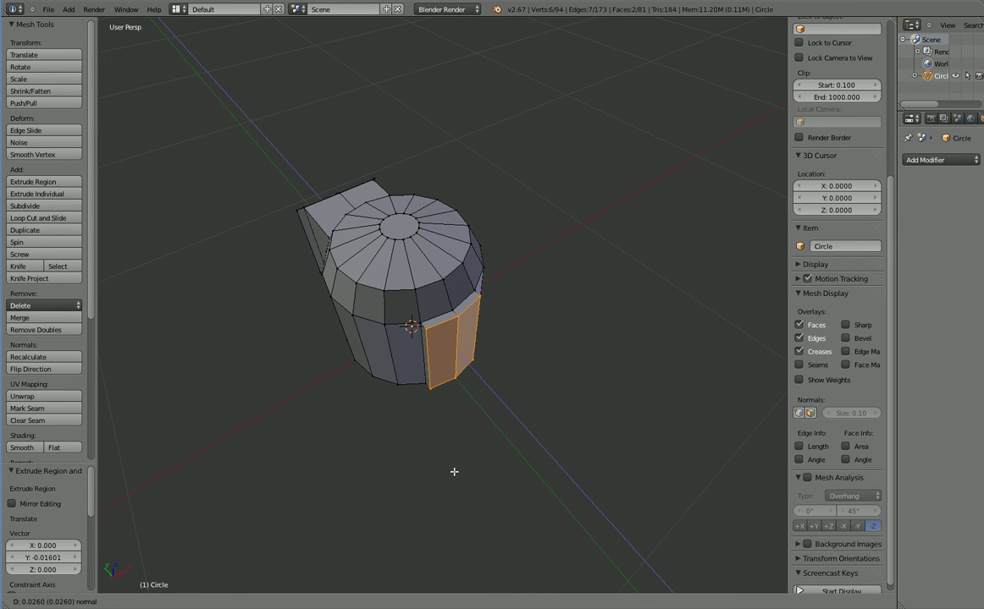
pyautogui.press('z')
pyautogui.press('z')
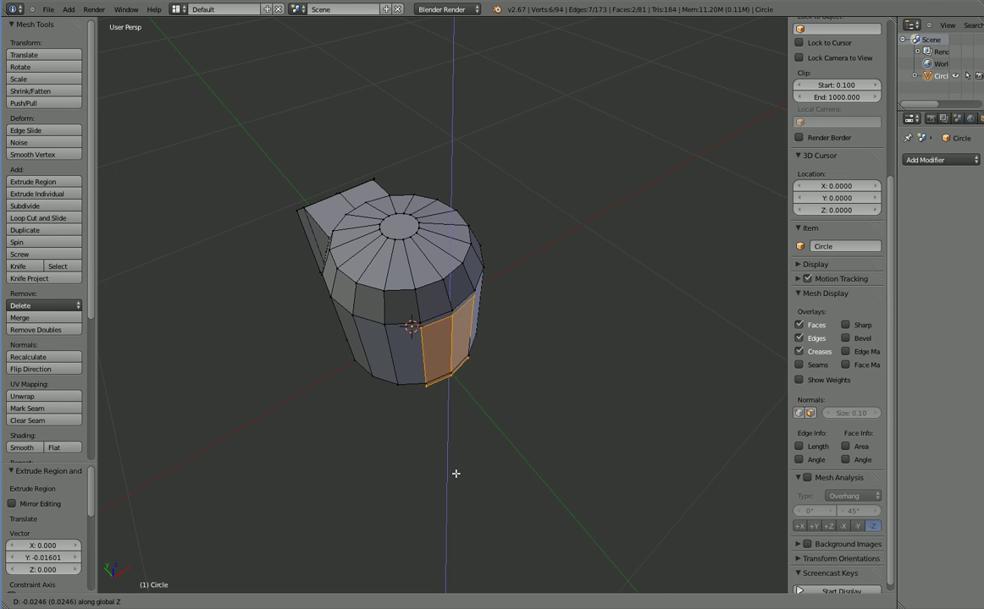
pyautogui.press('y')
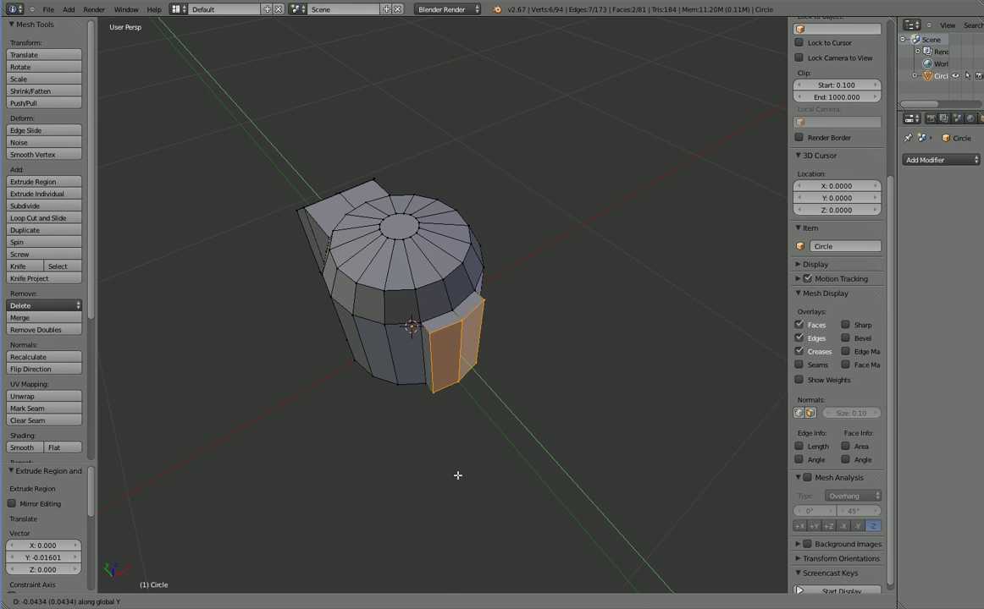
pyautogui.click(457, 476)
# Flatten the extruded back panels by scaling them to 0 along Y
pyautogui.moveTo(457, 472); pyautogui.dragTo(526, 484, button='middle')
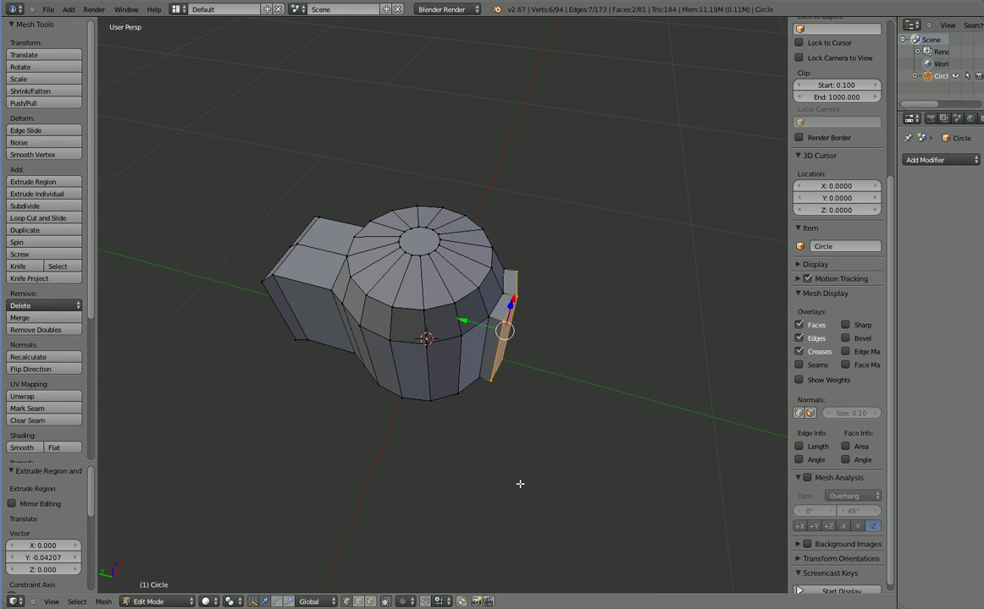
pyautogui.press('s')
pyautogui.press('y')
pyautogui.press('0')
pyautogui.press('Return')
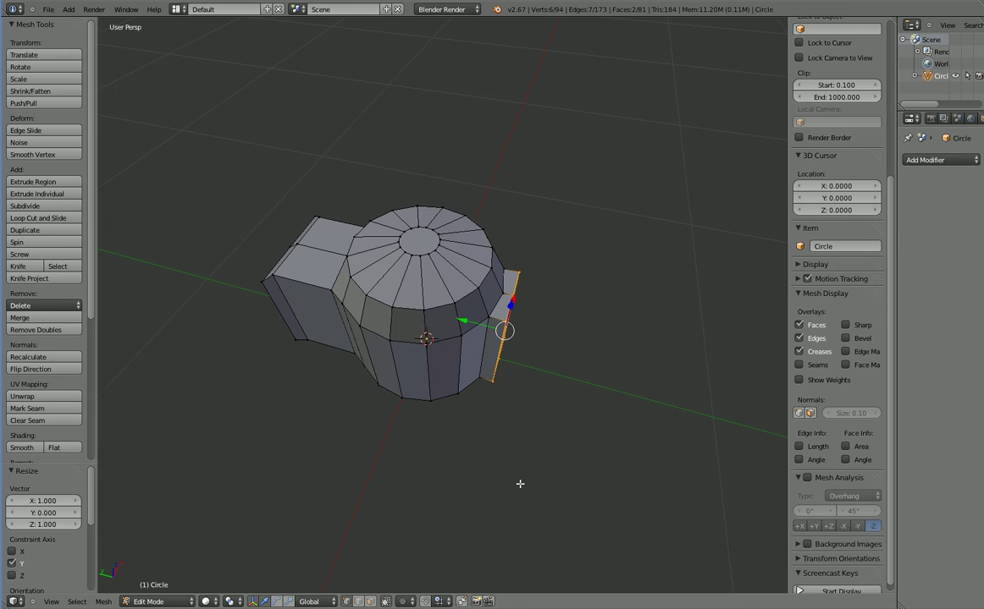
# Extrude the flattened back panels about 0.034 outward along Y
pyautogui.moveTo(563, 456); pyautogui.dragTo(547, 433, button='middle')
pyautogui.press('e')
pyautogui.press('y')
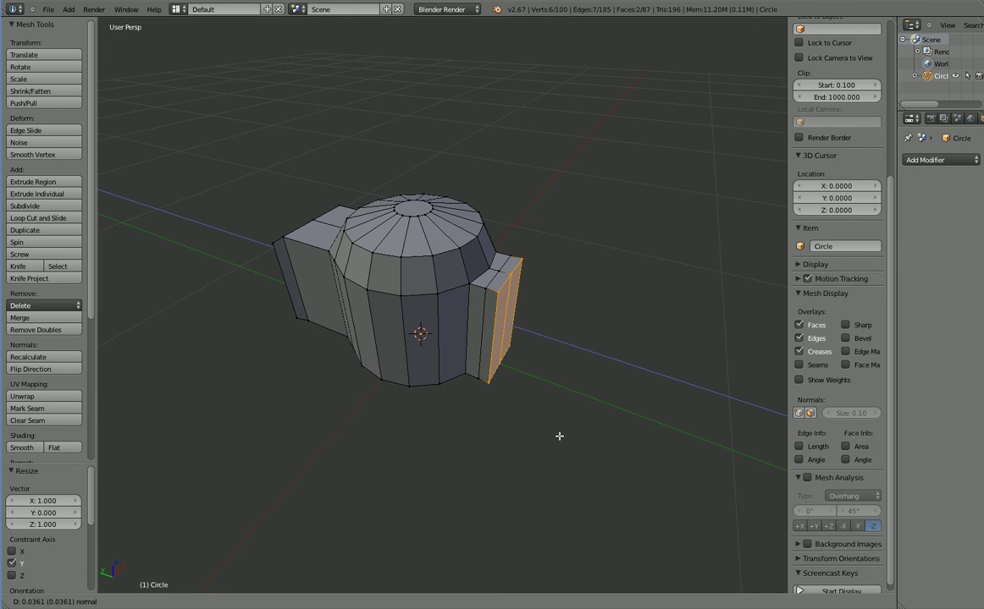
pyautogui.click(558, 436)
# Enlarge the extruded back panels, scaling them by about 1.155, and raise them about 0.039 along Z
pyautogui.press('s')
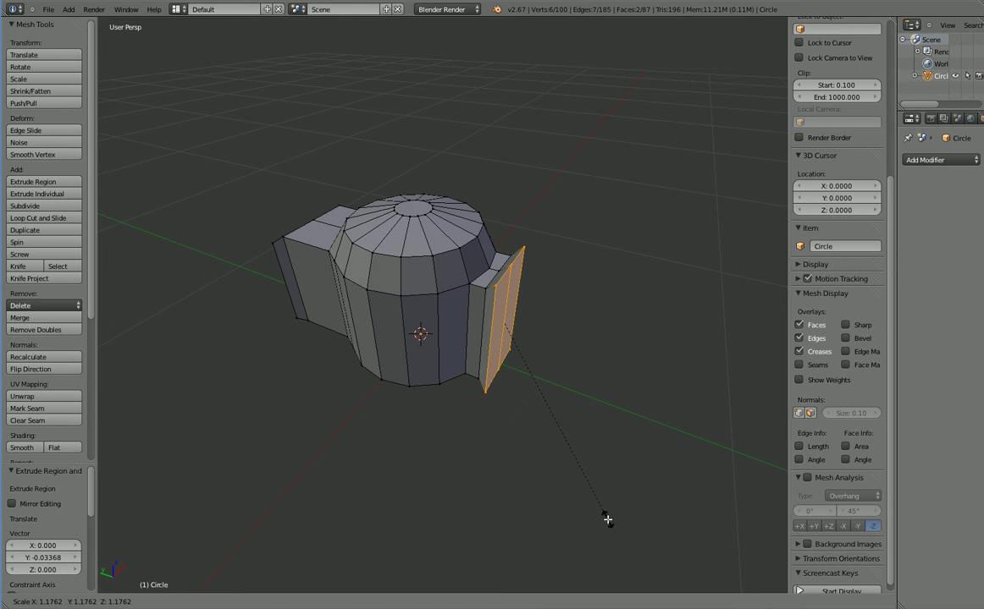
pyautogui.click(607, 520)
pyautogui.moveTo(607, 520); pyautogui.dragTo(513, 298, button='middle')
pyautogui.press('s')
pyautogui.click(566, 479)
pyautogui.moveTo(515, 254); pyautogui.dragTo(519, 242)
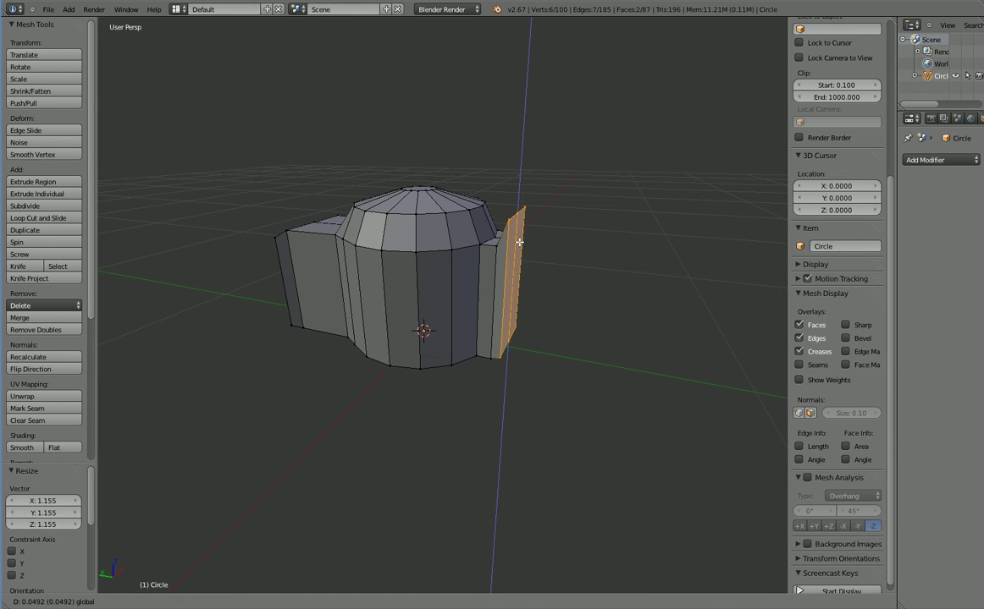
pyautogui.click(519, 245)
# Select the two outer vertical edges of the back panels and scale them by about 1.456 along X
pyautogui.moveTo(511, 285); pyautogui.dragTo(386, 390, button='middle')
pyautogui.rightClick(389, 390)
pyautogui.keyDown('shift'); pyautogui.rightClick(378, 301); pyautogui.keyUp('shift')
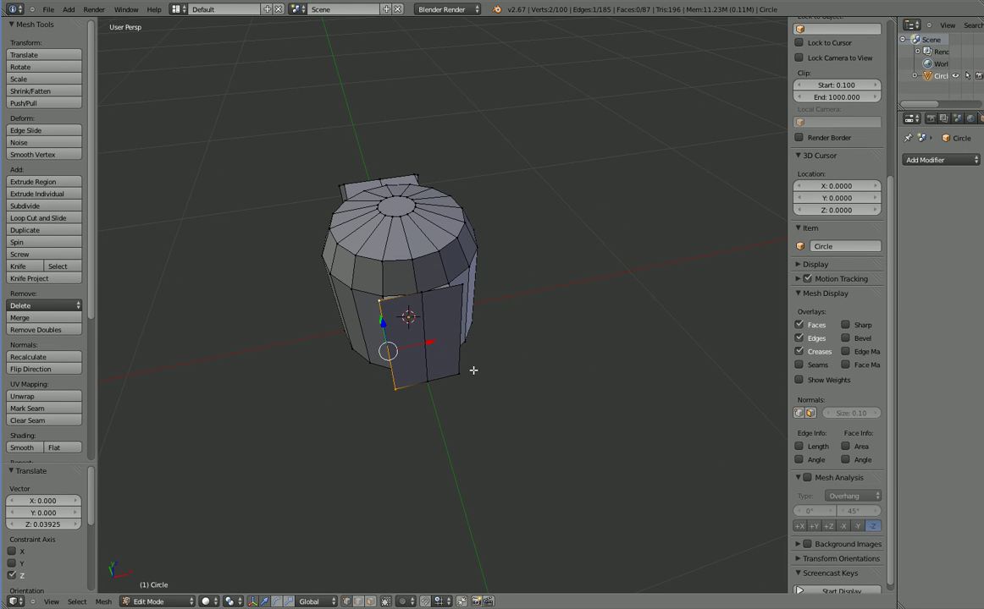
pyautogui.moveTo(434, 374); pyautogui.dragTo(518, 480, button='middle')
pyautogui.press('s')
pyautogui.press('x')
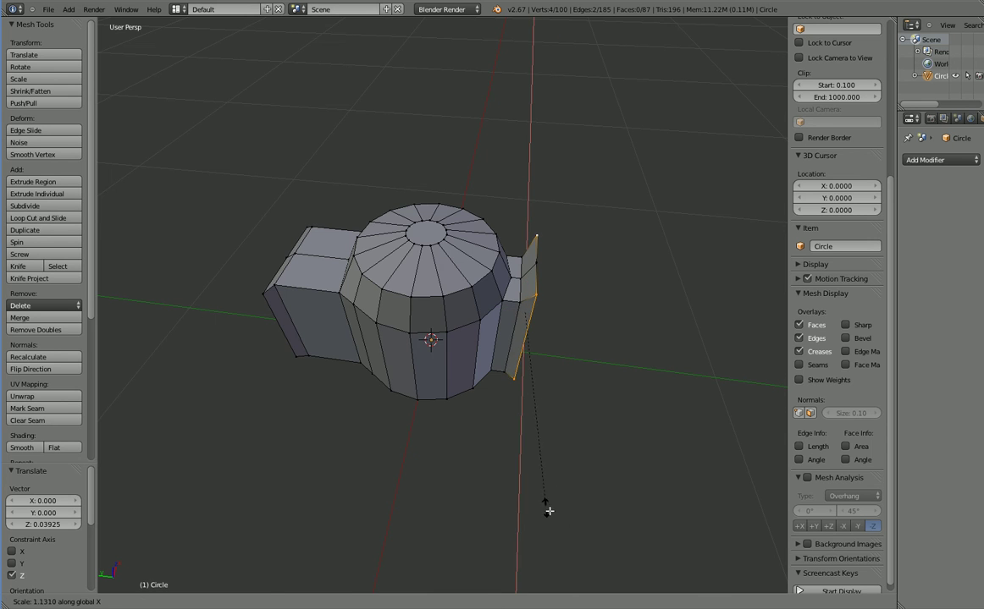
pyautogui.click(591, 549)
# Extrude both widened back panels about 0.19 outward along Y to form a back block
pyautogui.moveTo(592, 550); pyautogui.dragTo(479, 461, button='middle')
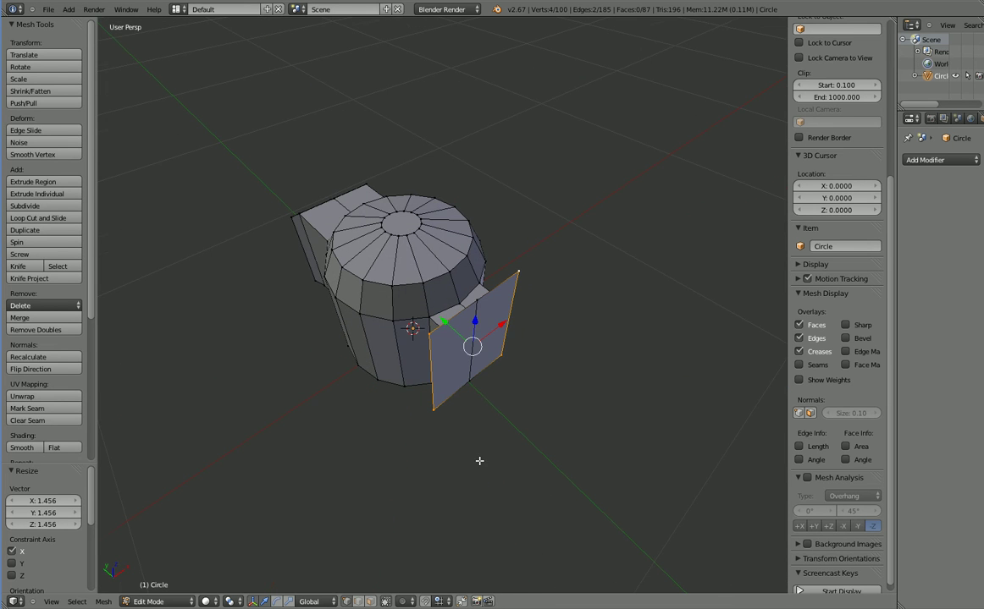
pyautogui.moveTo(470, 320); pyautogui.dragTo(570, 443, button='middle')
pyautogui.press('e')
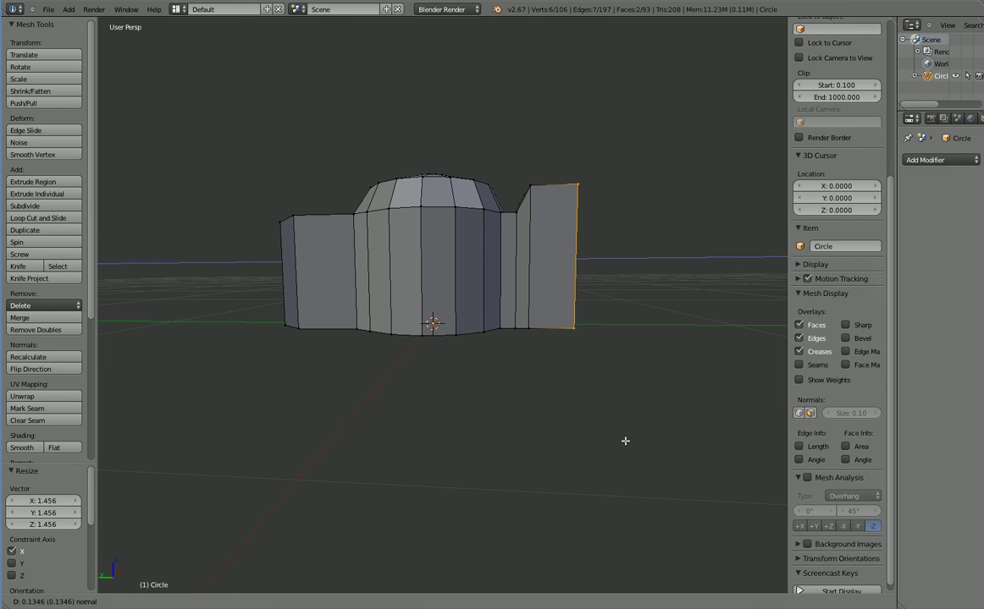
pyautogui.press('y')
pyautogui.click(642, 437)
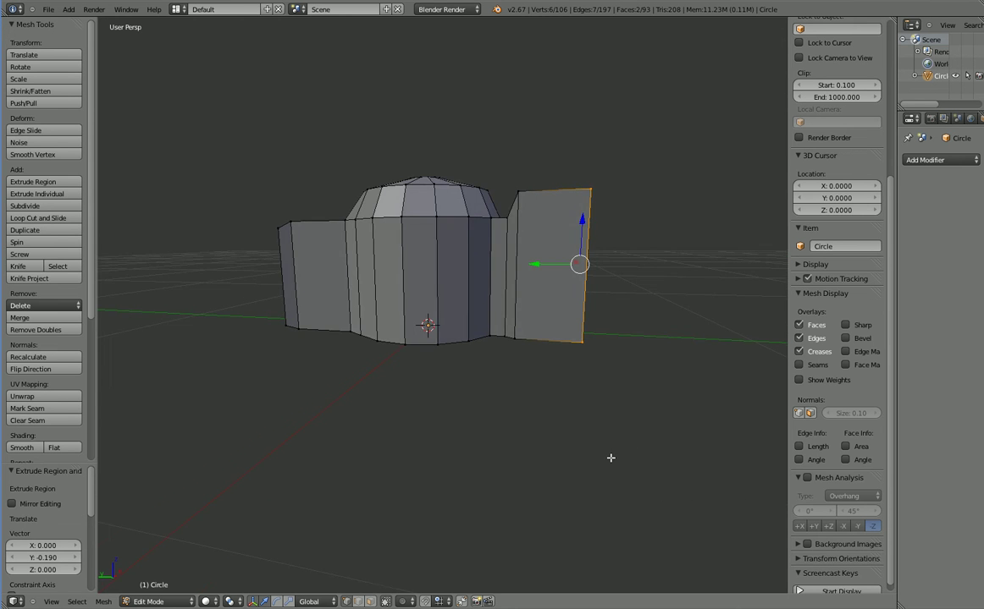
# Select the middle vertical edge of the back block's end face and move it about 0.049 outward along Y
pyautogui.moveTo(613, 457); pyautogui.dragTo(529, 503, button='middle')
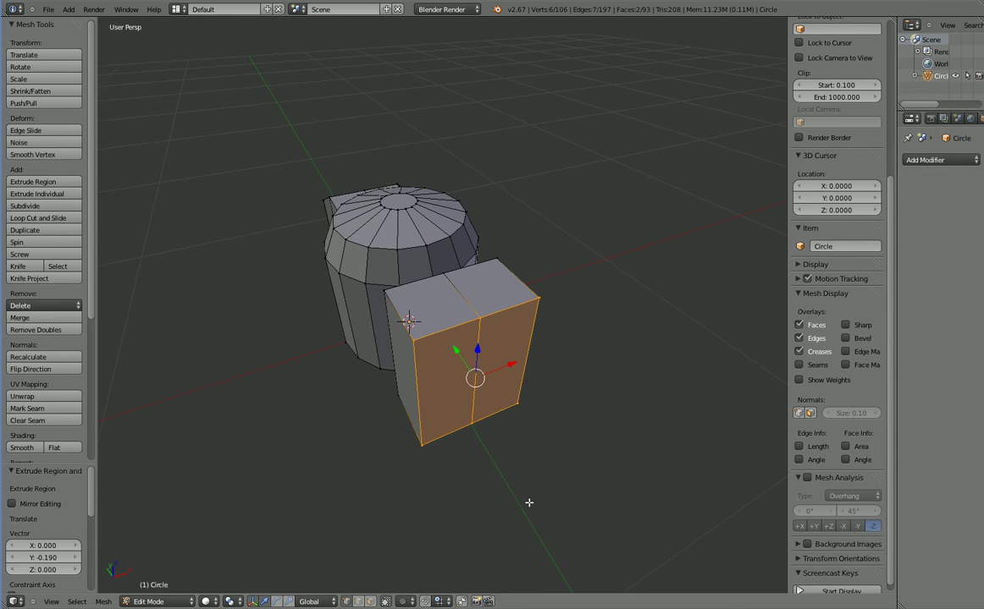
pyautogui.rightClick(465, 432)
pyautogui.moveTo(464, 433); pyautogui.dragTo(285, 358, button='middle')
pyautogui.moveTo(290, 312); pyautogui.dragTo(419, 342, button='middle')
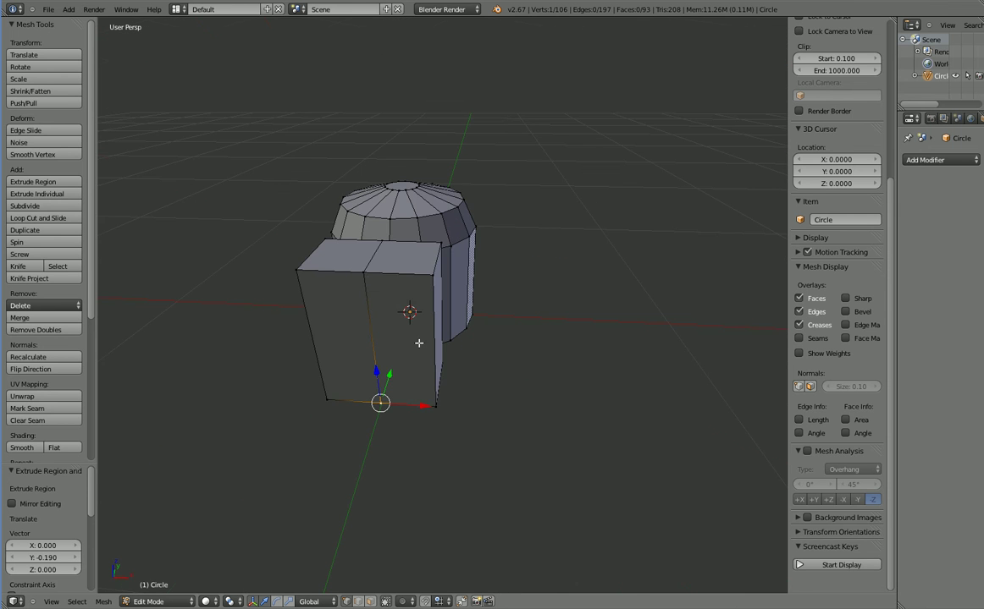
pyautogui.keyDown('shift'); pyautogui.rightClick(368, 276); pyautogui.keyUp('shift')
pyautogui.moveTo(397, 387); pyautogui.dragTo(358, 417, button='middle')
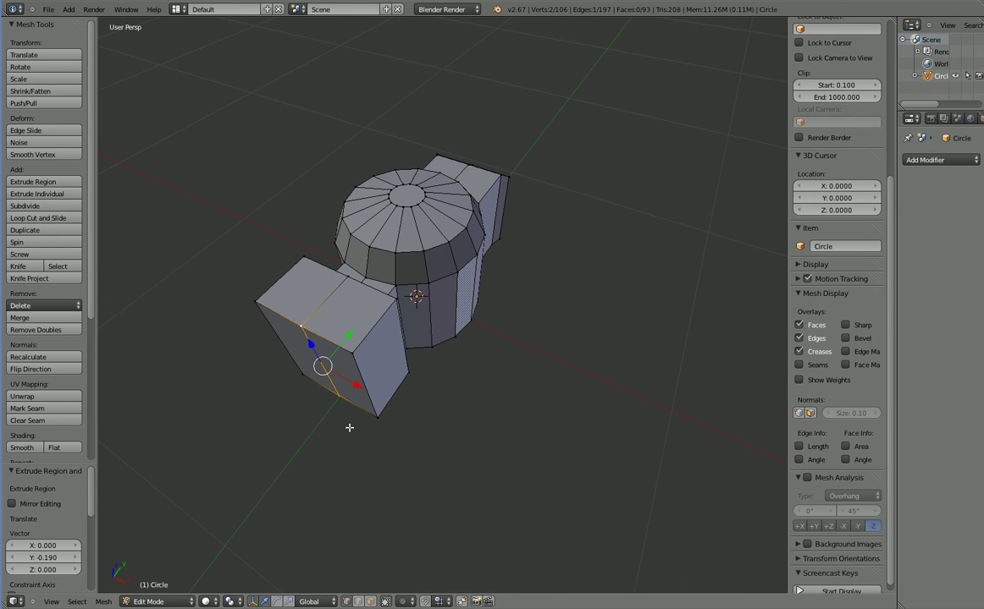
pyautogui.moveTo(348, 340); pyautogui.dragTo(338, 359)
# Select the four corner vertices of the +X half of the back block's end face
pyautogui.moveTo(339, 359); pyautogui.dragTo(411, 513, button='middle')
pyautogui.rightClick(355, 386)
pyautogui.keyDown('shift'); pyautogui.rightClick(408, 387); pyautogui.keyUp('shift')
pyautogui.keyDown('shift'); pyautogui.rightClick(398, 238); pyautogui.keyUp('shift')
pyautogui.keyDown('shift'); pyautogui.rightClick(339, 232); pyautogui.keyUp('shift')
pyautogui.press('e')
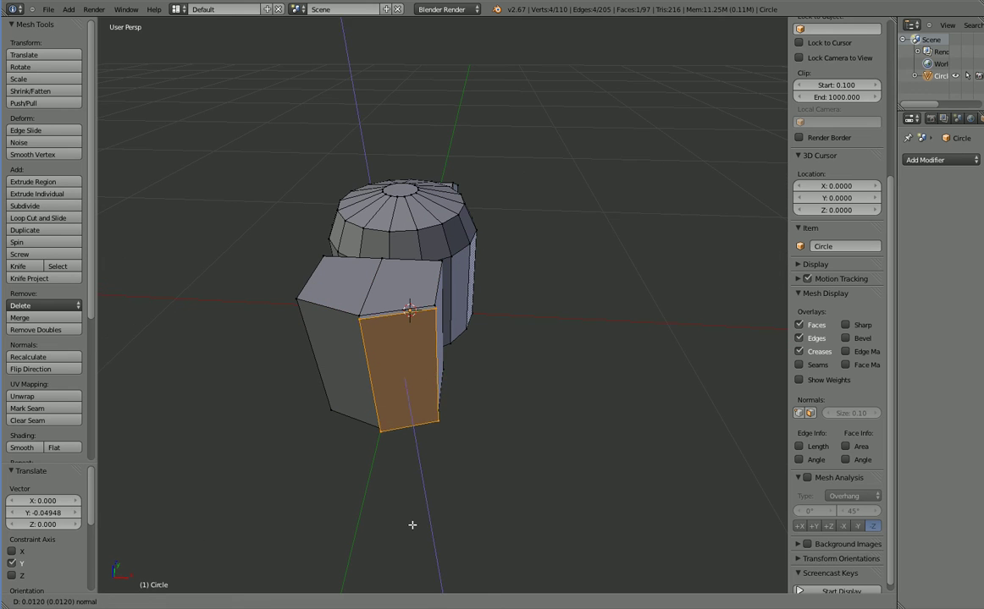
pyautogui.click(412, 524)
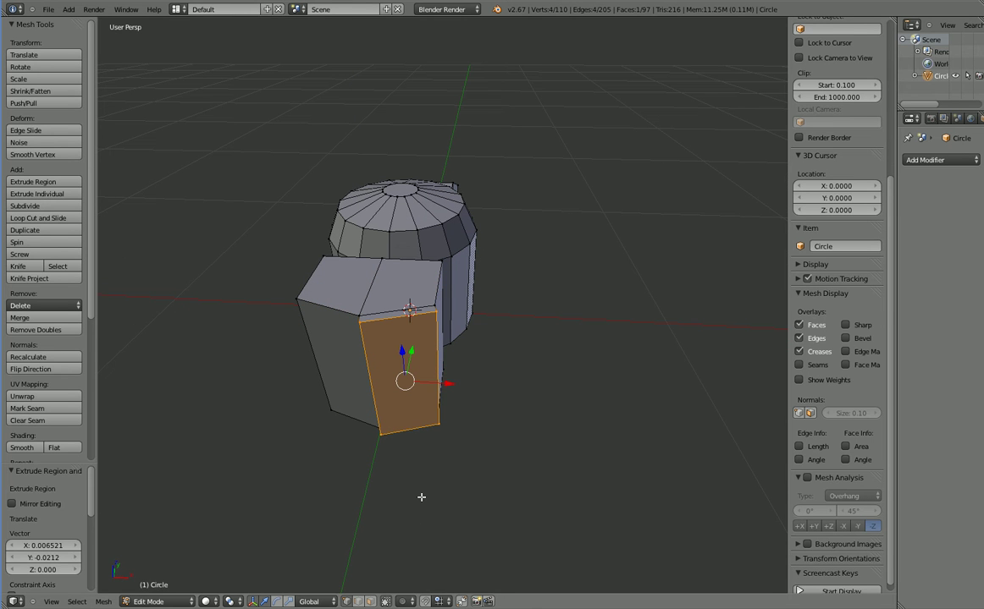
pyautogui.hotkey('ctrl', 'z')
# Inset the selected end face by extruding it in place at 0.955 scale, and extrude it about 0.014 inward
pyautogui.press('e')
pyautogui.click(423, 491)
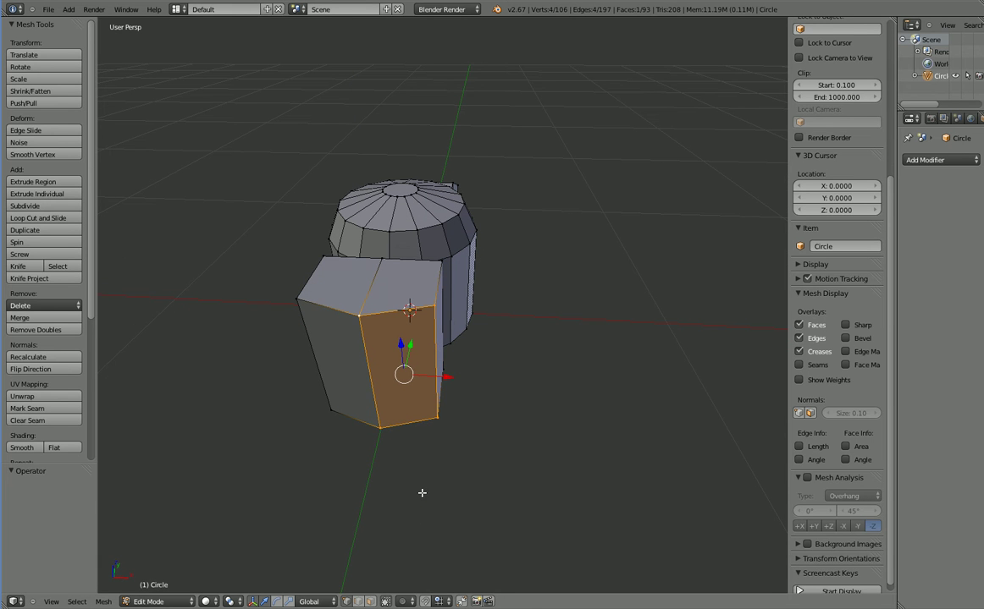
pyautogui.press('s')
pyautogui.click(422, 488)
pyautogui.press('e')
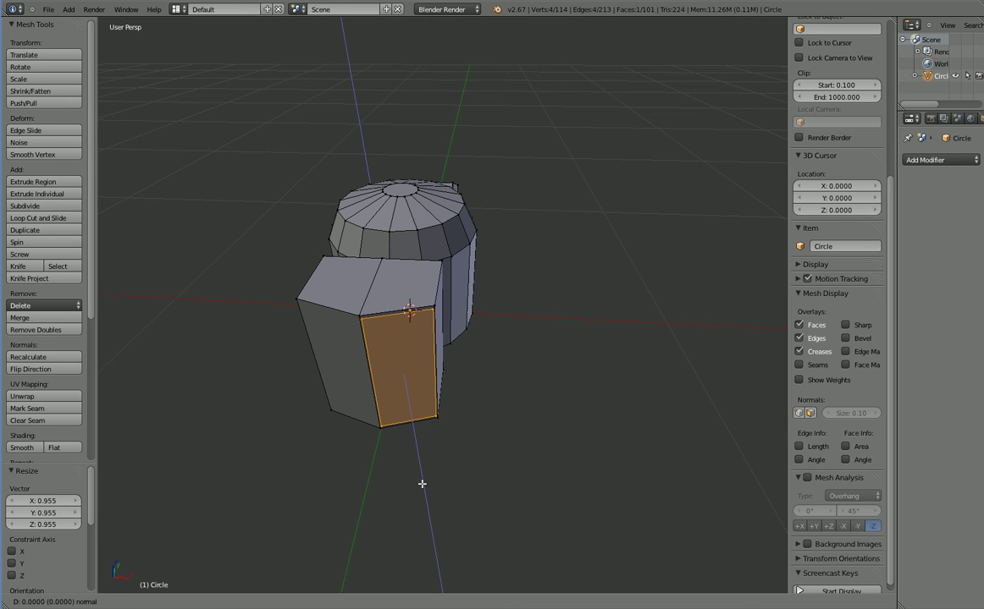
pyautogui.click(408, 491)
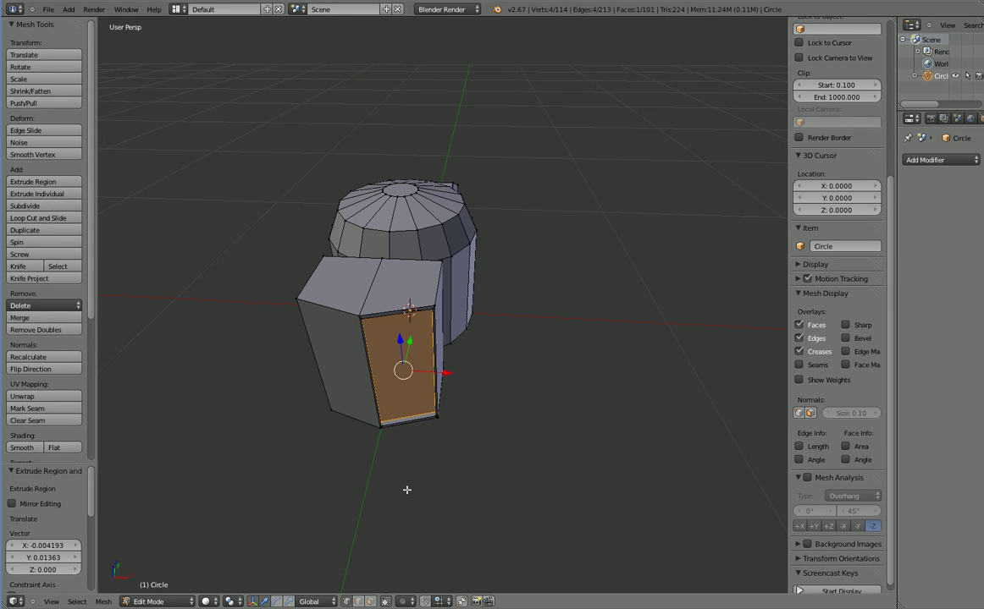
# Inset the -X half of the back block's end face to 0.947 scale and extrude it slightly inward
pyautogui.moveTo(356, 494); pyautogui.dragTo(387, 414, button='middle')
pyautogui.rightClick(387, 303)
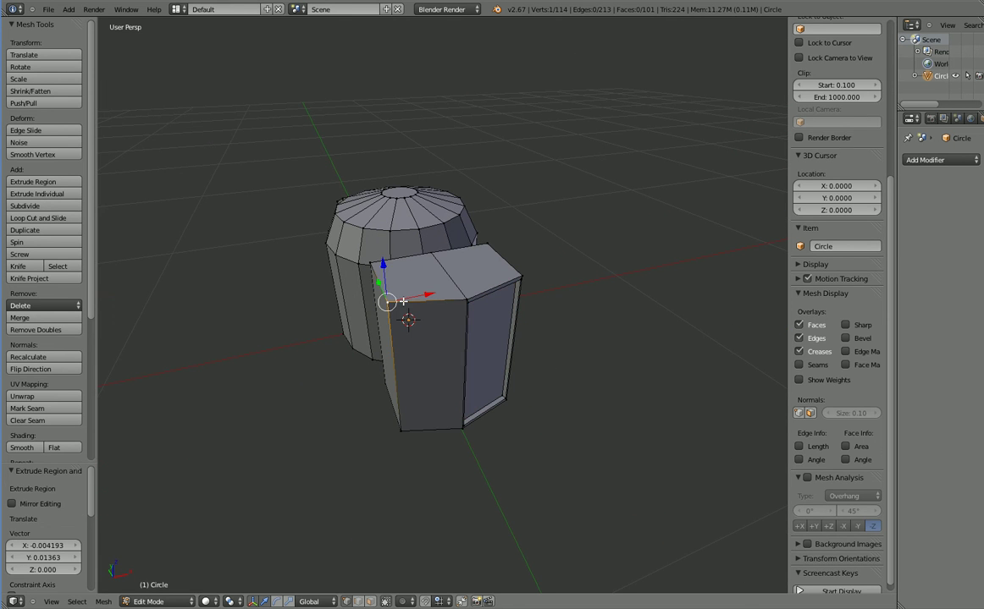
pyautogui.rightClick(463, 428)
pyautogui.keyDown('shift'); pyautogui.rightClick(401, 430); pyautogui.keyUp('shift')
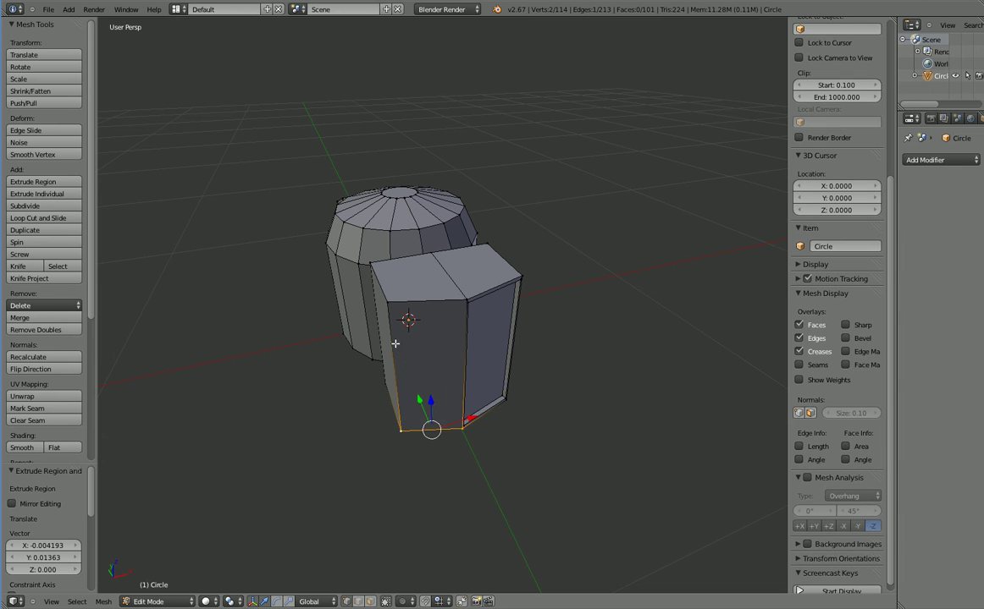
pyautogui.keyDown('shift'); pyautogui.rightClick(388, 302); pyautogui.keyUp('shift')
pyautogui.keyDown('shift'); pyautogui.rightClick(465, 300); pyautogui.keyUp('shift')
pyautogui.moveTo(478, 510); pyautogui.dragTo(445, 517, button='middle')
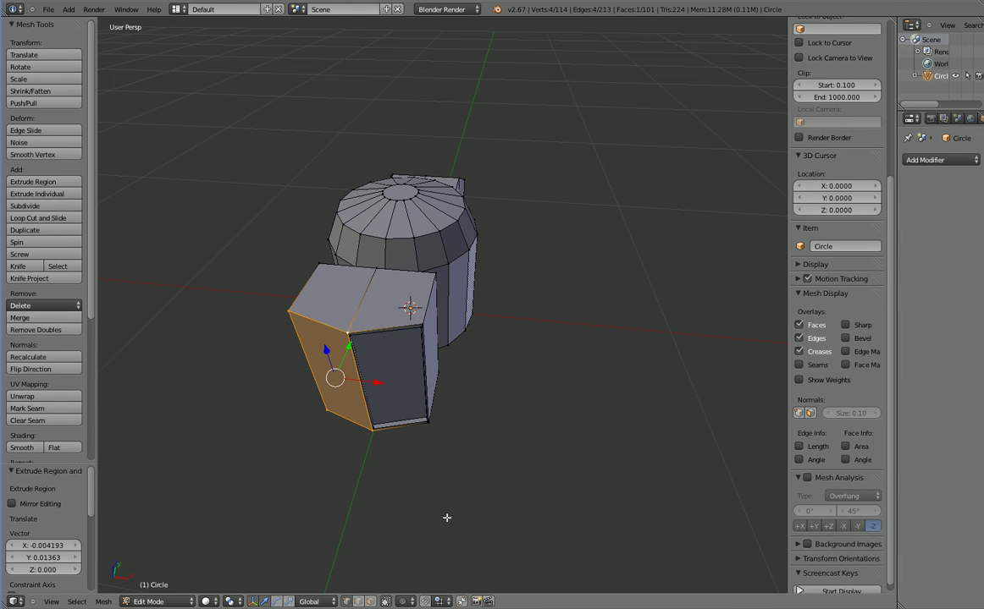
pyautogui.press('e')
pyautogui.rightClick(445, 516)
pyautogui.press('s')
pyautogui.click(443, 507)
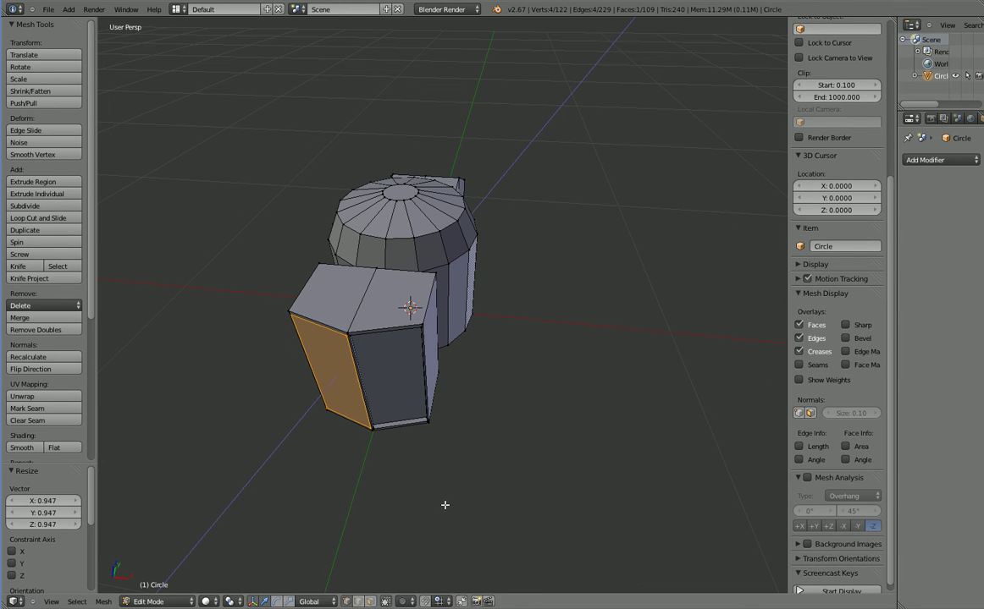
pyautogui.press('e')
pyautogui.click(445, 504)
# Examine the two recessed panels of the back block in object mode and from close up
pyautogui.moveTo(447, 507); pyautogui.dragTo(417, 521, button='middle')
pyautogui.press('Tab')
pyautogui.scroll(3, 364, 403)
pyautogui.moveTo(364, 404)
pyautogui.mouseDown(button='middle')
pyautogui.moveTo(331, 439)
pyautogui.moveTo(352, 410)
pyautogui.mouseUp(button='middle')
pyautogui.press('Tab')
pyautogui.scroll(1, 347, 412)
pyautogui.moveTo(378, 496); pyautogui.dragTo(466, 505, button='middle')
# Select the recessed panels' inner vertical edges beside the middle ridge and spread them by about 1.244 along X
pyautogui.moveTo(591, 480); pyautogui.dragTo(552, 141, button='middle')
pyautogui.keyDown('shift'); pyautogui.rightClick(567, 65); pyautogui.keyUp('shift')
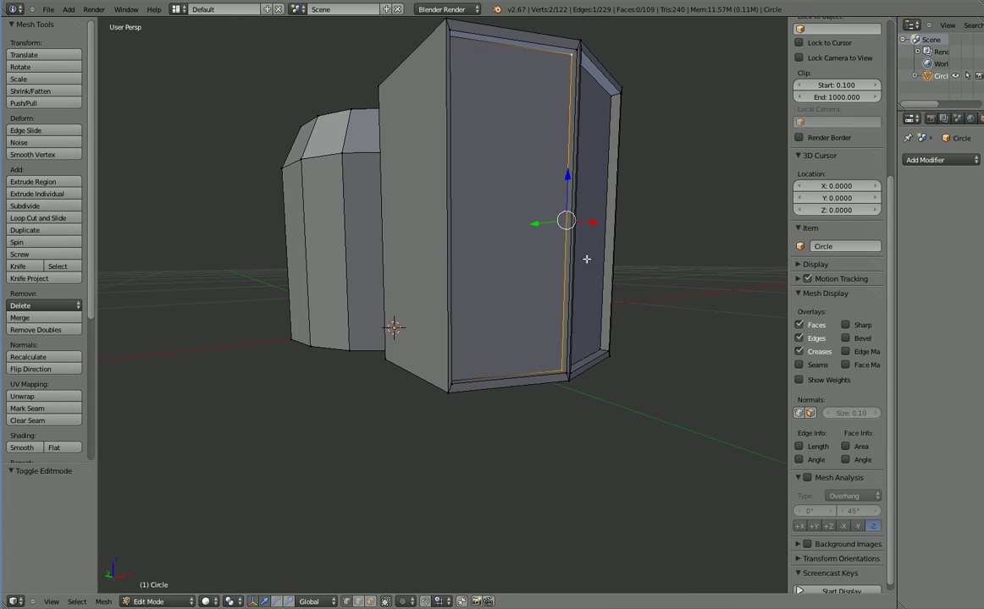
pyautogui.moveTo(586, 259); pyautogui.dragTo(438, 428, button='middle')
pyautogui.moveTo(361, 507); pyautogui.dragTo(330, 482, button='middle')
pyautogui.moveTo(225, 165); pyautogui.dragTo(228, 126, button='middle')
pyautogui.keyDown('shift'); pyautogui.rightClick(229, 121); pyautogui.keyUp('shift')
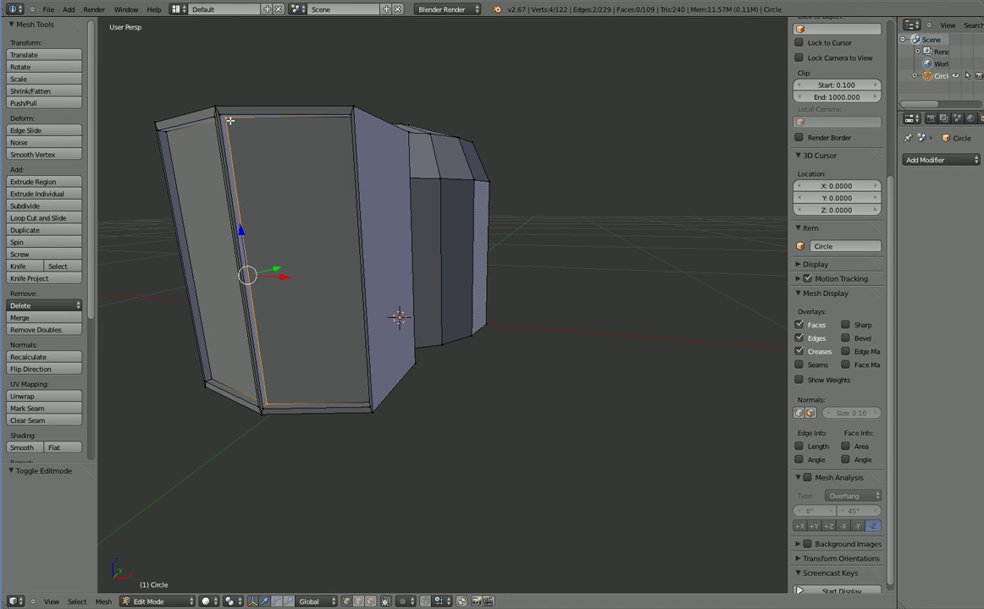
pyautogui.moveTo(335, 403); pyautogui.dragTo(347, 402, button='middle')
pyautogui.press('s')
pyautogui.press('x')
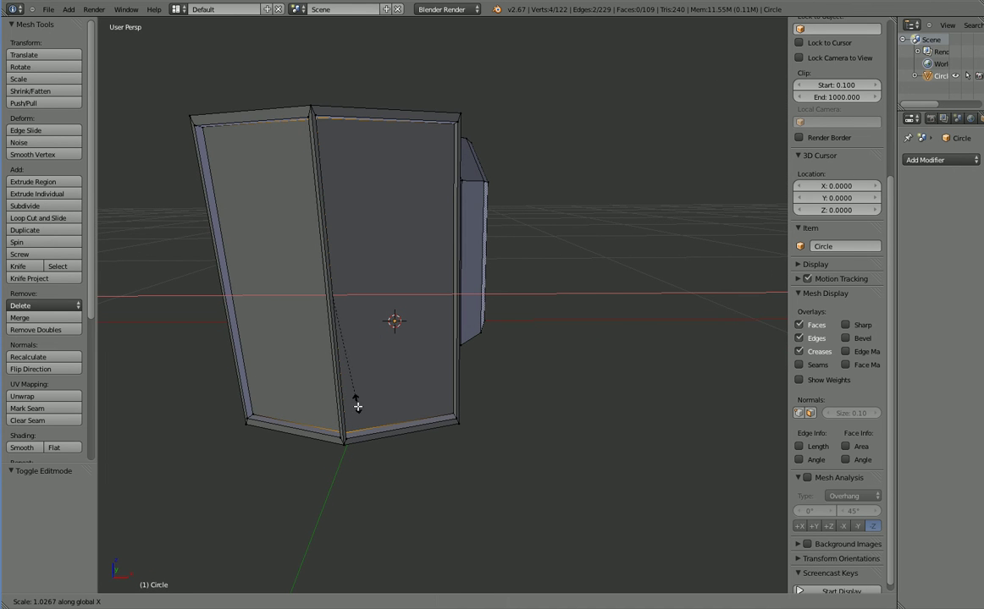
pyautogui.click(360, 430)
pyautogui.press('s')
pyautogui.press('x')
pyautogui.click(560, 526)
# Select all six outline vertices of the back block's two top faces
pyautogui.moveTo(560, 527); pyautogui.dragTo(231, 461, button='middle')
pyautogui.rightClick(231, 461)
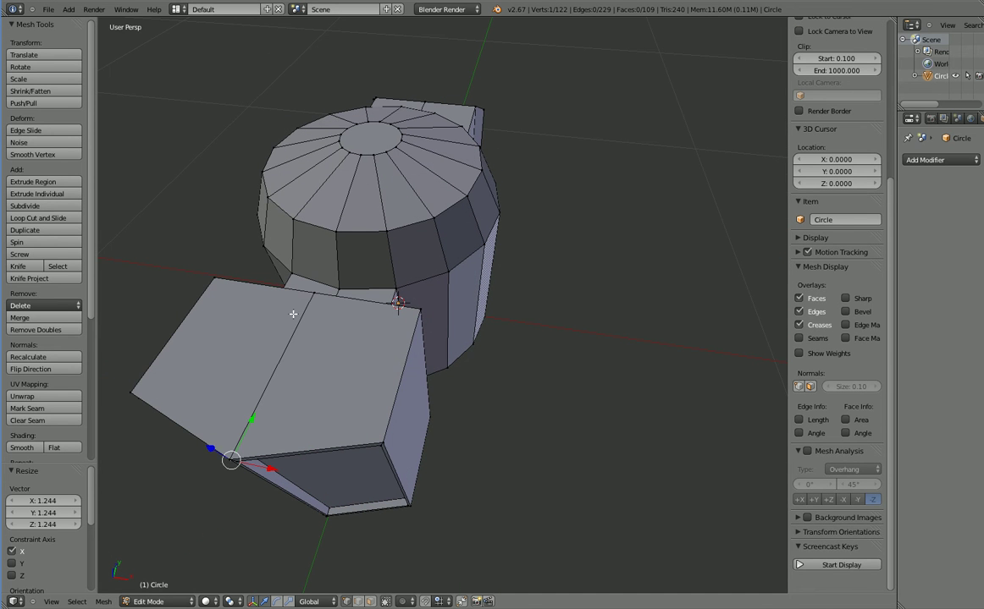
pyautogui.rightClick(312, 296)
pyautogui.keyDown('shift'); pyautogui.rightClick(230, 458); pyautogui.keyUp('shift')
pyautogui.keyDown('shift'); pyautogui.rightClick(386, 441); pyautogui.keyUp('shift')
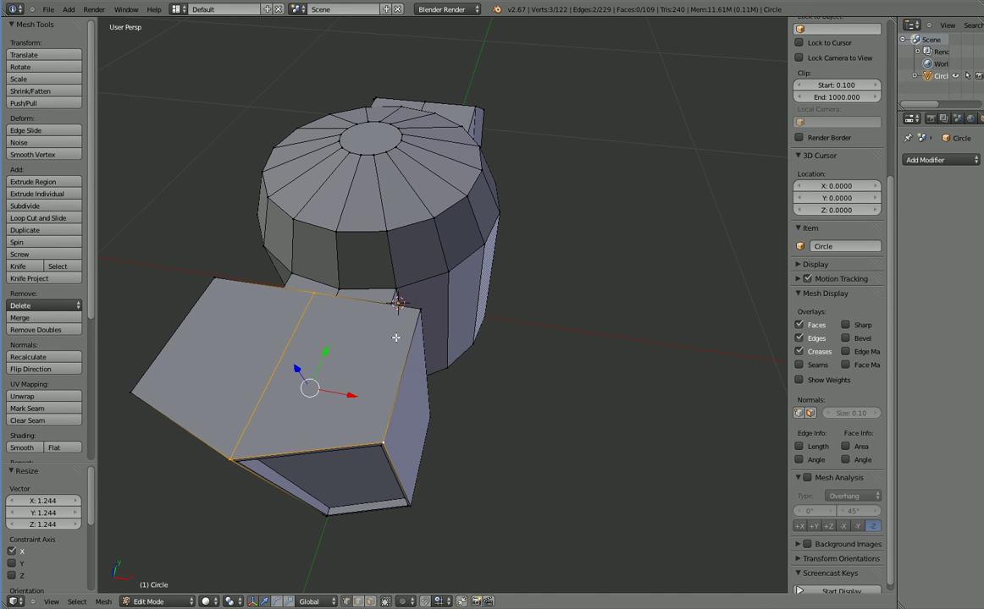
pyautogui.keyDown('shift'); pyautogui.rightClick(407, 315); pyautogui.keyUp('shift')
pyautogui.keyDown('shift'); pyautogui.rightClick(208, 287); pyautogui.keyUp('shift')
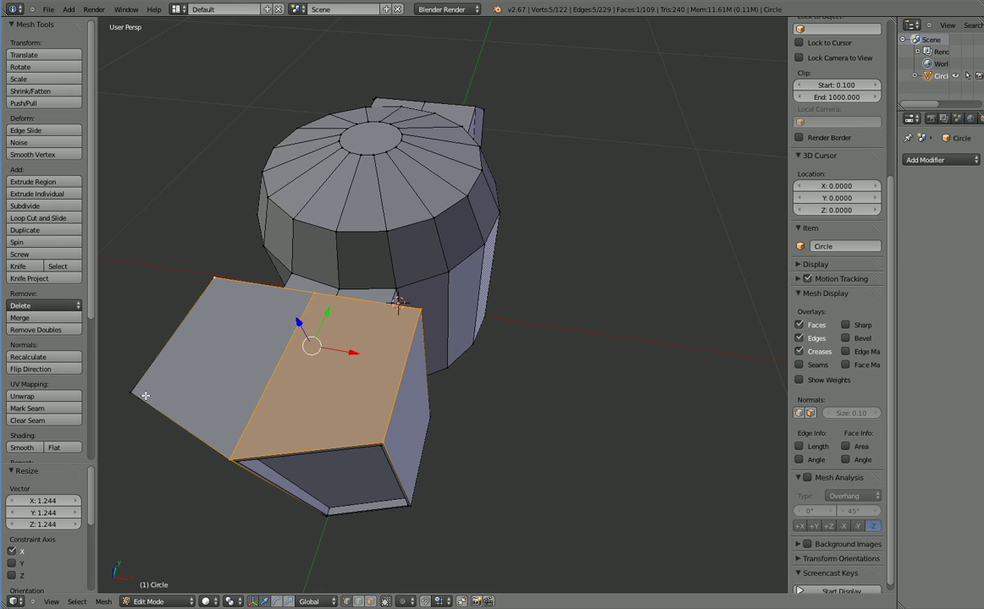
pyautogui.keyDown('shift'); pyautogui.rightClick(132, 393); pyautogui.keyUp('shift')
# Extrude the back block's top faces about 0.03 upward along Z and scale them to about 0.795
pyautogui.moveTo(355, 474); pyautogui.dragTo(362, 454, button='middle')
pyautogui.press('e')
pyautogui.rightClick(361, 454)
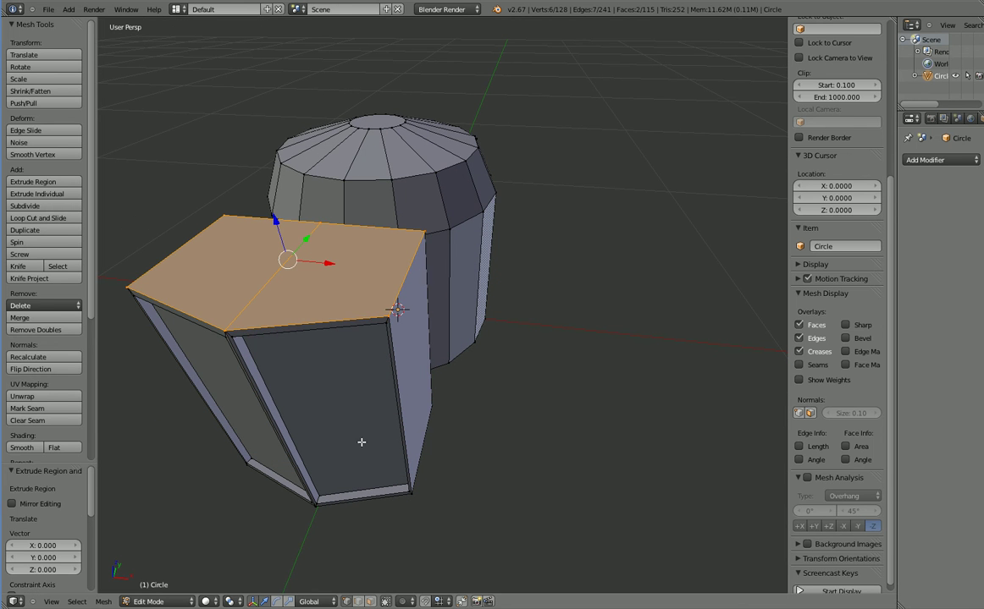
pyautogui.moveTo(279, 222); pyautogui.dragTo(272, 196)
pyautogui.press('s')
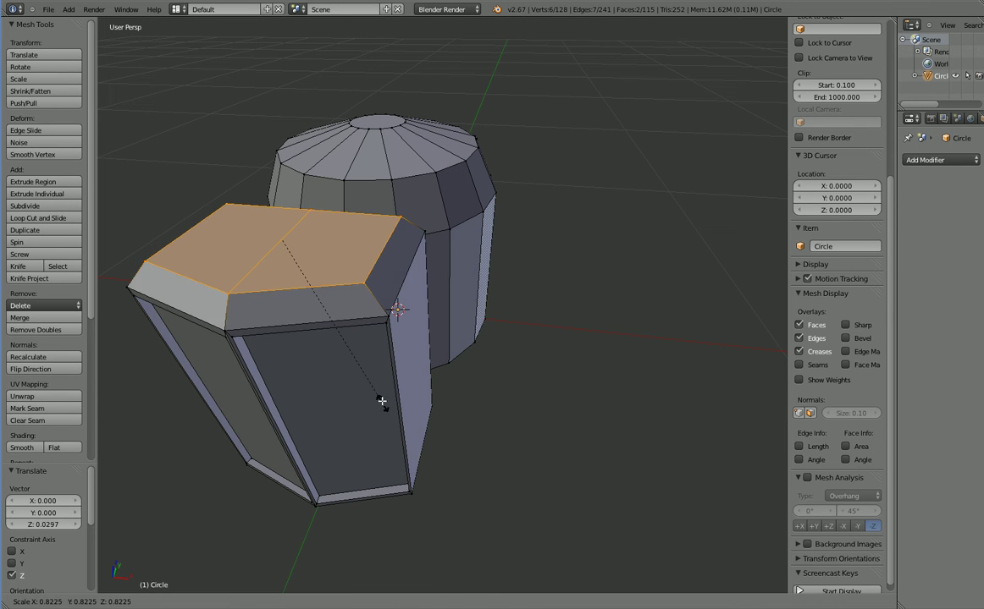
pyautogui.click(380, 397)
# Select the corner vertices of both opposite side faces of the back block
pyautogui.moveTo(380, 396); pyautogui.dragTo(393, 441, button='middle')
pyautogui.rightClick(511, 337)
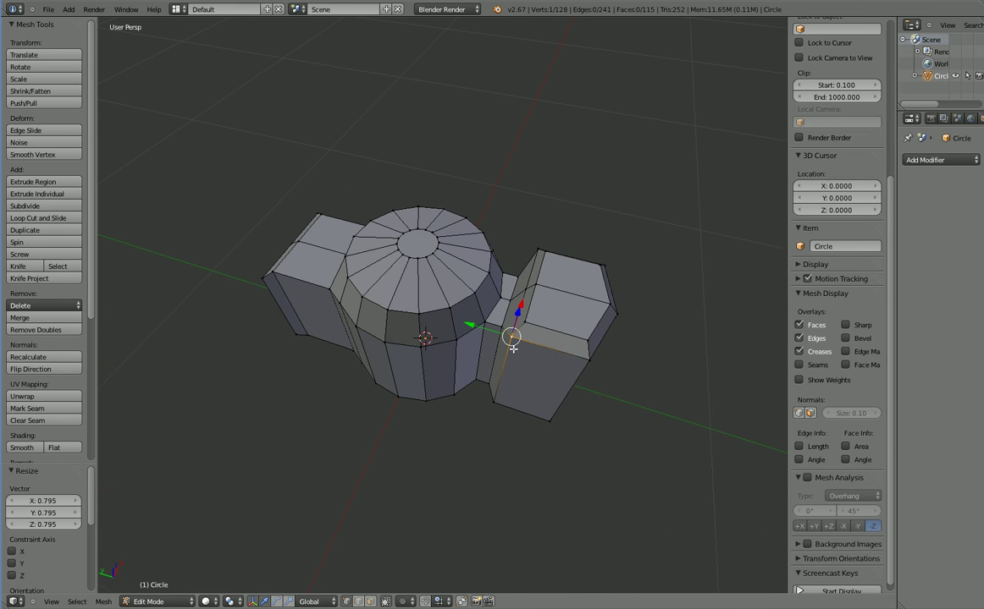
pyautogui.keyDown('shift'); pyautogui.rightClick(583, 367); pyautogui.keyUp('shift')
pyautogui.keyDown('shift'); pyautogui.rightClick(491, 403); pyautogui.keyUp('shift')
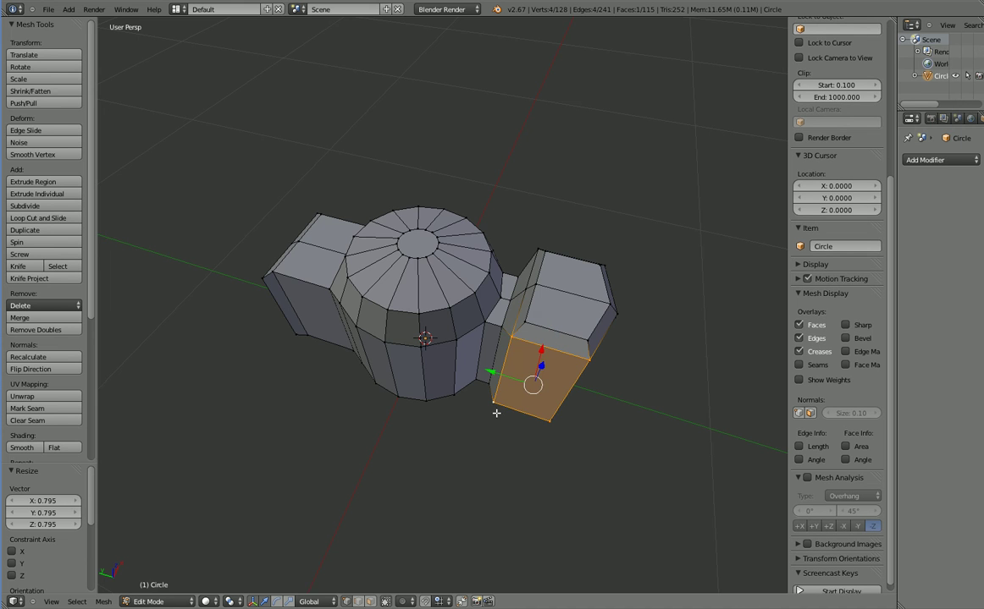
pyautogui.moveTo(496, 408); pyautogui.dragTo(350, 419, button='middle')
pyautogui.keyDown('shift'); pyautogui.rightClick(345, 370); pyautogui.keyUp('shift')
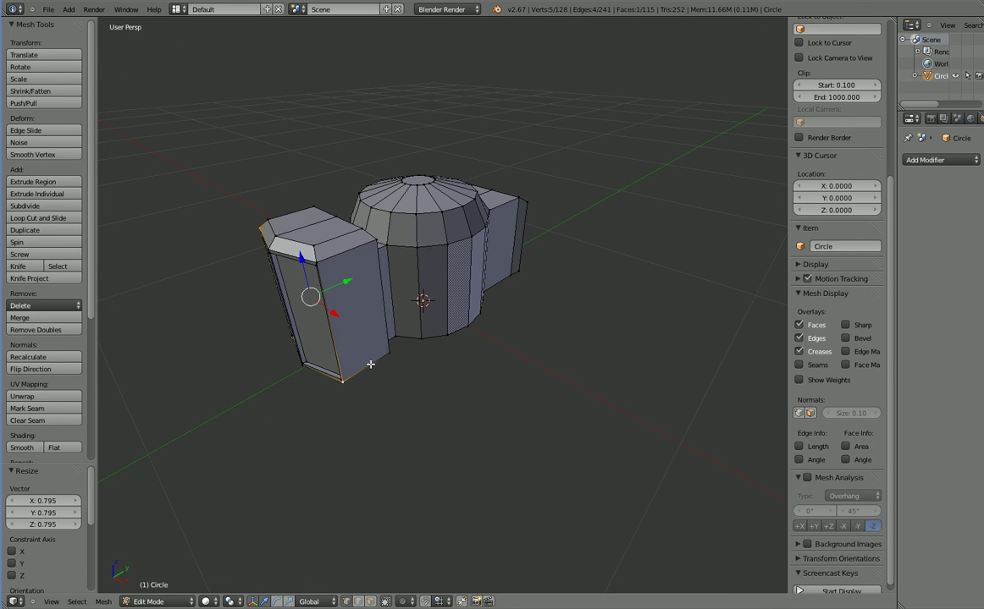
pyautogui.keyDown('shift'); pyautogui.rightClick(374, 250); pyautogui.keyUp('shift')
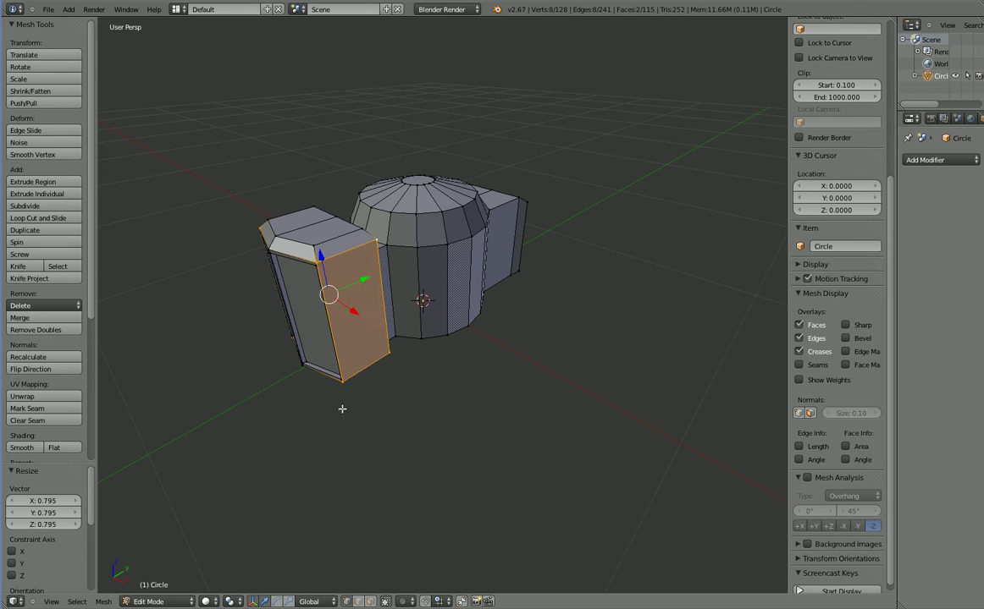
# Extrude both side faces of the back block in place and spread them by about 1.592 along X
pyautogui.press('e')
pyautogui.rightClick(347, 470)
pyautogui.press('s')
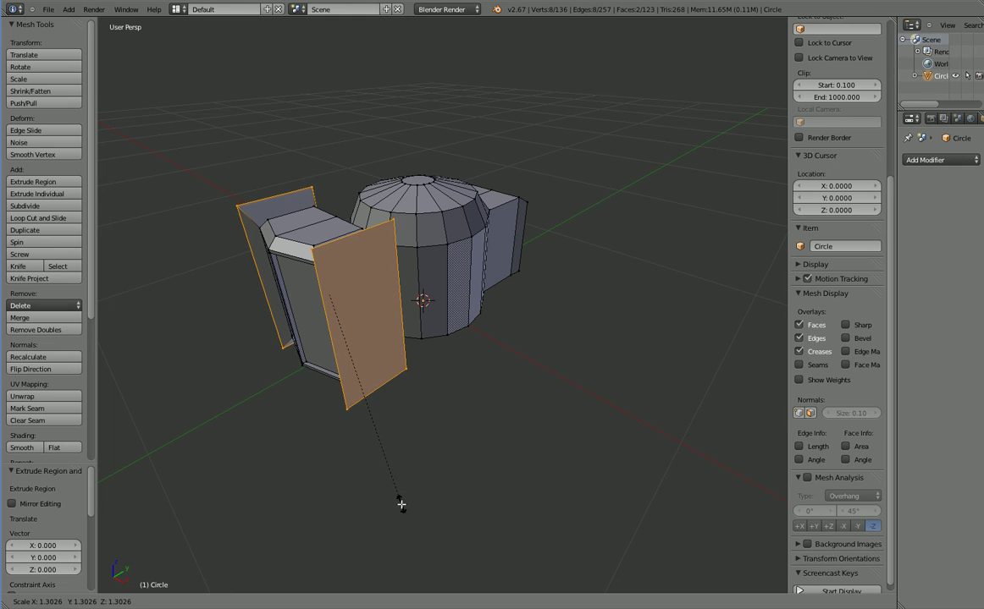
pyautogui.press('x')
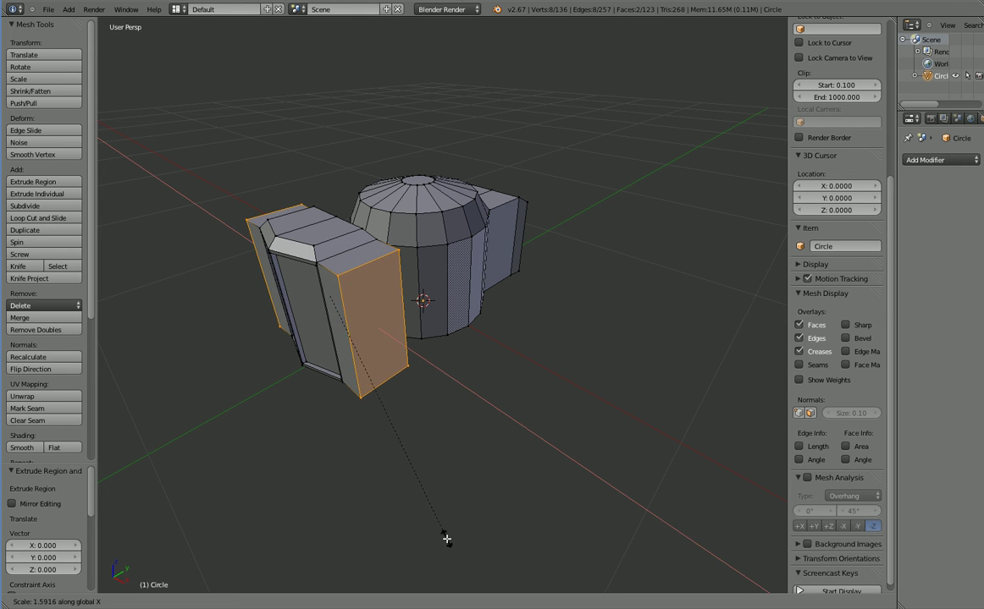
pyautogui.click(442, 534)
# Scale the back block's newly extruded side faces to about 0.764 along Y
pyautogui.press('s')
pyautogui.press('y')
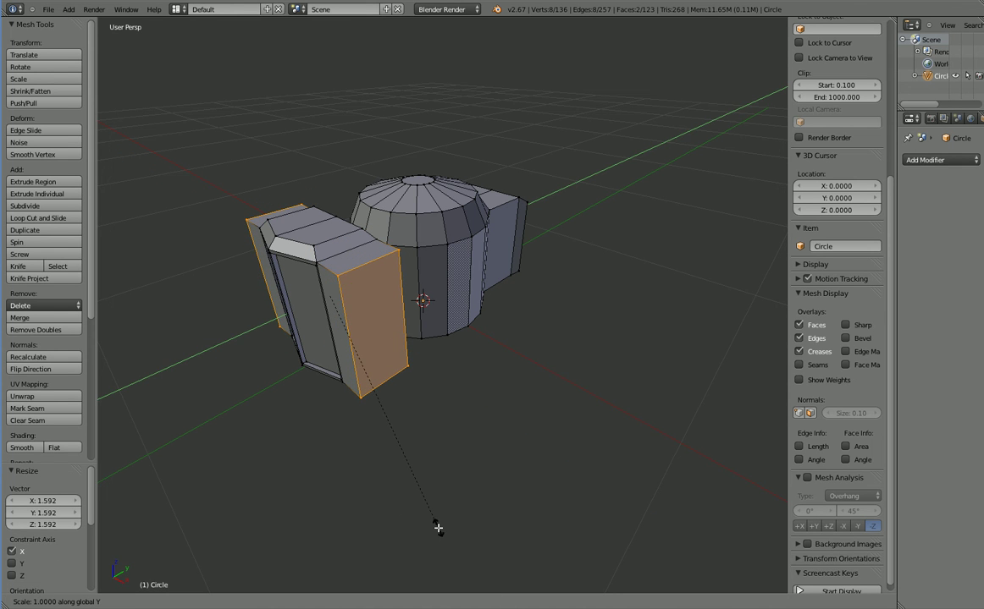
pyautogui.click(420, 470)
# Select the four outer top vertices of the back block's side extrusions and lower them about 0.03 along Z
pyautogui.rightClick(402, 370)
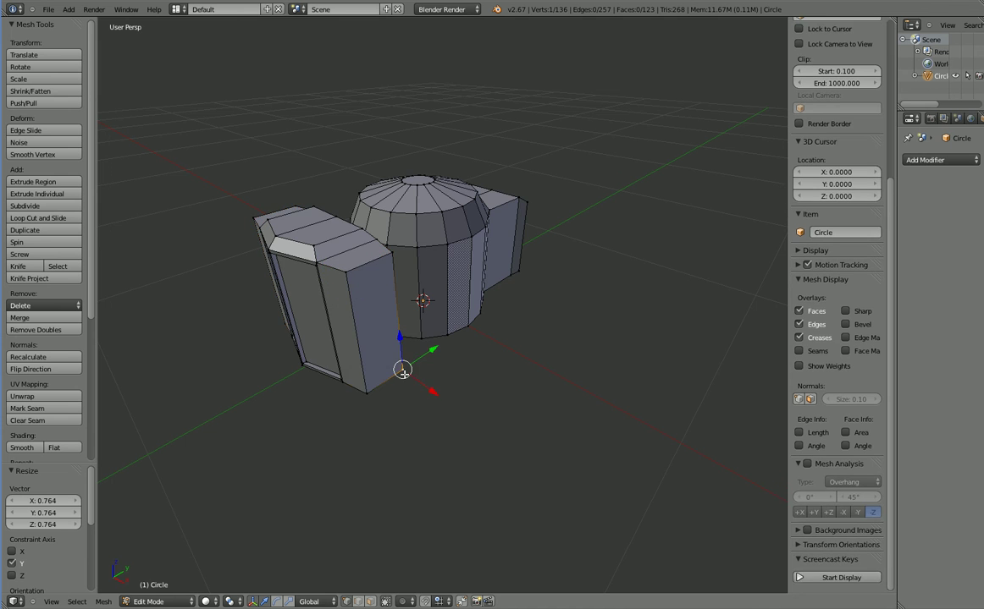
pyautogui.keyDown('shift'); pyautogui.rightClick(392, 253); pyautogui.keyUp('shift')
pyautogui.moveTo(392, 256); pyautogui.dragTo(209, 239, button='middle')
pyautogui.moveTo(292, 270); pyautogui.dragTo(414, 371, button='middle')
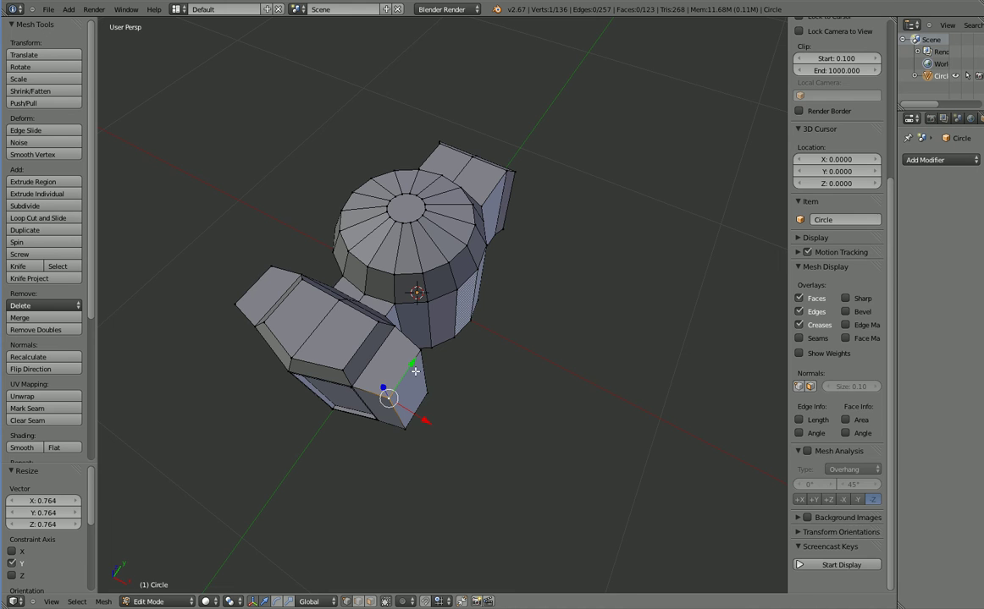
pyautogui.moveTo(267, 268); pyautogui.dragTo(364, 237, button='middle')
pyautogui.moveTo(355, 206); pyautogui.dragTo(358, 212)
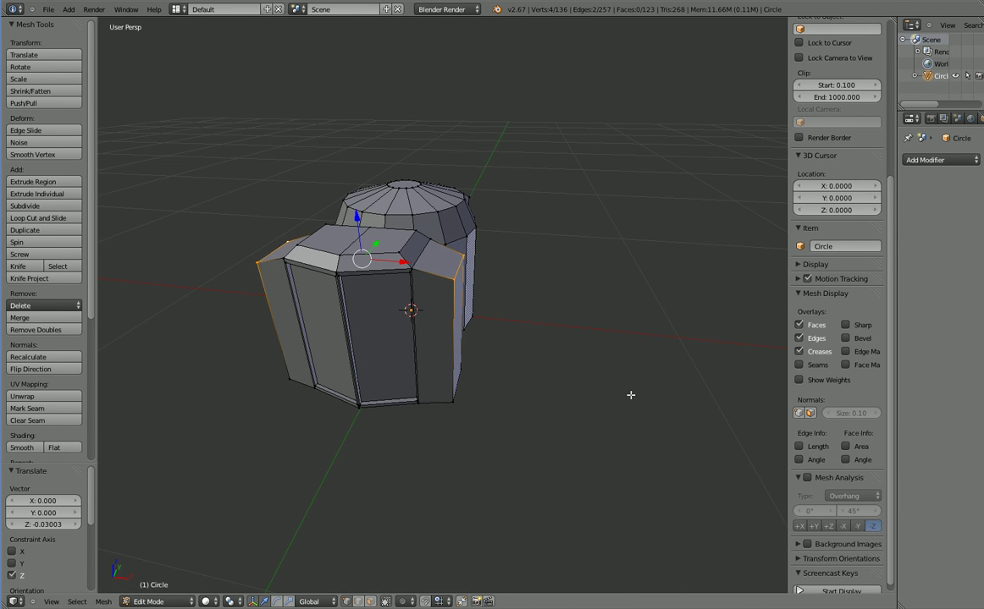
# Select the six outline vertices of two adjacent lower wall faces on one free side of the domed cylinder
pyautogui.moveTo(630, 397); pyautogui.dragTo(530, 453, button='middle')
pyautogui.scroll(2, 513, 431)
pyautogui.rightClick(446, 348)
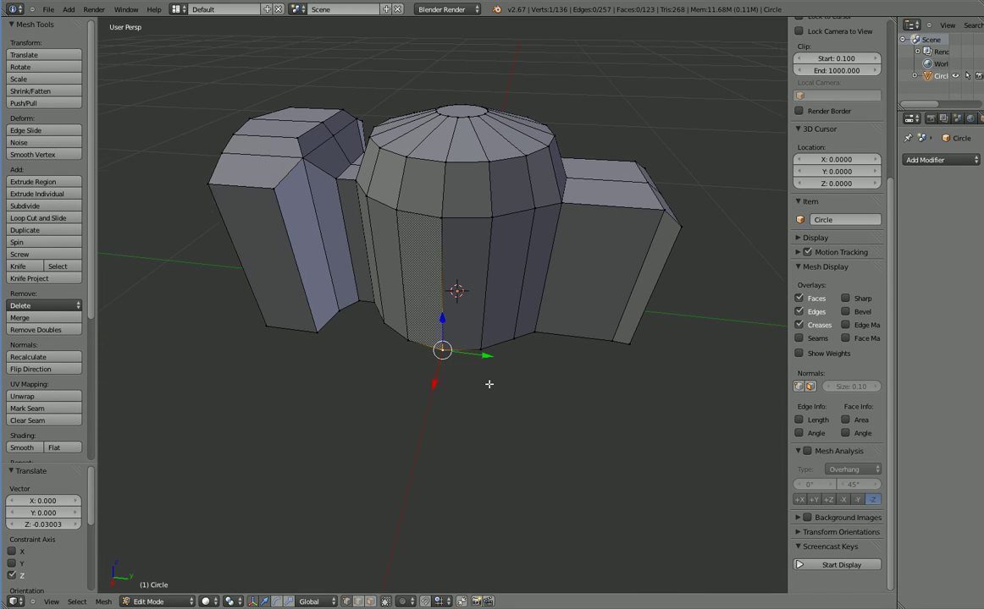
pyautogui.moveTo(489, 384); pyautogui.dragTo(502, 383, button='middle')
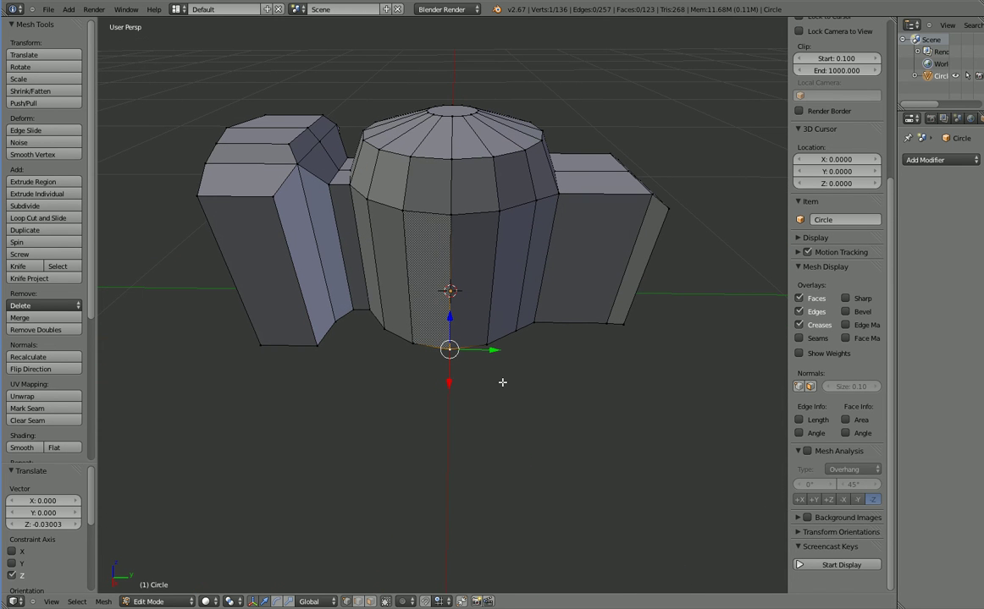
pyautogui.rightClick(408, 216)
pyautogui.keyDown('shift'); pyautogui.rightClick(413, 342); pyautogui.keyUp('shift')
pyautogui.keyDown('shift'); pyautogui.rightClick(449, 350); pyautogui.keyUp('shift')
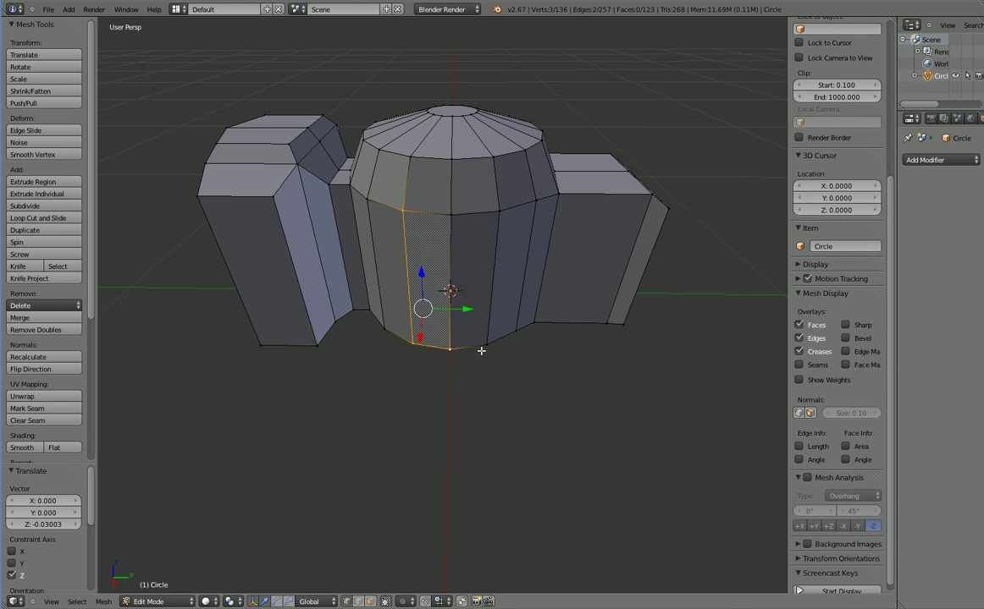
pyautogui.keyDown('shift'); pyautogui.rightClick(451, 215); pyautogui.keyUp('shift')
pyautogui.keyDown('shift'); pyautogui.rightClick(499, 211); pyautogui.keyUp('shift')
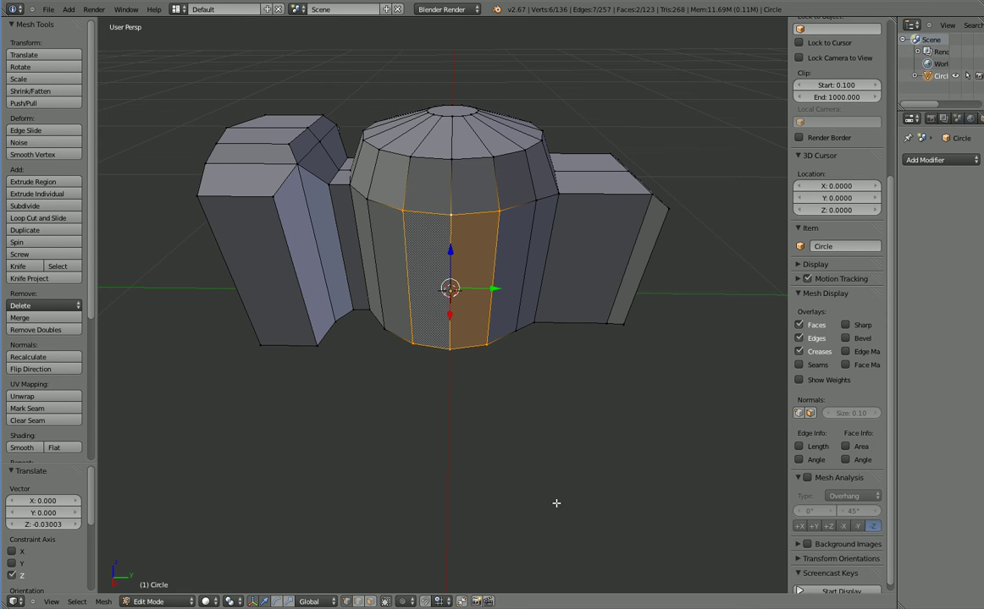
# Add the six outline vertices of the two matching wall faces on the cylinder's opposite side to the selection
pyautogui.moveTo(556, 504); pyautogui.dragTo(299, 504, button='middle')
pyautogui.keyDown('shift'); pyautogui.rightClick(410, 441); pyautogui.keyUp('shift')
pyautogui.keyDown('shift'); pyautogui.rightClick(450, 442); pyautogui.keyUp('shift')
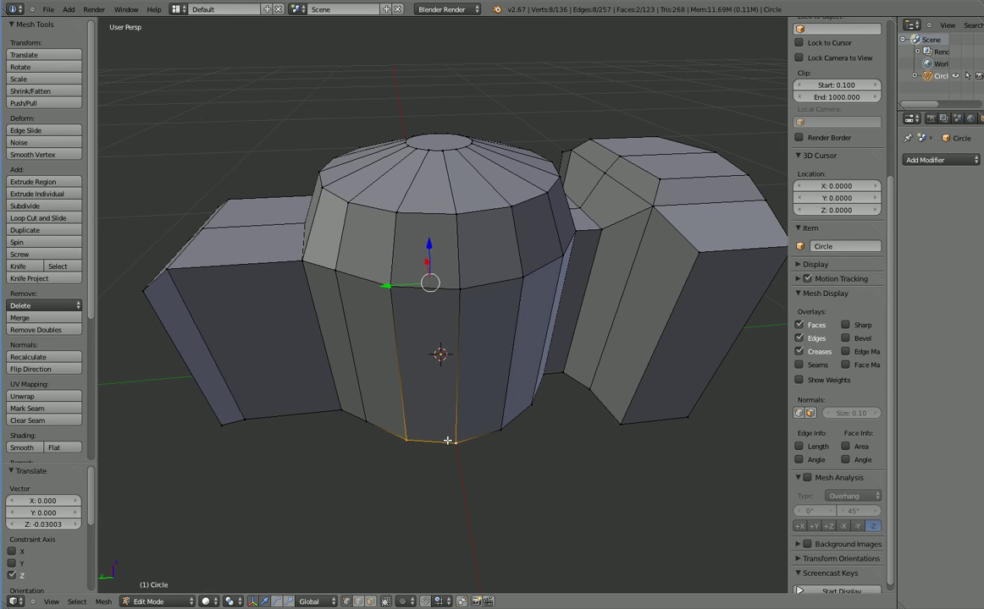
pyautogui.keyDown('shift'); pyautogui.rightClick(500, 430); pyautogui.keyUp('shift')
pyautogui.keyDown('shift'); pyautogui.rightClick(521, 279); pyautogui.keyUp('shift')
pyautogui.keyDown('shift'); pyautogui.rightClick(457, 289); pyautogui.keyUp('shift')
pyautogui.keyDown('shift'); pyautogui.rightClick(392, 288); pyautogui.keyUp('shift')
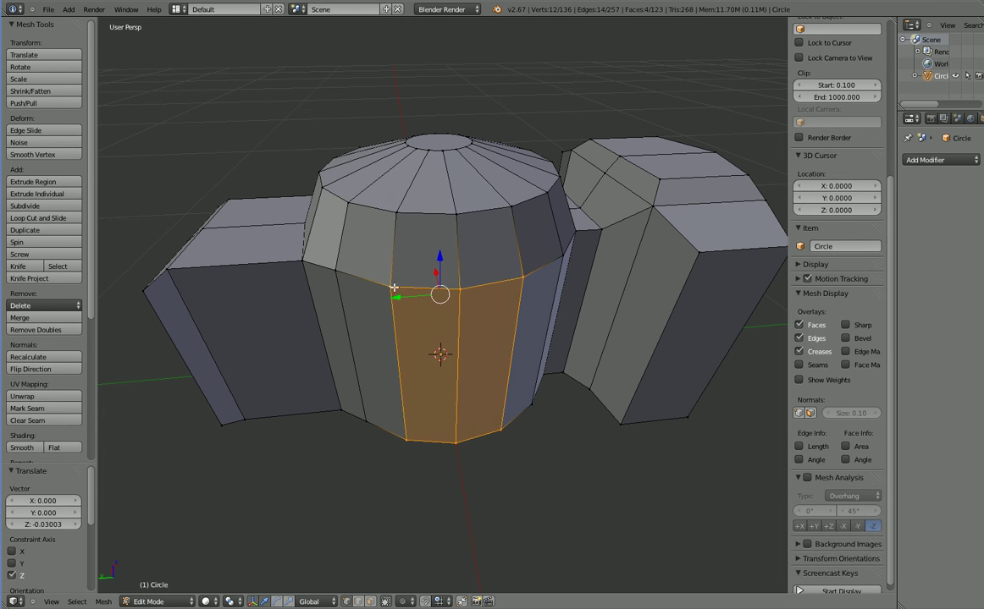
# Extrude both pairs of cylinder wall faces in place and scale them to about 0.431 along Z
pyautogui.moveTo(326, 504); pyautogui.dragTo(404, 498, button='middle')
pyautogui.press('e')
pyautogui.rightClick(567, 544)
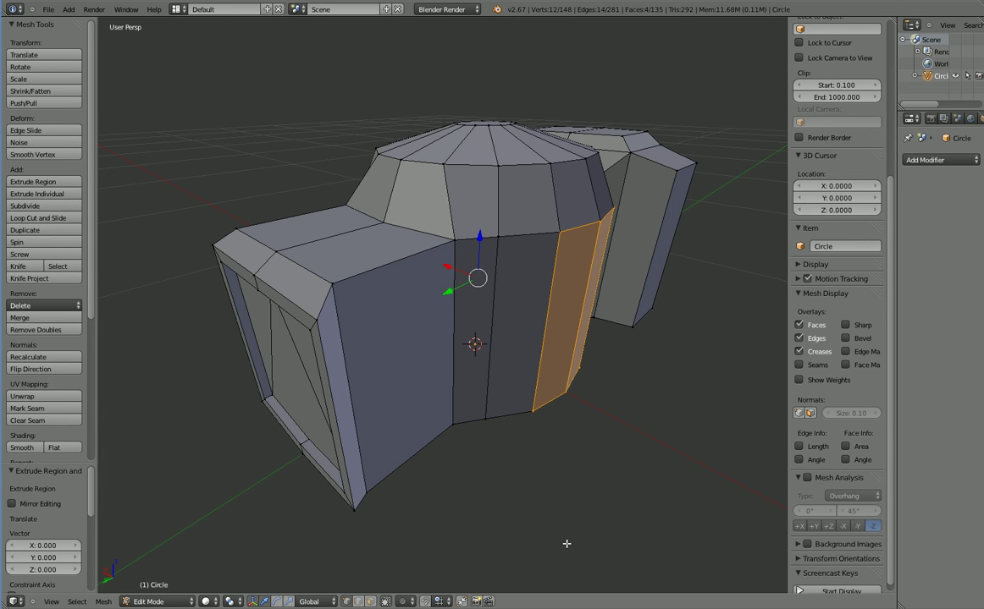
pyautogui.press('s')
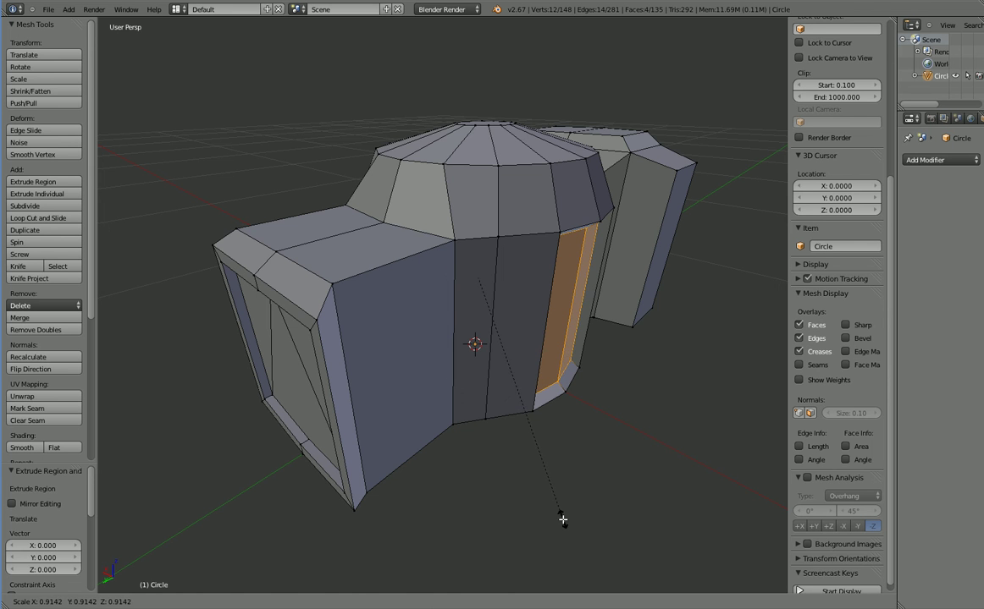
pyautogui.rightClick(560, 507)
pyautogui.moveTo(560, 507); pyautogui.dragTo(509, 515, button='middle')
pyautogui.press('s')
pyautogui.press('z')
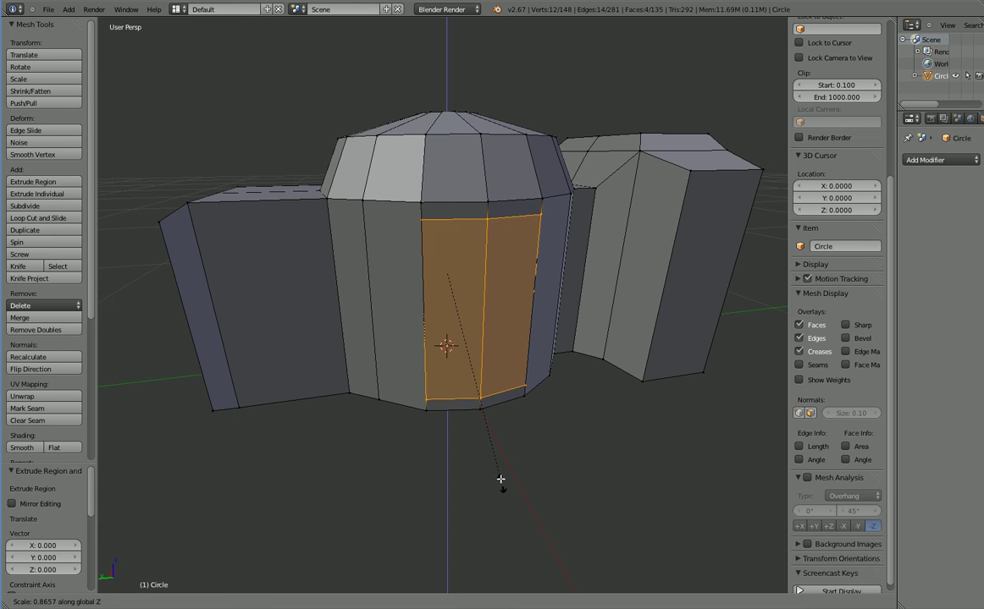
pyautogui.click(476, 377)
# Scale the inset wall faces to about 0.739 along Y and move them about 0.086 down along Z
pyautogui.press('s')
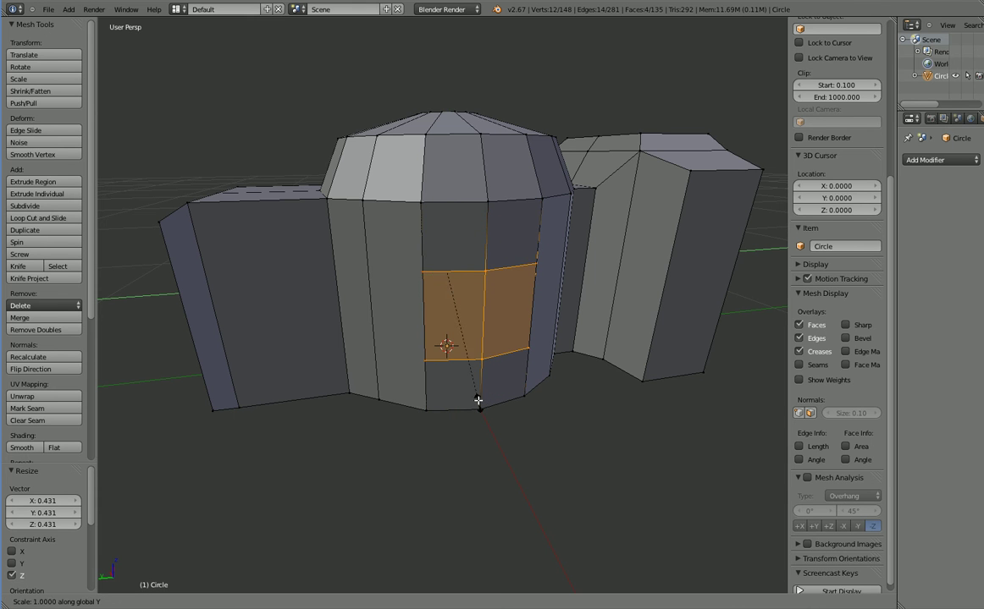
pyautogui.press('y')
pyautogui.click(413, 384)
pyautogui.moveTo(413, 384); pyautogui.dragTo(457, 410, button='middle')
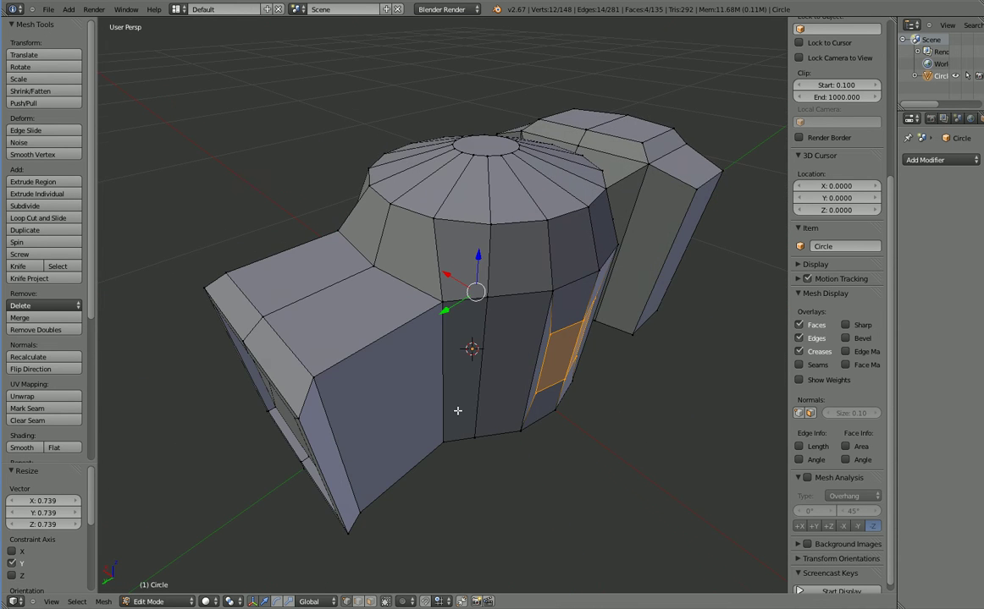
pyautogui.moveTo(486, 378); pyautogui.dragTo(522, 313, button='middle')
pyautogui.press('g')
pyautogui.press('z')
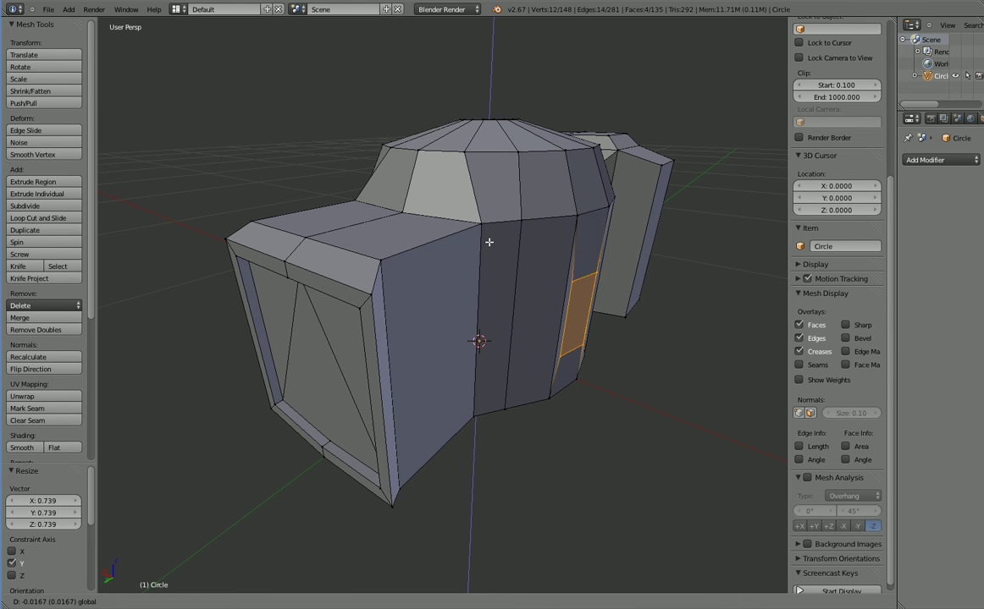
pyautogui.click(581, 397)
# In see-through right view, select the upper outer corners of both inset panels and lower them about 0.037 along Z
pyautogui.moveTo(582, 397); pyautogui.dragTo(517, 428, button='middle')
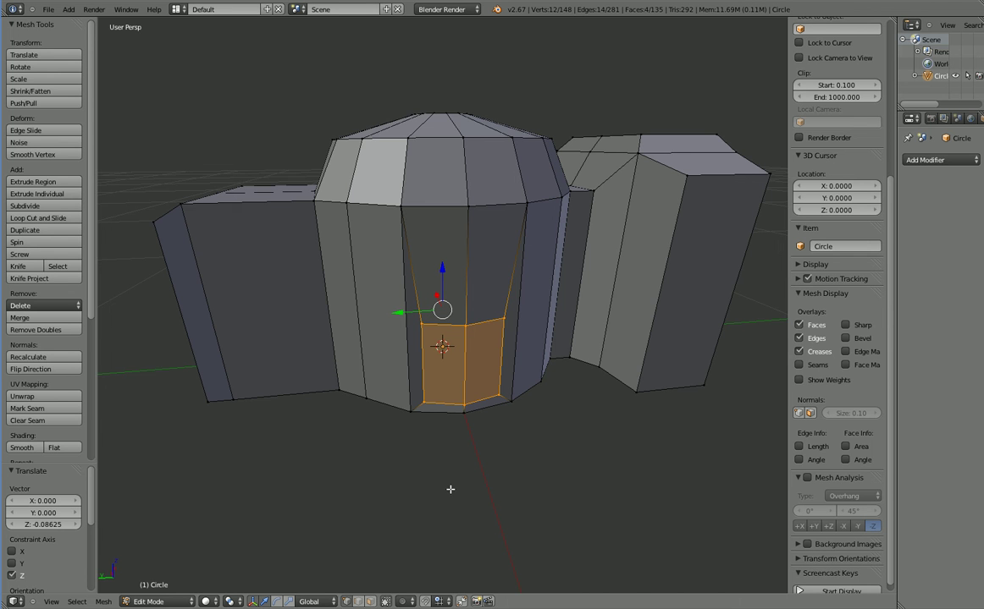
pyautogui.press('KP_3')
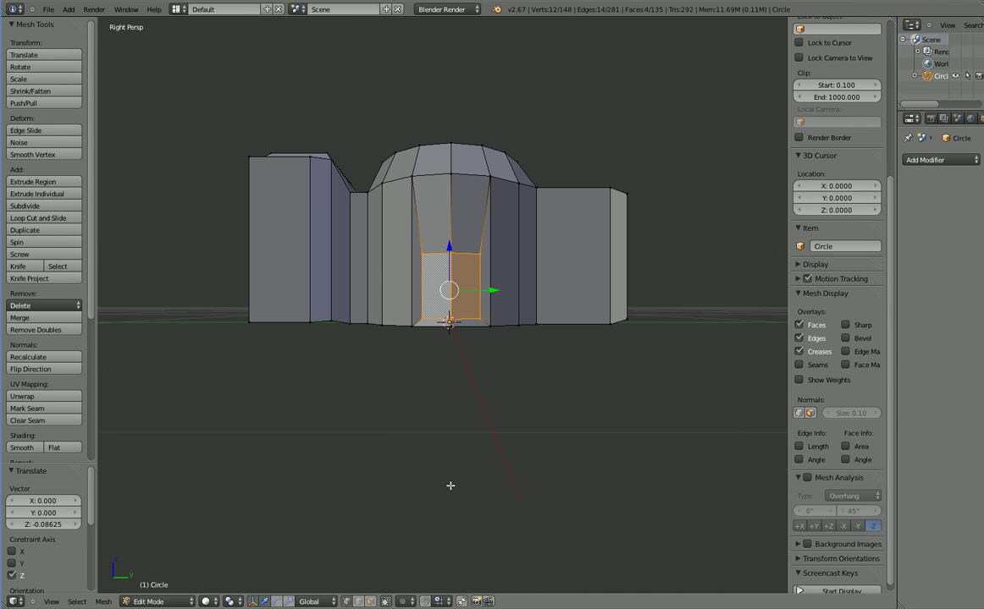
pyautogui.click(384, 602)
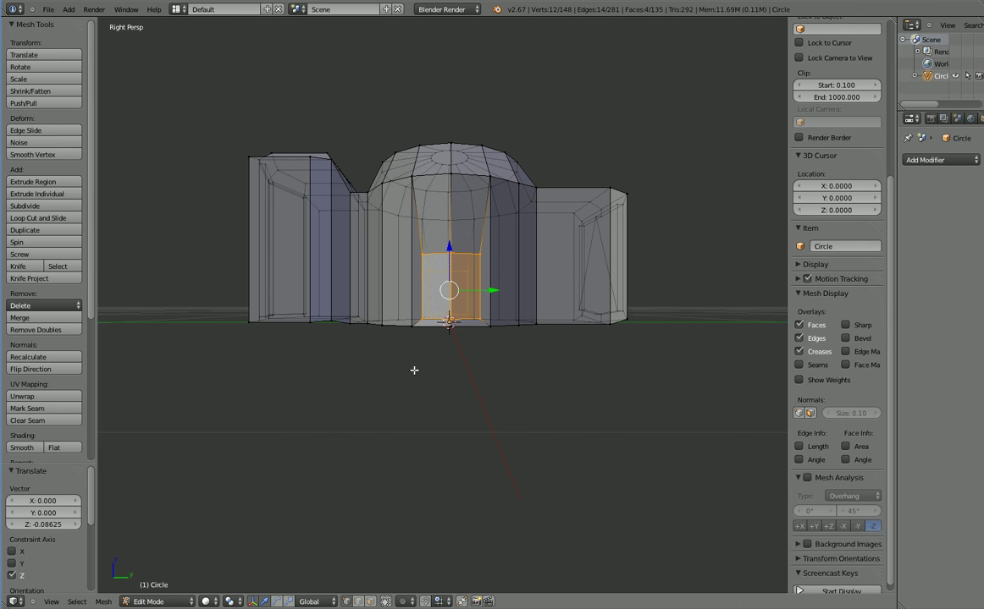
pyautogui.press('a')
pyautogui.rightClick(420, 255)
pyautogui.keyDown('shift'); pyautogui.rightClick(430, 273); pyautogui.keyUp('shift')
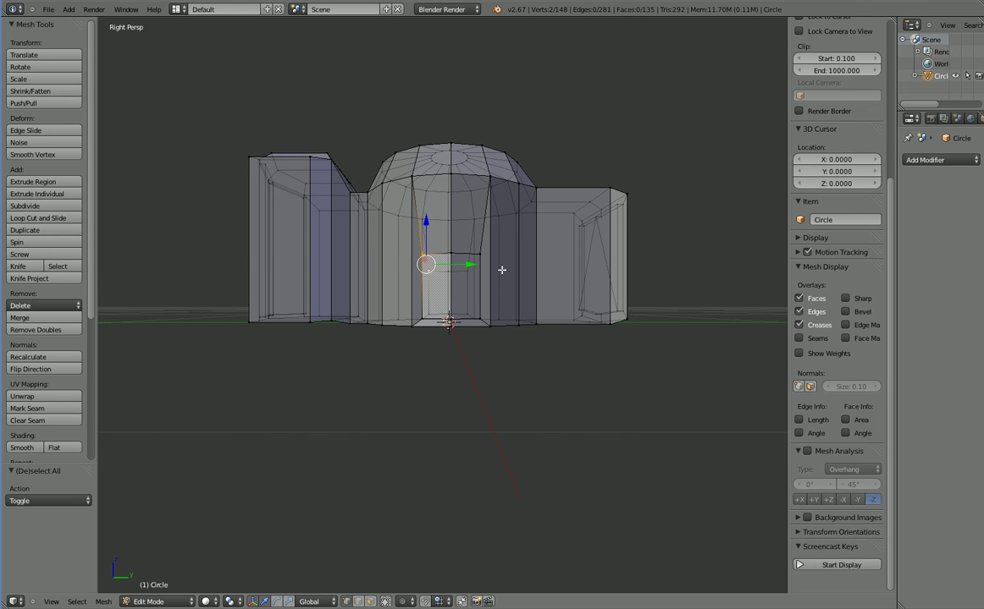
pyautogui.keyDown('shift'); pyautogui.rightClick(481, 257); pyautogui.keyUp('shift')
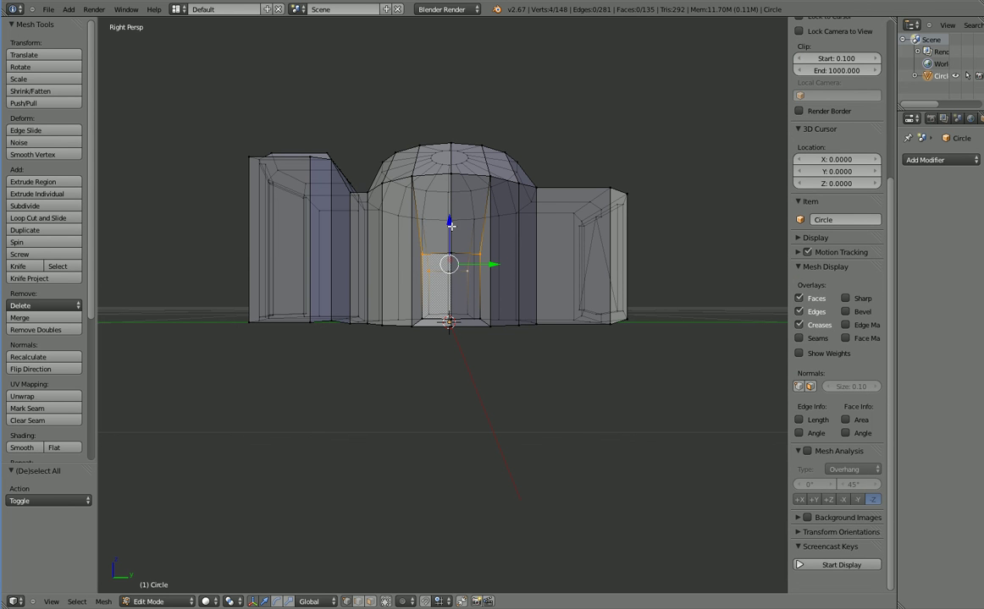
pyautogui.moveTo(451, 225); pyautogui.dragTo(451, 239)
# Try to raise the lower outer corners of the inset panels about 0.037 along Z, and undo the move
pyautogui.rightClick(429, 314)
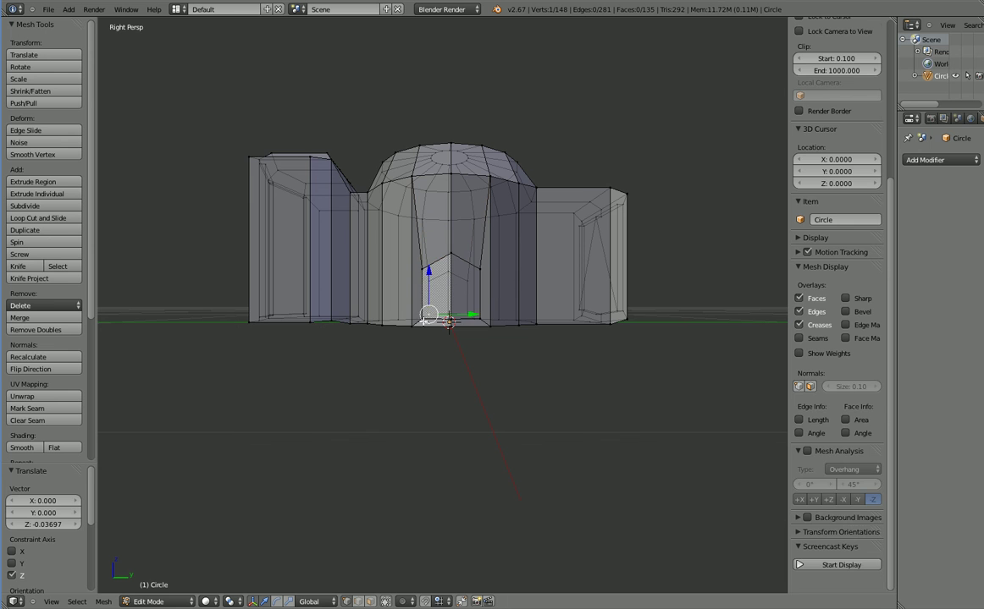
pyautogui.keyDown('shift'); pyautogui.rightClick(422, 320); pyautogui.keyUp('shift')
pyautogui.keyDown('shift'); pyautogui.rightClick(466, 315); pyautogui.keyUp('shift')
pyautogui.keyDown('shift'); pyautogui.rightClick(477, 326); pyautogui.keyUp('shift')
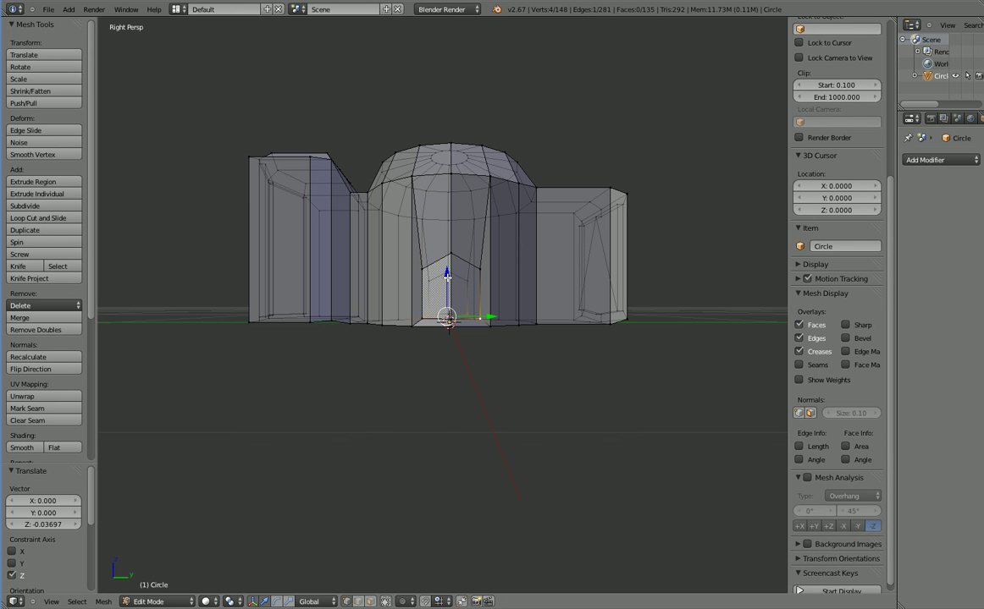
pyautogui.moveTo(447, 274); pyautogui.dragTo(449, 267)
pyautogui.moveTo(468, 407); pyautogui.dragTo(454, 437, button='middle')
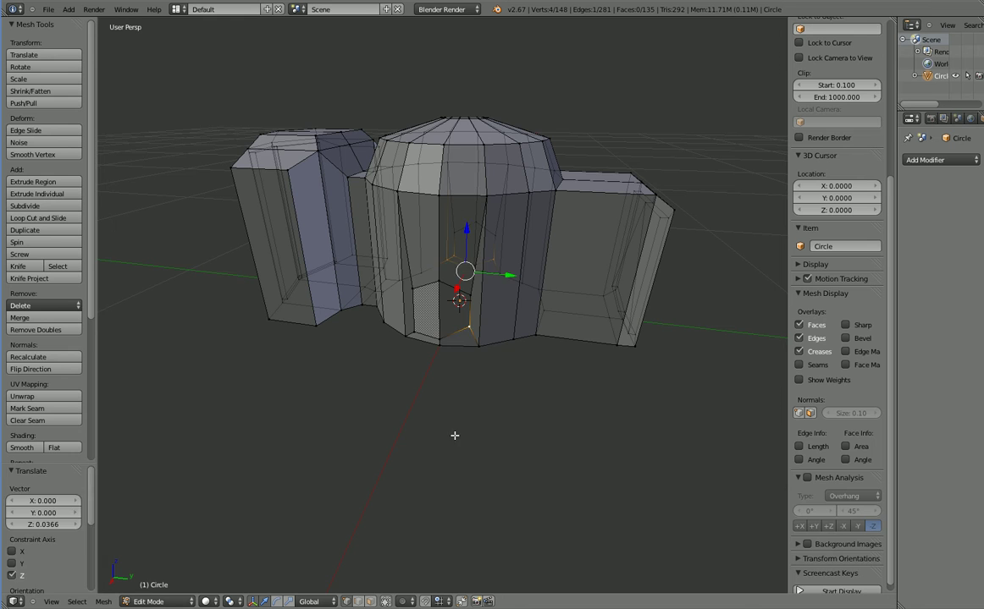
pyautogui.hotkey('ctrl', 'z')
# Select the four lower outer corners of both inset panels and raise them about 0.044 along Z, forming hexagonal outlines
pyautogui.scroll(2, 427, 429)
pyautogui.rightClick(459, 260)
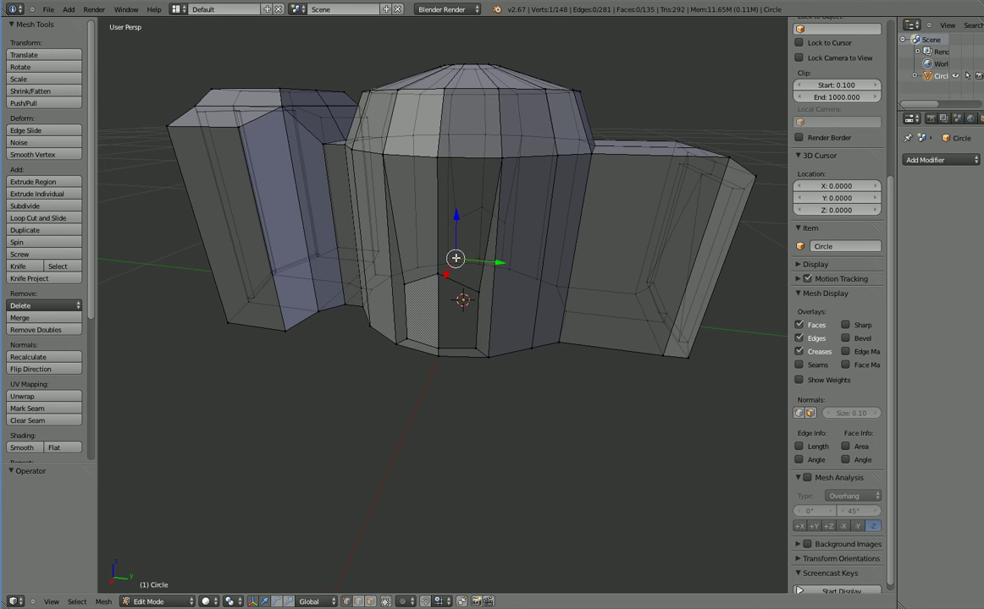
pyautogui.keyDown('shift'); pyautogui.rightClick(498, 262); pyautogui.keyUp('shift')
pyautogui.moveTo(435, 307); pyautogui.dragTo(420, 325, button='middle')
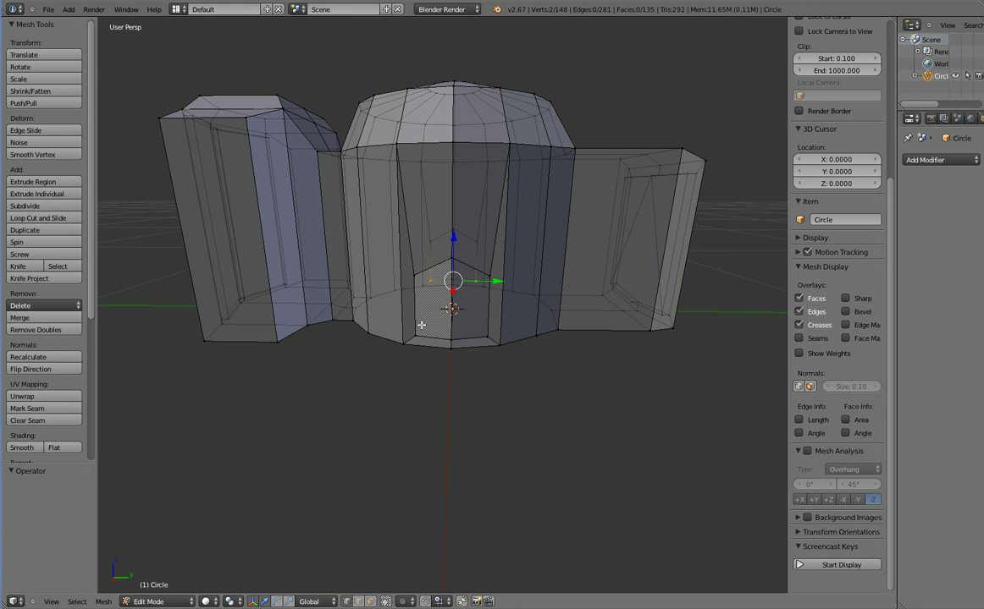
pyautogui.keyDown('shift'); pyautogui.rightClick(414, 335); pyautogui.keyUp('shift')
pyautogui.keyDown('shift'); pyautogui.rightClick(486, 336); pyautogui.keyUp('shift')
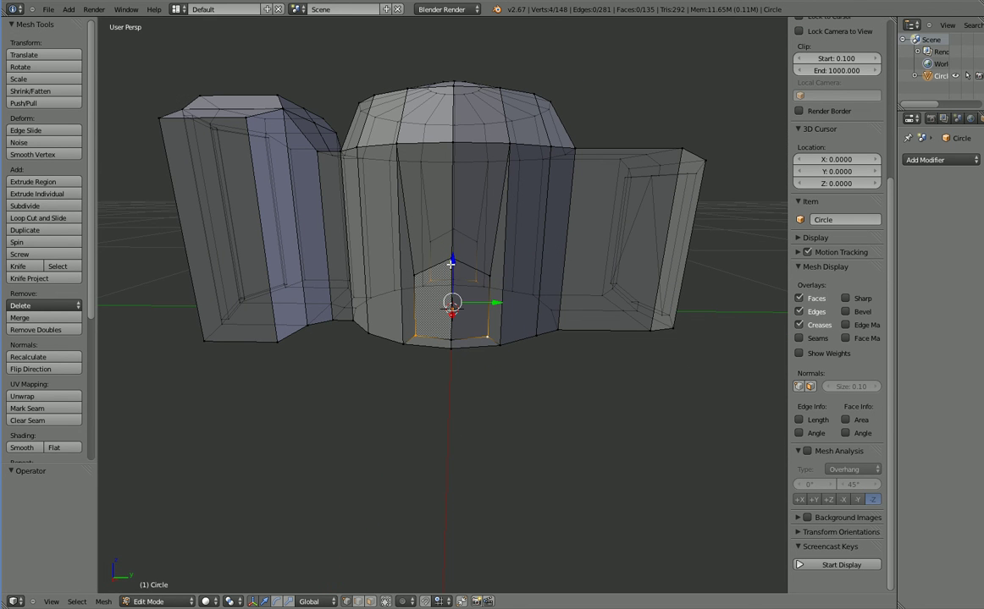
pyautogui.press('g')
pyautogui.press('z')
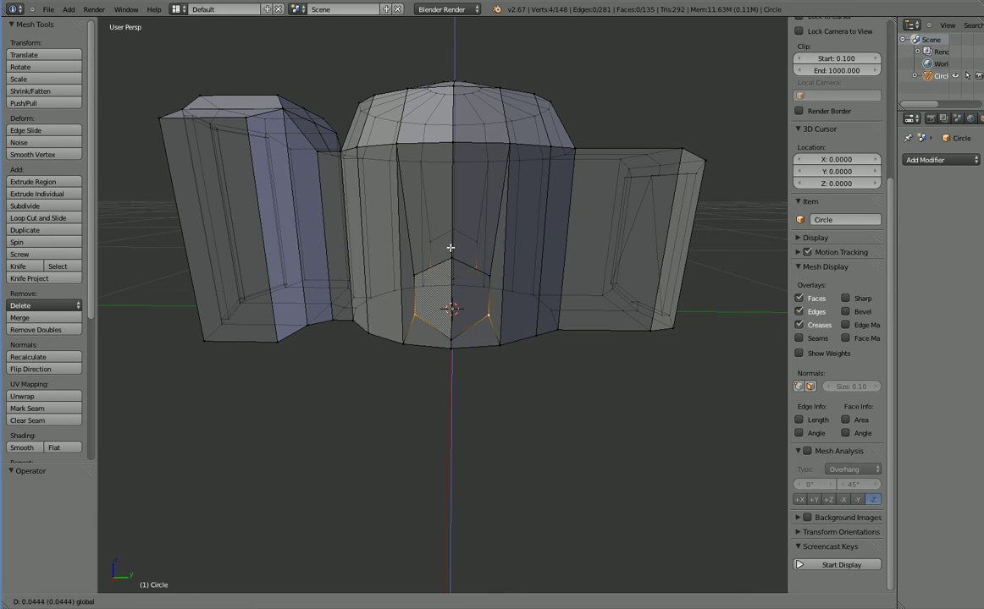
pyautogui.click(450, 247)
# Select all six vertices of one hexagonal panel on the cylinder and flatten it by scaling to 0 along X
pyautogui.moveTo(451, 247); pyautogui.dragTo(441, 404, button='middle')
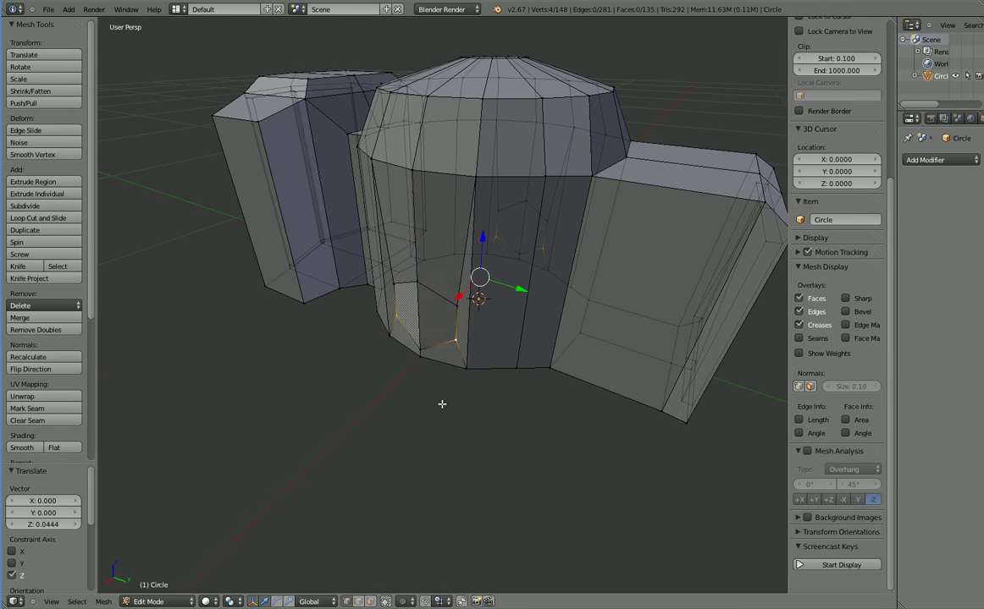
pyautogui.rightClick(419, 282)
pyautogui.keyDown('shift'); pyautogui.rightClick(457, 305); pyautogui.keyUp('shift')
pyautogui.keyDown('shift'); pyautogui.rightClick(455, 339); pyautogui.keyUp('shift')
pyautogui.keyDown('shift'); pyautogui.rightClick(420, 348); pyautogui.keyUp('shift')
pyautogui.keyDown('shift'); pyautogui.rightClick(397, 318); pyautogui.keyUp('shift')
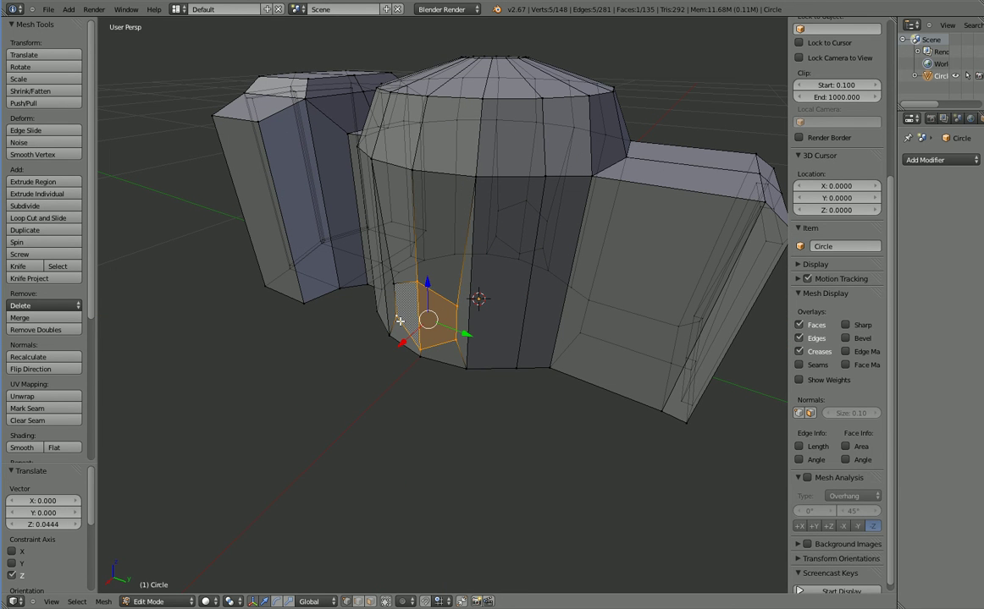
pyautogui.keyDown('shift'); pyautogui.rightClick(404, 316); pyautogui.keyUp('shift')
pyautogui.press('s')
pyautogui.press('x')
pyautogui.press('0')
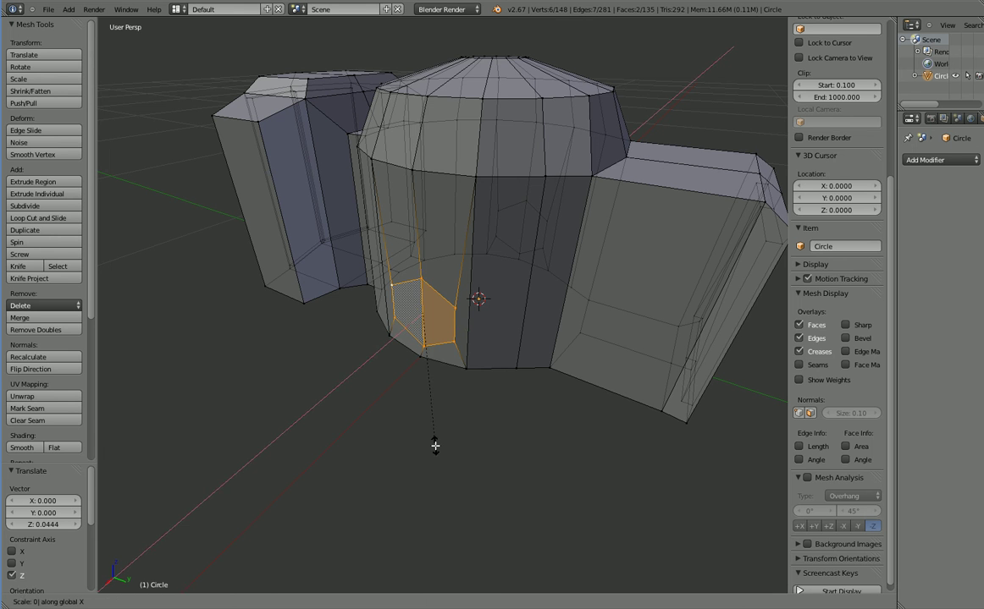
pyautogui.press('Return')
pyautogui.moveTo(435, 446); pyautogui.dragTo(447, 409, button='middle')
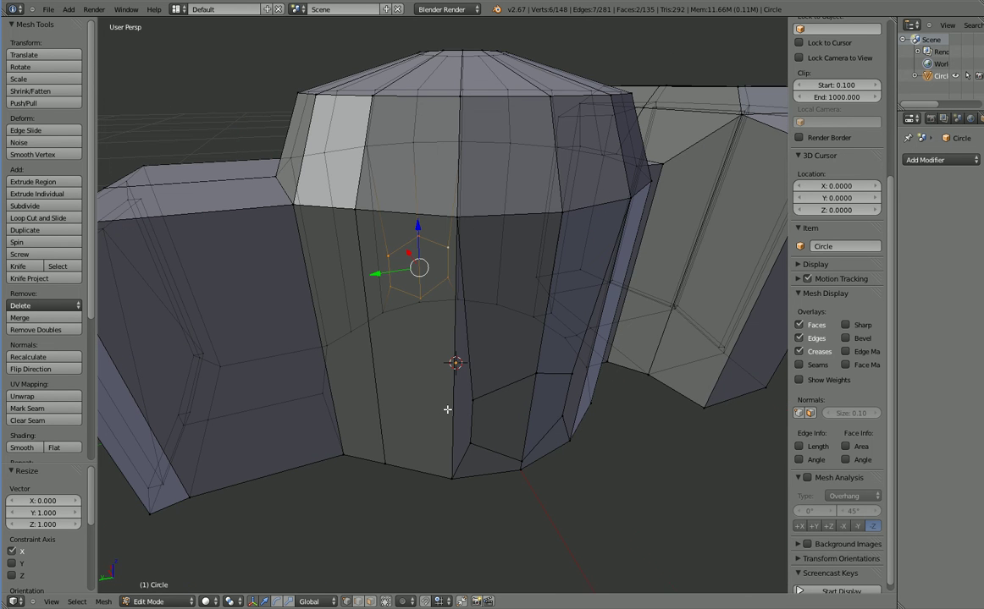
pyautogui.rightClick(465, 397)
pyautogui.moveTo(300, 454); pyautogui.dragTo(483, 450, button='middle')
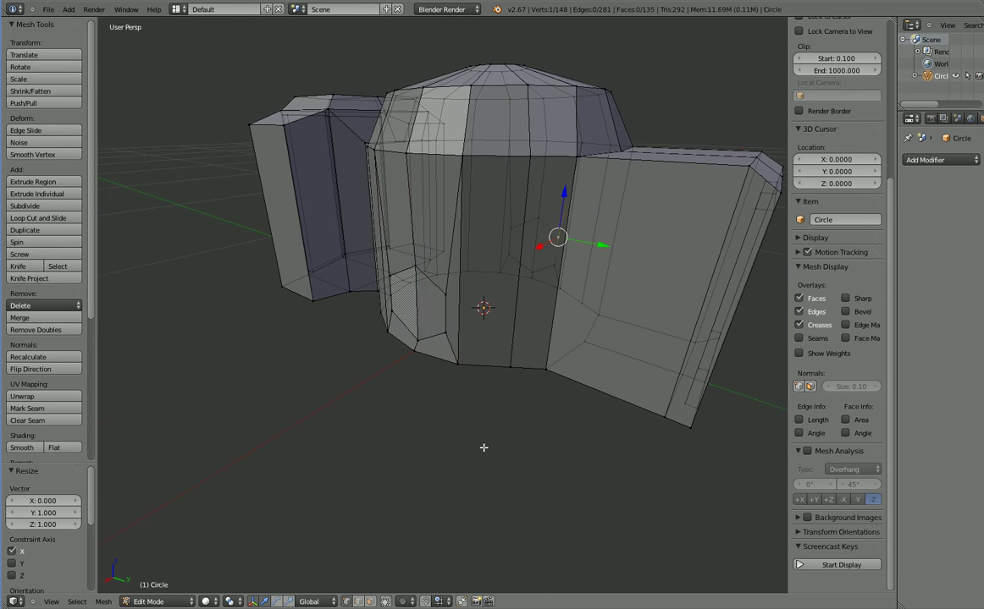
pyautogui.hotkey('ctrl', 'z')
# Try to extrude the flattened hexagonal panel in place, and undo the extrusion
pyautogui.moveTo(424, 440); pyautogui.dragTo(474, 419, button='middle')
pyautogui.press('e')
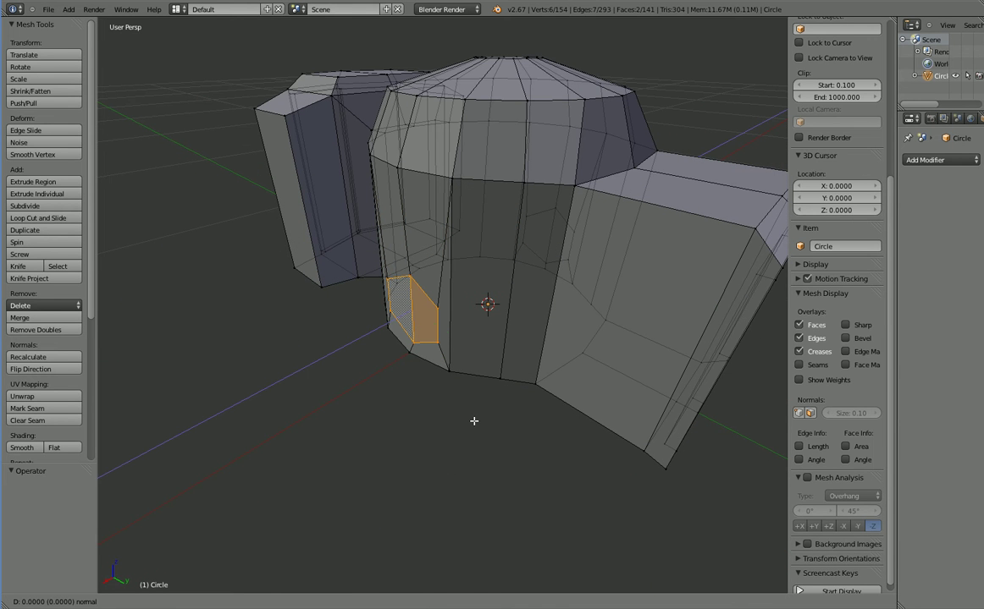
pyautogui.rightClick(474, 420)
pyautogui.hotkey('ctrl', 'z')
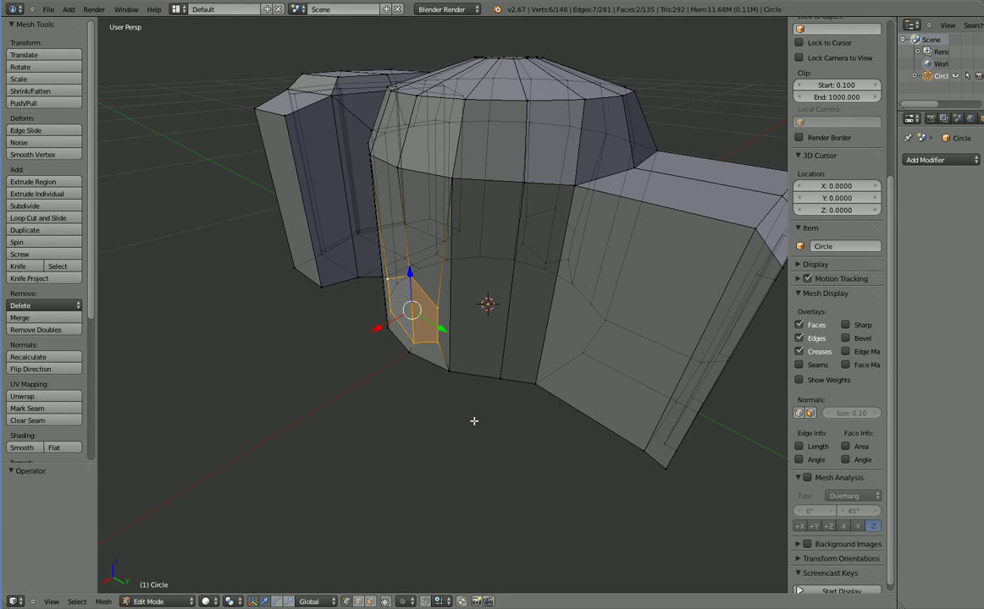
# Extrude the flattened hexagonal panel 0.1 outward from the cylinder, and extrude the opposite hexagonal panel outward by 0.1
pyautogui.write('e.1')
pyautogui.press('Return')
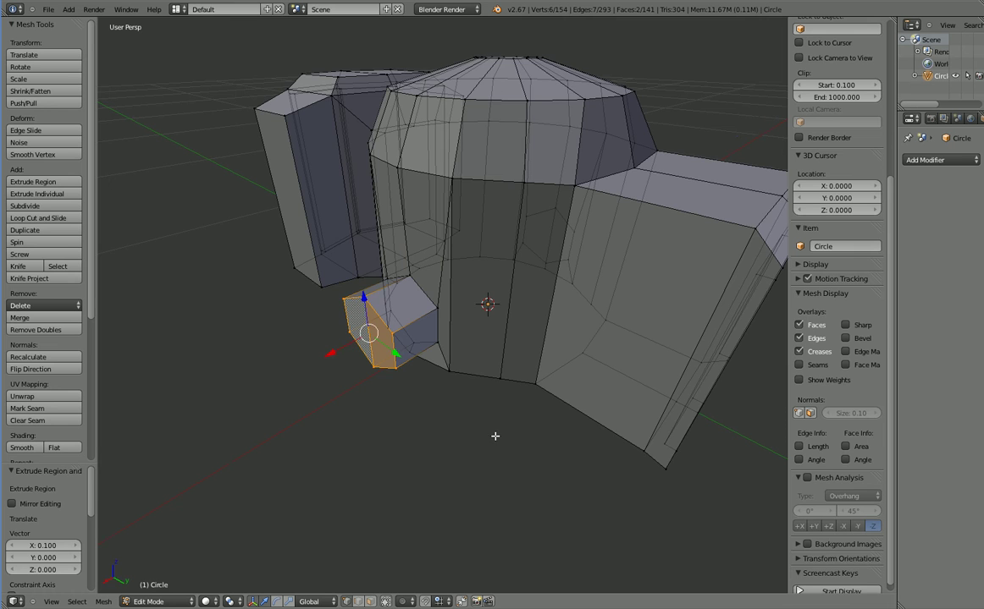
pyautogui.moveTo(484, 437); pyautogui.dragTo(280, 432, button='middle')
pyautogui.rightClick(491, 394)
pyautogui.keyDown('shift'); pyautogui.rightClick(495, 375); pyautogui.keyUp('shift')
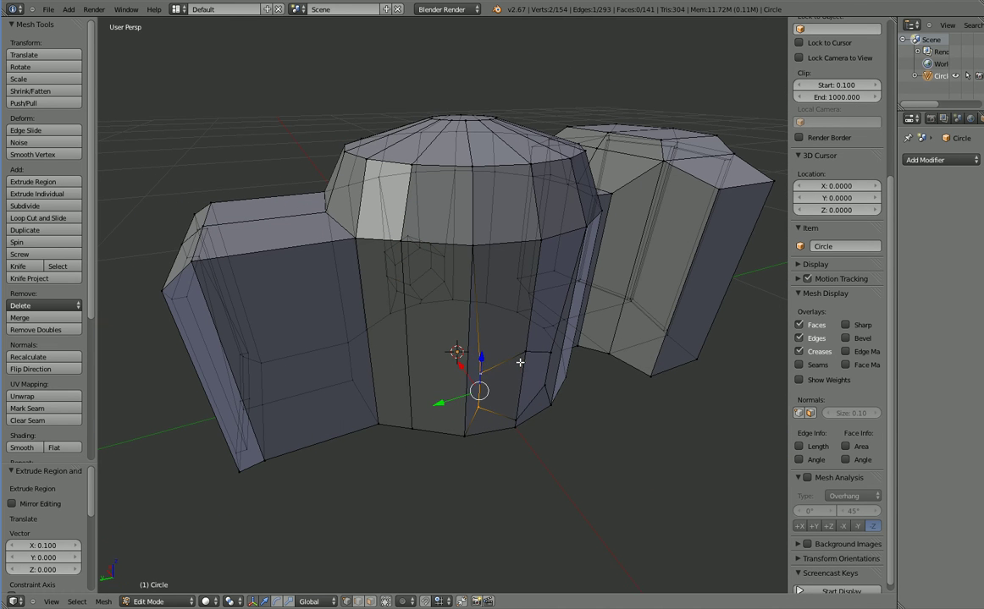
pyautogui.hotkey('ctrl', 'z')
pyautogui.write('e')
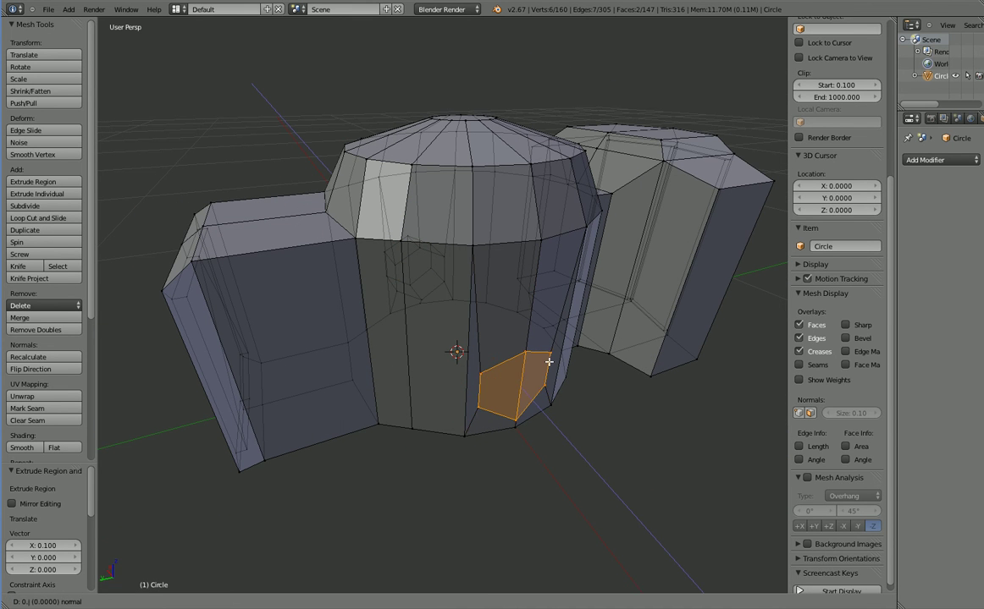
pyautogui.write('0.1')
pyautogui.press('Return')
# Select the six end vertices of one extruded hexagonal block and flatten them by scaling to 0 along X
pyautogui.moveTo(384, 282); pyautogui.dragTo(500, 415, button='middle')
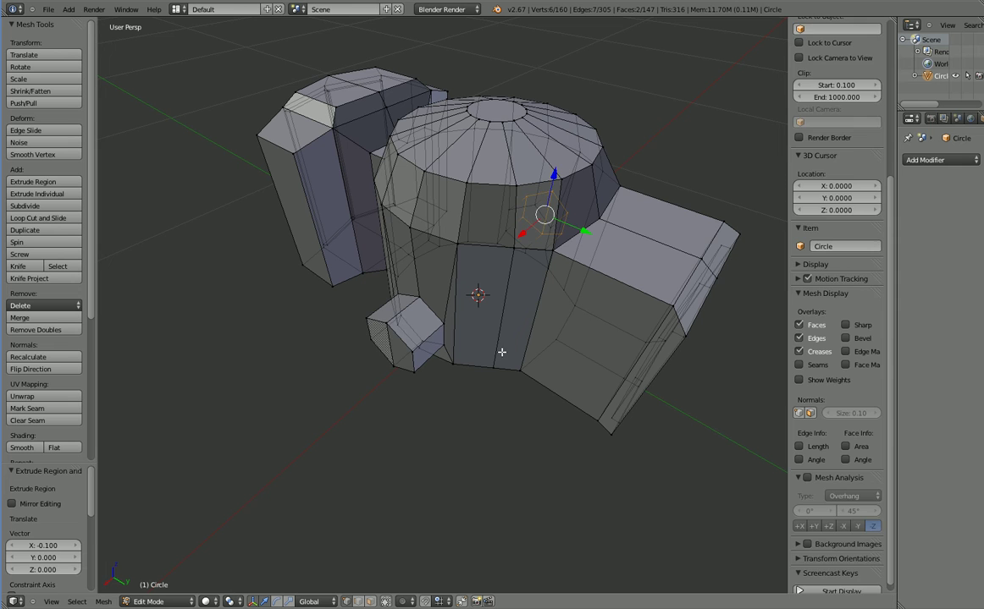
pyautogui.rightClick(369, 343)
pyautogui.keyDown('shift'); pyautogui.rightClick(371, 341); pyautogui.keyUp('shift')
pyautogui.keyDown('shift'); pyautogui.rightClick(392, 365); pyautogui.keyUp('shift')
pyautogui.keyDown('shift'); pyautogui.rightClick(411, 370); pyautogui.keyUp('shift')
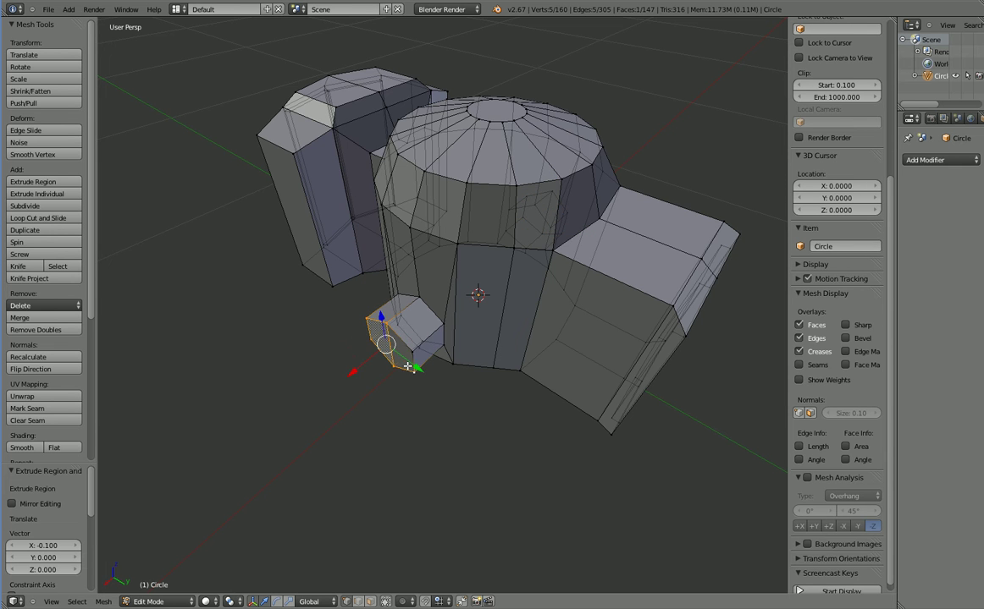
pyautogui.keyDown('shift'); pyautogui.rightClick(411, 354); pyautogui.keyUp('shift')
pyautogui.moveTo(560, 408); pyautogui.dragTo(632, 400, button='middle')
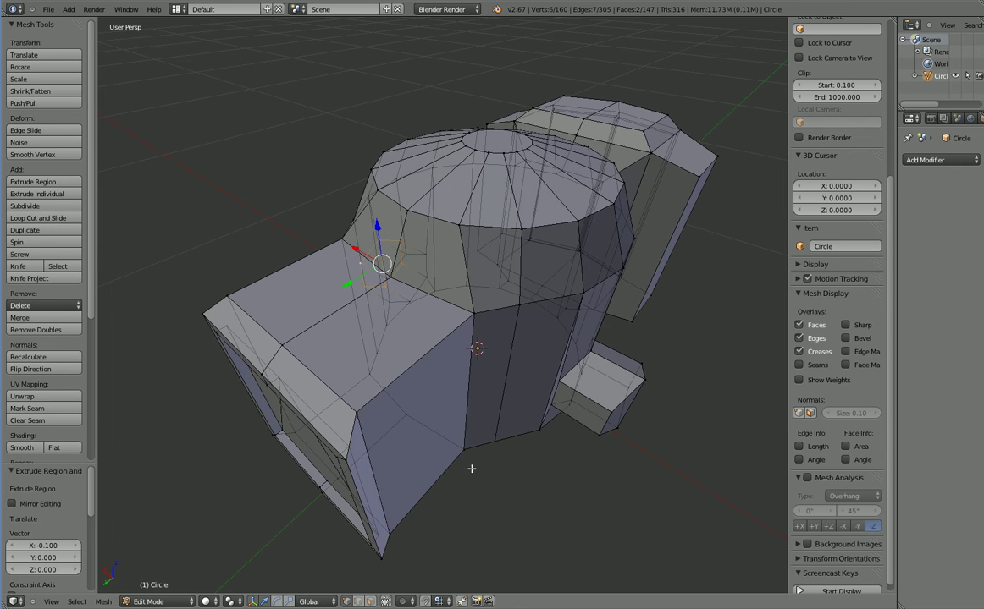
pyautogui.press('s')
pyautogui.press('x')
pyautogui.press('0')
pyautogui.press('Return')
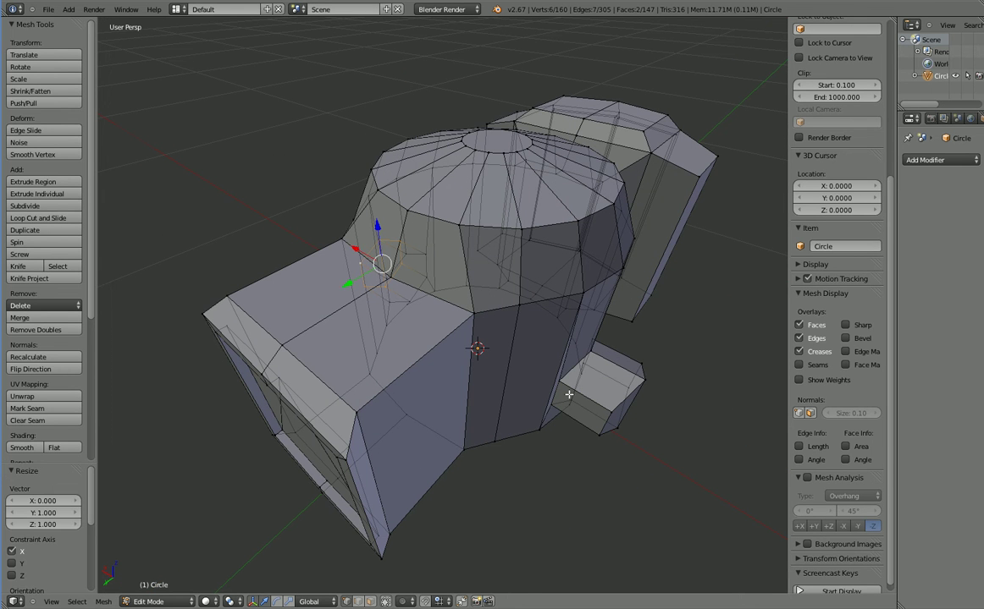
# Select the six end vertices of the other hexagonal block and flatten them to 0 along X
pyautogui.rightClick(608, 412)
pyautogui.keyDown('shift'); pyautogui.rightClick(600, 434); pyautogui.keyUp('shift')
pyautogui.keyDown('shift'); pyautogui.rightClick(616, 428); pyautogui.keyUp('shift')
pyautogui.keyDown('shift'); pyautogui.rightClick(635, 389); pyautogui.keyUp('shift')
pyautogui.keyDown('shift'); pyautogui.rightClick(638, 369); pyautogui.keyUp('shift')
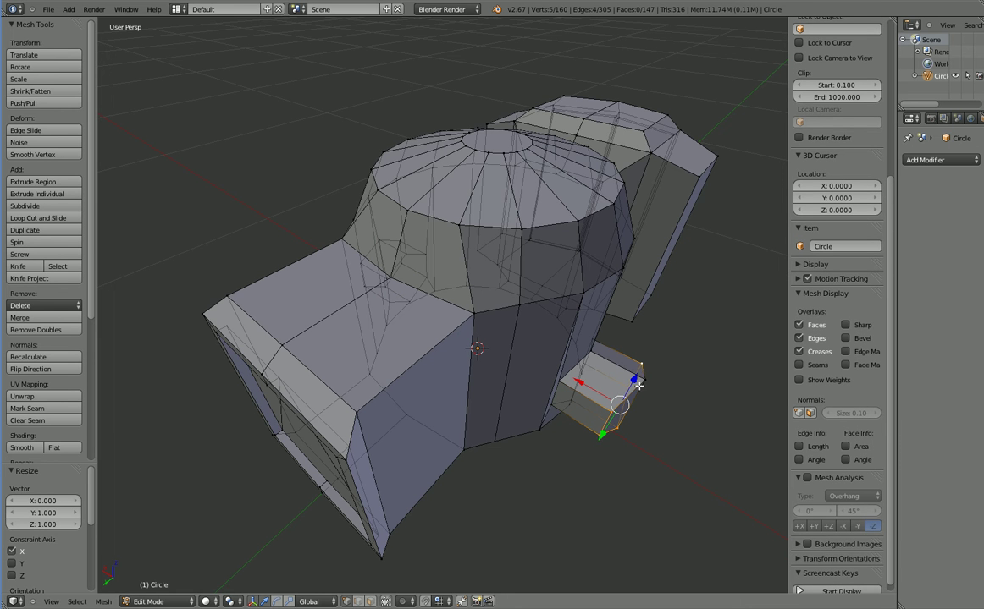
pyautogui.keyDown('shift'); pyautogui.rightClick(634, 450); pyautogui.keyUp('shift')
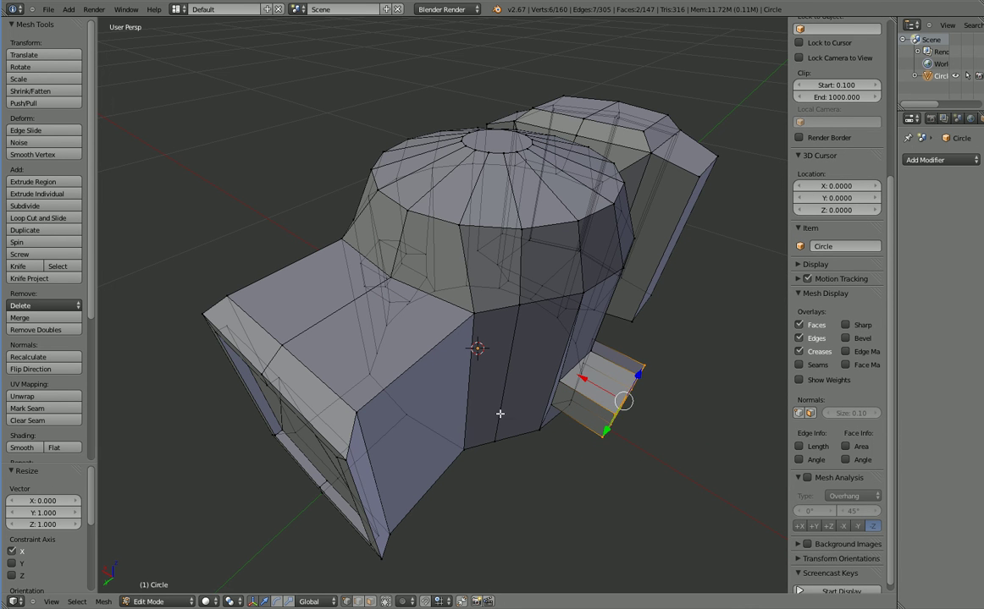
# Select the end faces of both hexagonal blocks and scale them to about 0.853 along X, shortening the blocks
pyautogui.moveTo(500, 414); pyautogui.dragTo(700, 457, button='middle')
pyautogui.keyDown('shift'); pyautogui.rightClick(463, 344); pyautogui.keyUp('shift')
pyautogui.keyDown('shift'); pyautogui.rightClick(461, 361); pyautogui.keyUp('shift')
pyautogui.keyDown('shift'); pyautogui.rightClick(428, 332); pyautogui.keyUp('shift')
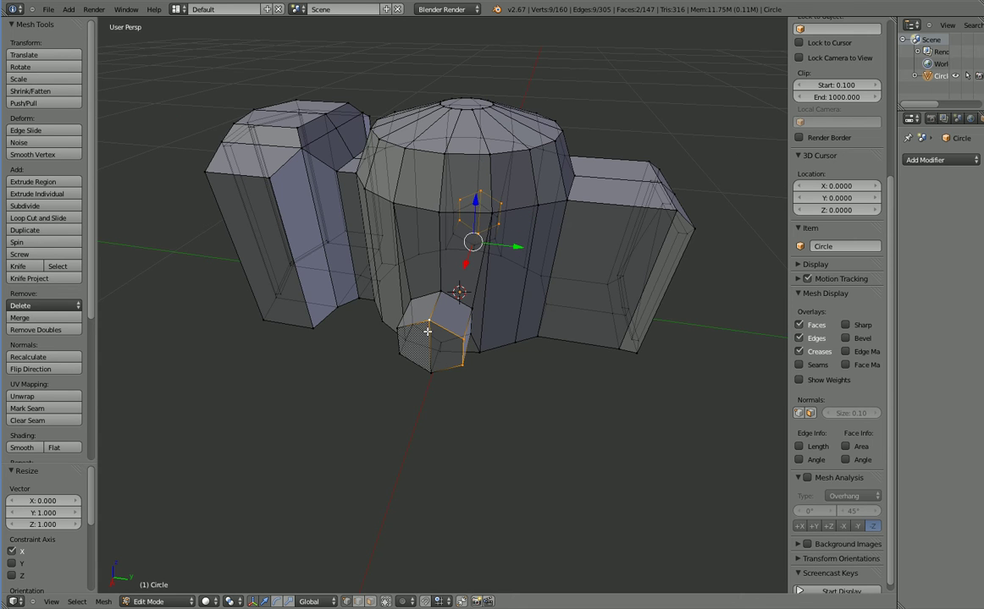
pyautogui.keyDown('shift'); pyautogui.rightClick(403, 335); pyautogui.keyUp('shift')
pyautogui.keyDown('shift'); pyautogui.rightClick(410, 357); pyautogui.keyUp('shift')
pyautogui.keyDown('shift'); pyautogui.rightClick(429, 372); pyautogui.keyUp('shift')
pyautogui.moveTo(499, 436)
pyautogui.mouseDown(button='middle')
pyautogui.moveTo(419, 422)
pyautogui.moveTo(499, 449)
pyautogui.mouseUp(button='middle')
pyautogui.press('s')
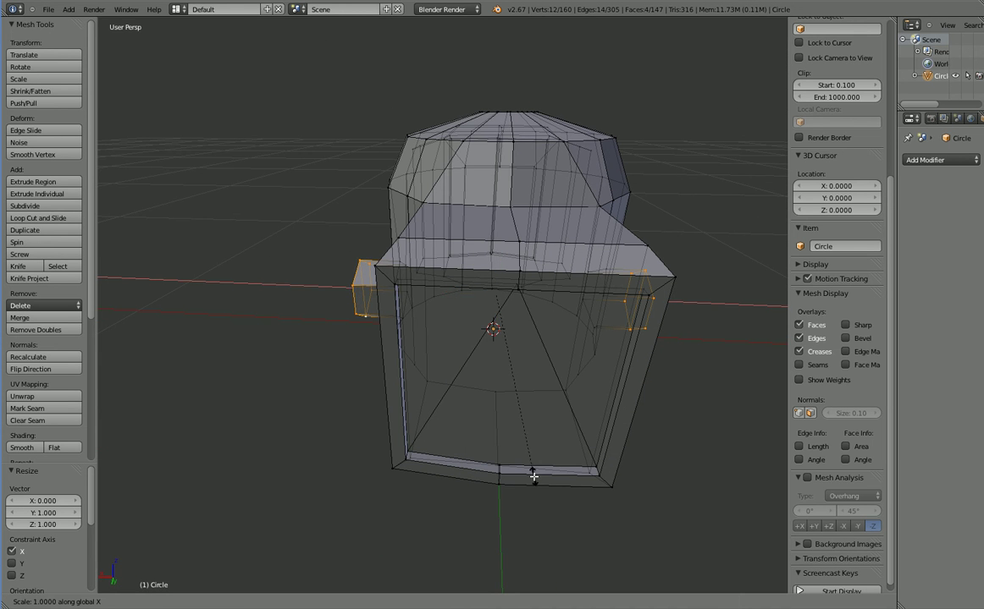
pyautogui.click(529, 454)
# Add one centred loop cut around each of the two hexagonal side blocks
pyautogui.moveTo(595, 483); pyautogui.dragTo(558, 510, button='middle')
pyautogui.hotkey('ctrl', 'r')
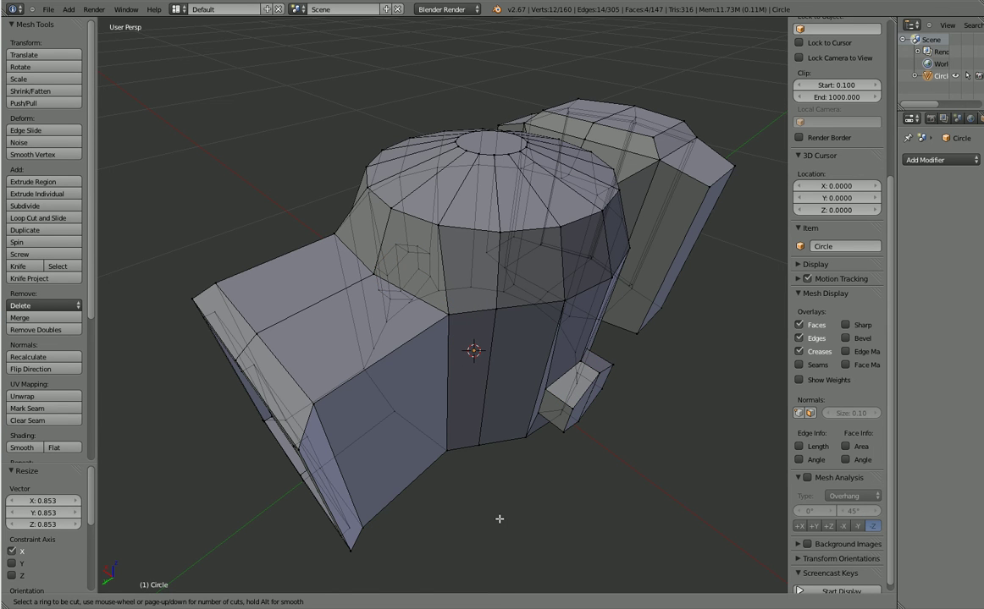
pyautogui.moveTo(501, 581); pyautogui.dragTo(539, 384, button='middle')
pyautogui.click(557, 391)
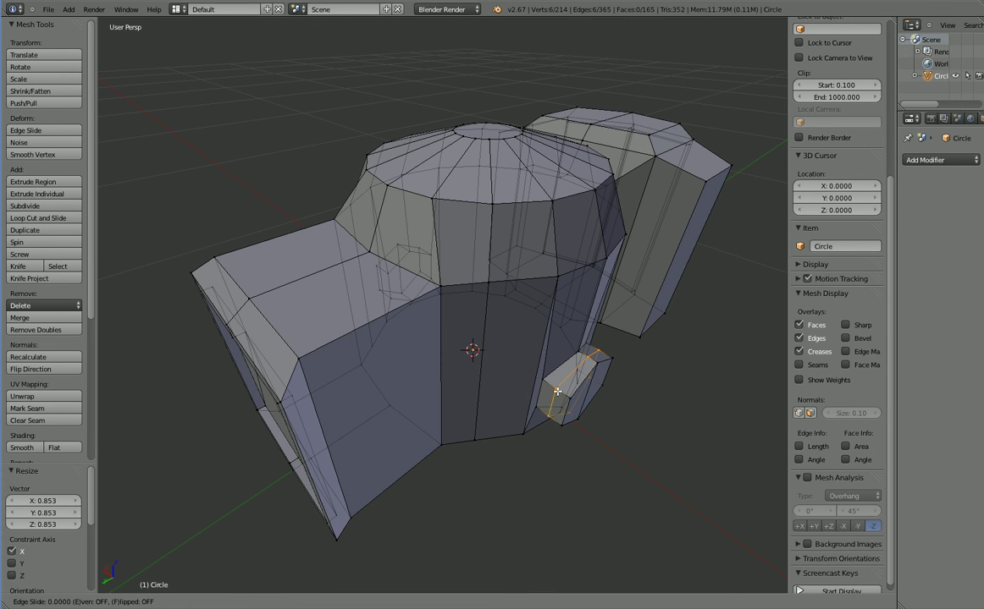
pyautogui.rightClick(557, 391)
pyautogui.moveTo(400, 451); pyautogui.dragTo(366, 349, button='middle')
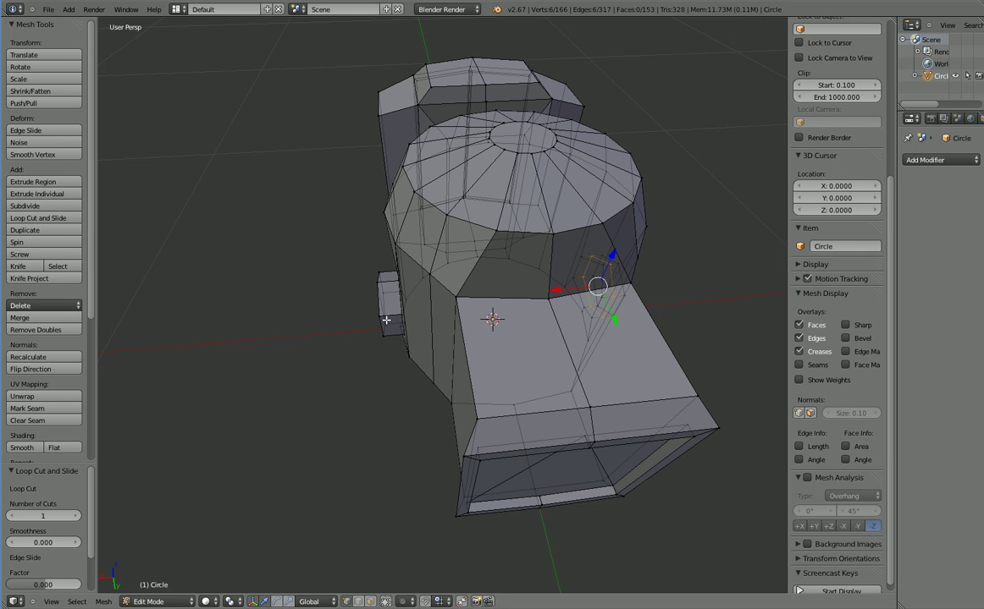
pyautogui.press('a')
pyautogui.hotkey('ctrl', 'r')
pyautogui.click(387, 320)
pyautogui.rightClick(387, 319)
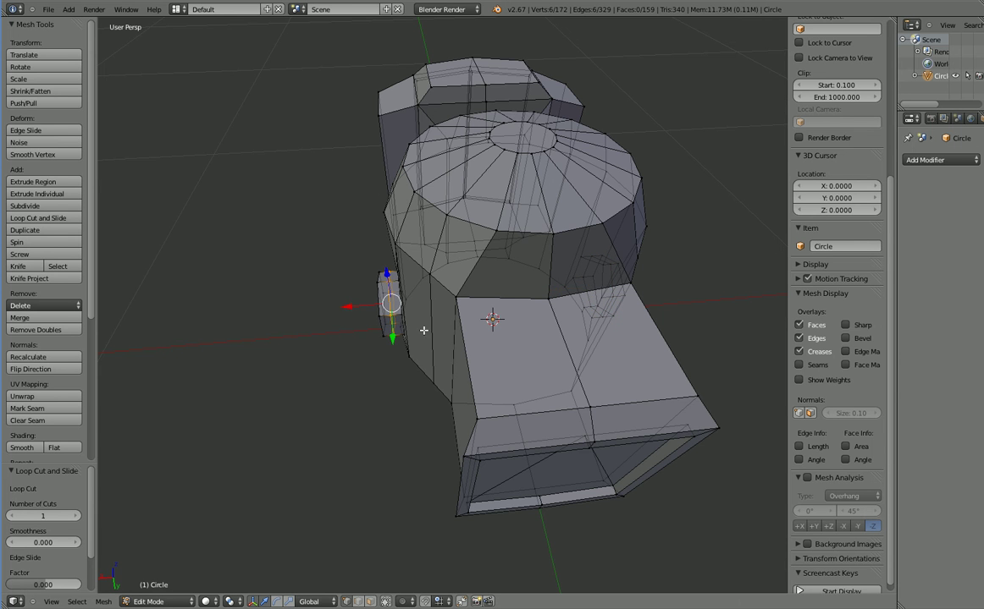
# Select the new edge loops on both hexagonal blocks and scale them up uniformly to about 1.056
pyautogui.moveTo(604, 382); pyautogui.dragTo(486, 390, button='middle')
pyautogui.keyDown('alt'); pyautogui.keyDown('shift'); pyautogui.rightClick(588, 384); pyautogui.keyUp('shift'); pyautogui.keyUp('alt')
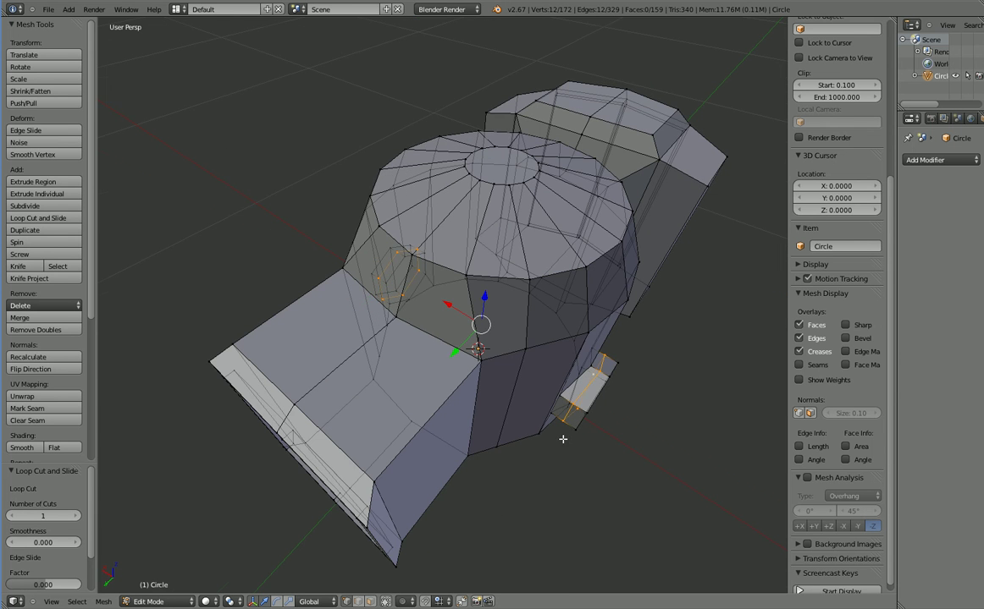
pyautogui.moveTo(562, 439); pyautogui.dragTo(569, 416, button='middle')
pyautogui.press('s')
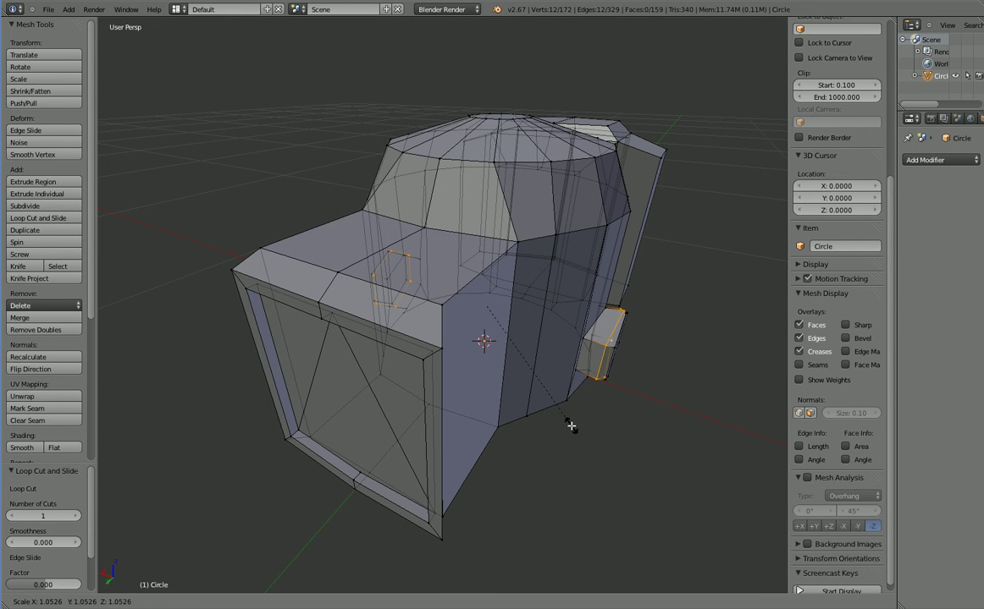
pyautogui.click(572, 426)
# Scale the selected loops to about 0.918 along X and readjust their uniform scale
pyautogui.moveTo(602, 453); pyautogui.dragTo(595, 478, button='middle')
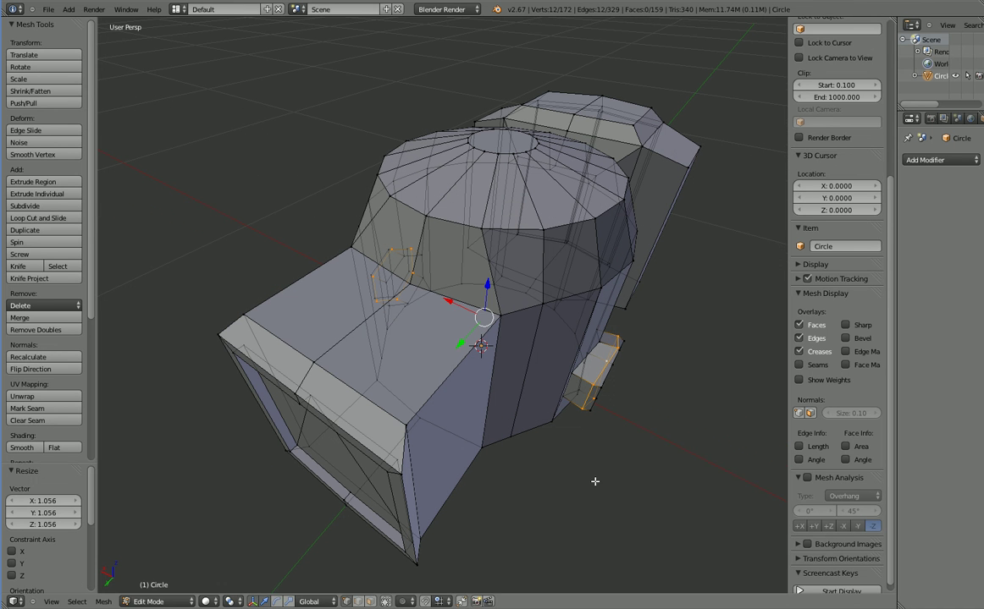
pyautogui.press('s')
pyautogui.press('x')
pyautogui.click(579, 472)
pyautogui.press('s')
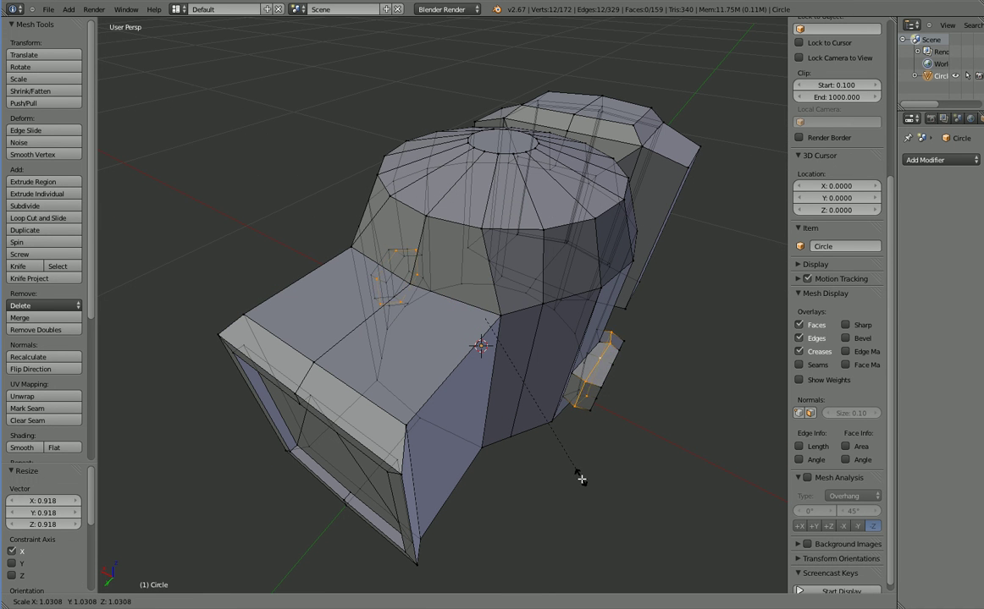
pyautogui.click(527, 435)
# Switch to Object Mode and inspect the shaded model from several sides and from above
pyautogui.moveTo(527, 435); pyautogui.dragTo(674, 457, button='middle')
pyautogui.press('Tab')
pyautogui.moveTo(435, 477); pyautogui.dragTo(457, 498, button='middle')
pyautogui.moveTo(446, 412); pyautogui.dragTo(508, 407, button='middle')
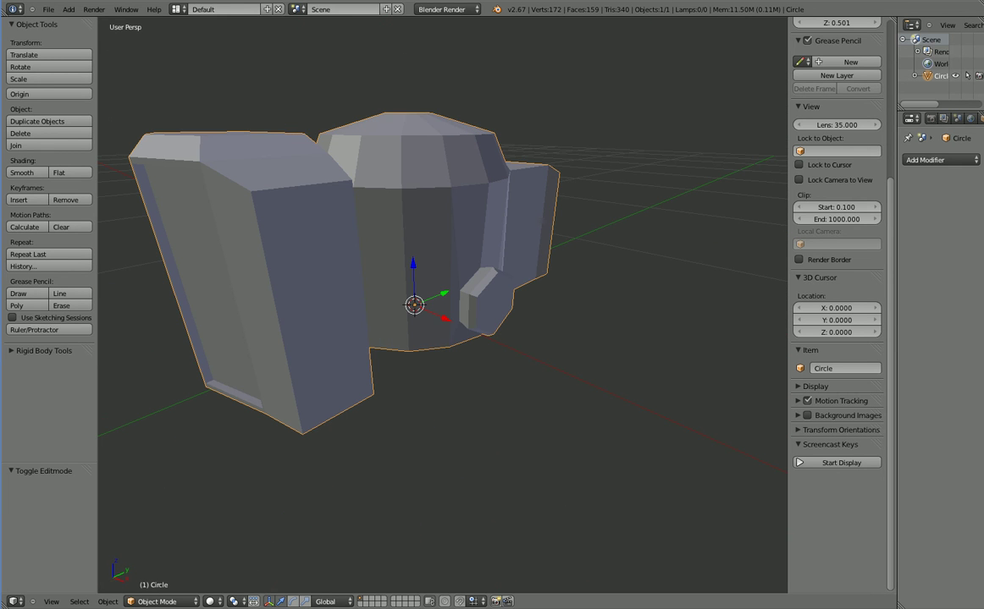
pyautogui.moveTo(285, 358); pyautogui.dragTo(354, 396, button='middle')
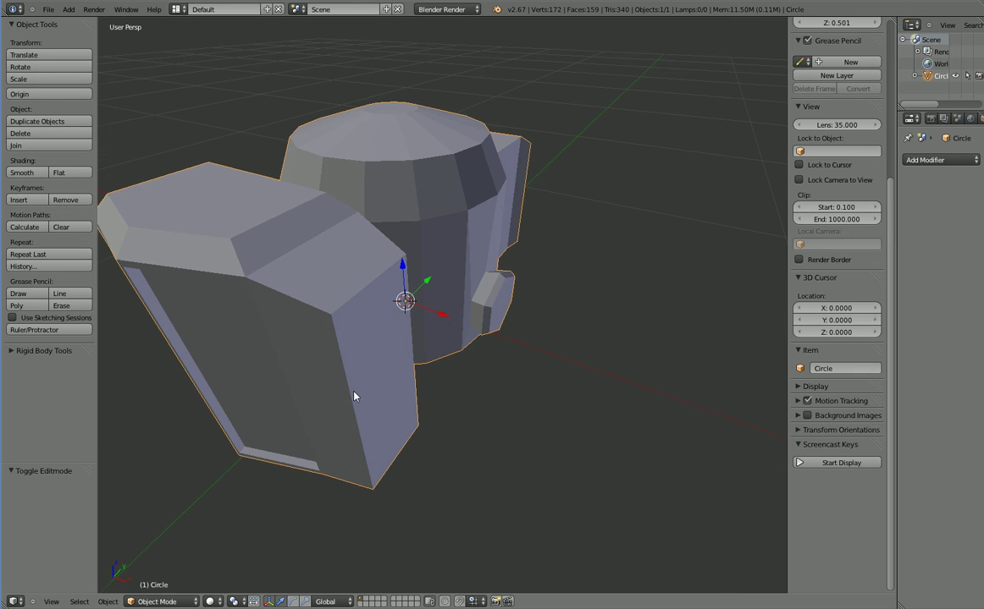
pyautogui.moveTo(155, 307); pyautogui.dragTo(275, 366, button='middle')
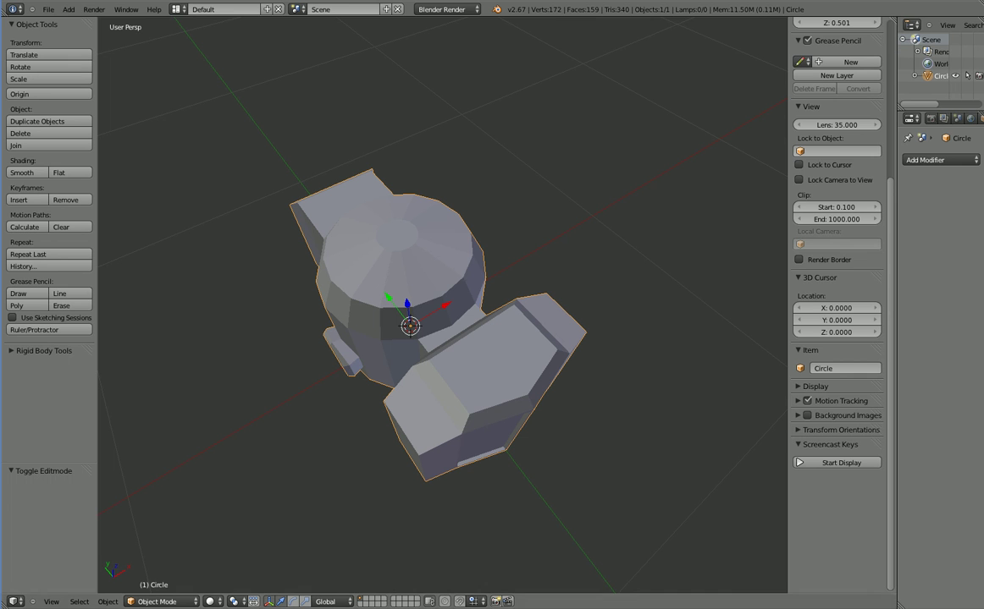
# Split the 3D view into two side-by-side areas, make the new one a UV/Image Editor, and hide the 3D view's properties
pyautogui.moveTo(885, 18); pyautogui.dragTo(508, 39)
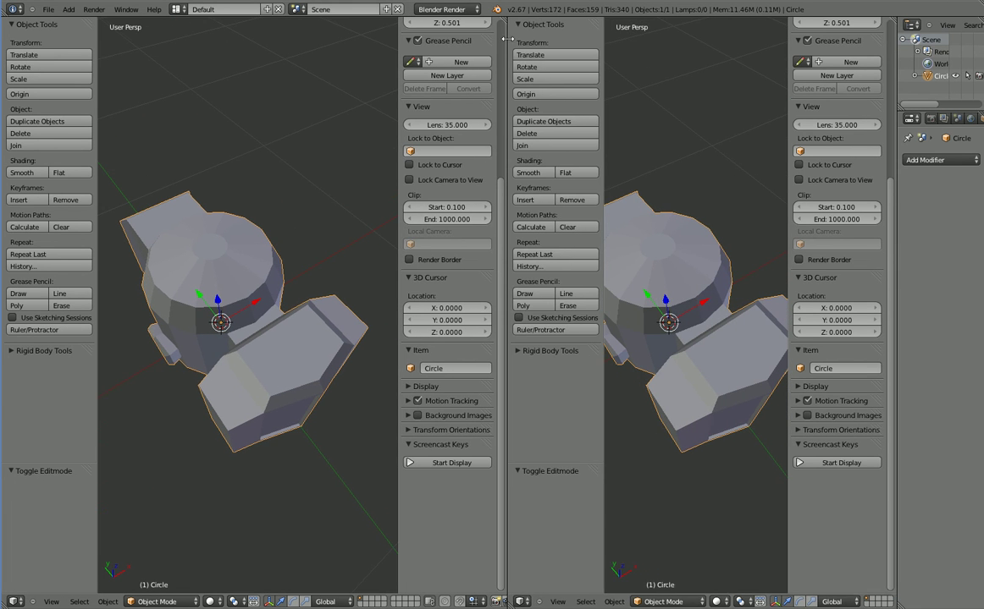
pyautogui.click(523, 602)
pyautogui.click(535, 524)
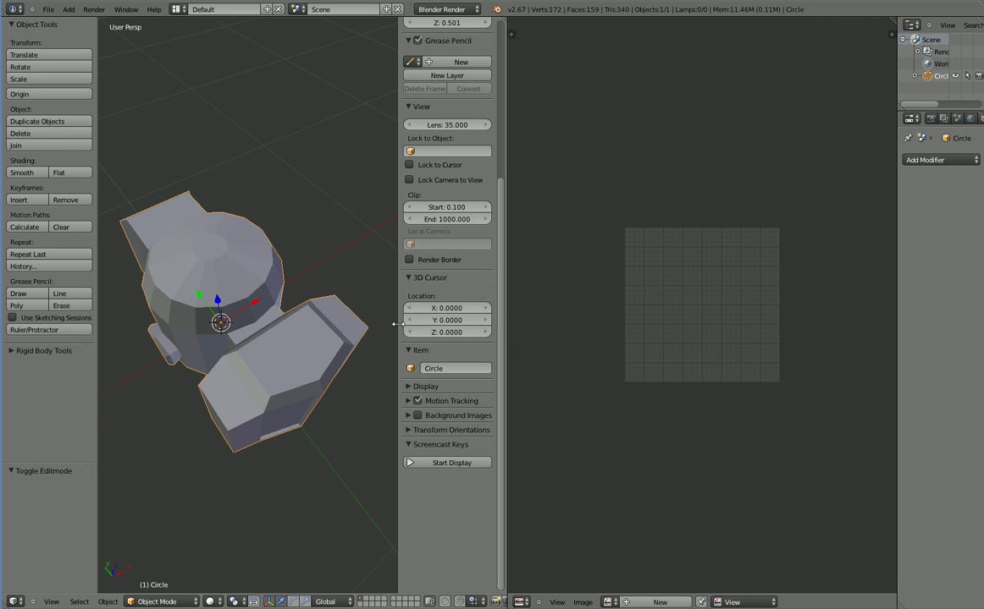
pyautogui.press('n')
# Return to Edit Mode, select the whole mesh, and set the 3D view to the orthographic right view
pyautogui.moveTo(384, 448); pyautogui.dragTo(467, 429, button='middle')
pyautogui.press('Tab')
pyautogui.moveTo(285, 362); pyautogui.dragTo(298, 406, button='middle')
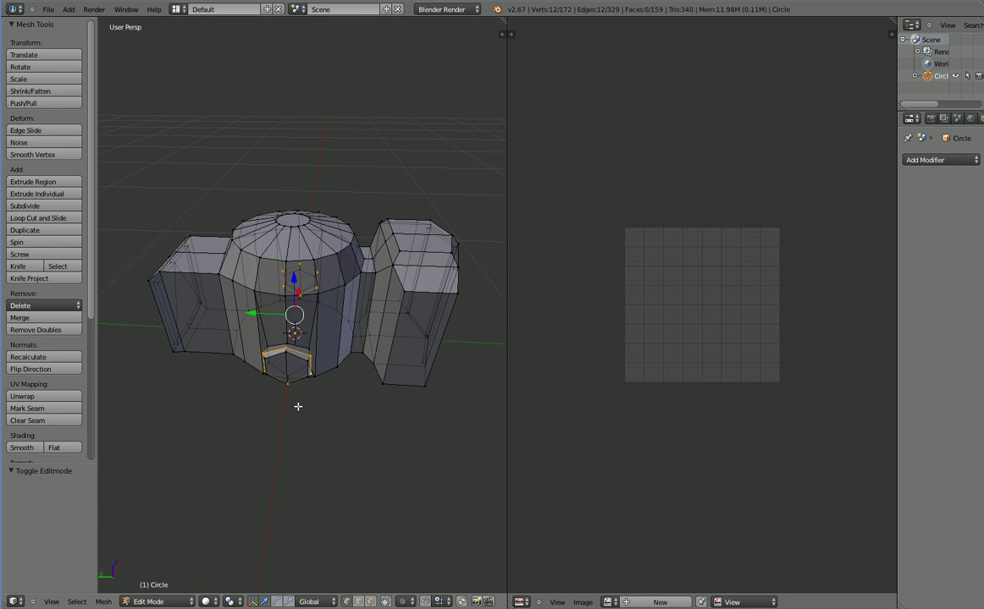
pyautogui.press('a')
pyautogui.press('KP_1')
pyautogui.press('KP_3')
pyautogui.press('KP_5')
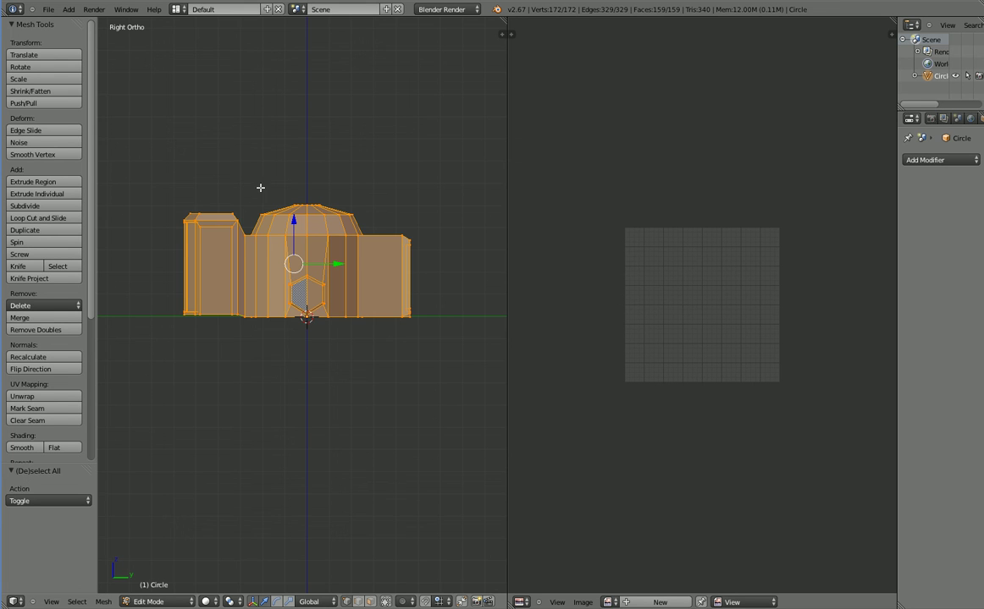
pyautogui.moveTo(260, 187); pyautogui.dragTo(225, 190, button='middle')
pyautogui.press('KP_3')
# Turn on the Screencast Keys display and hide the 3D view's properties again
pyautogui.click(502, 34)
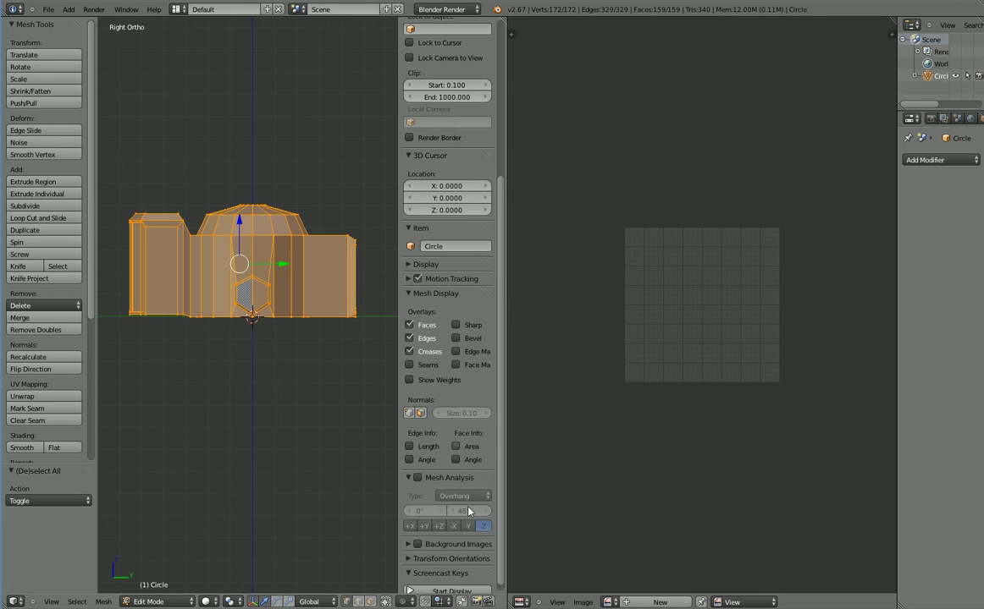
pyautogui.scroll(-1, 468, 511)
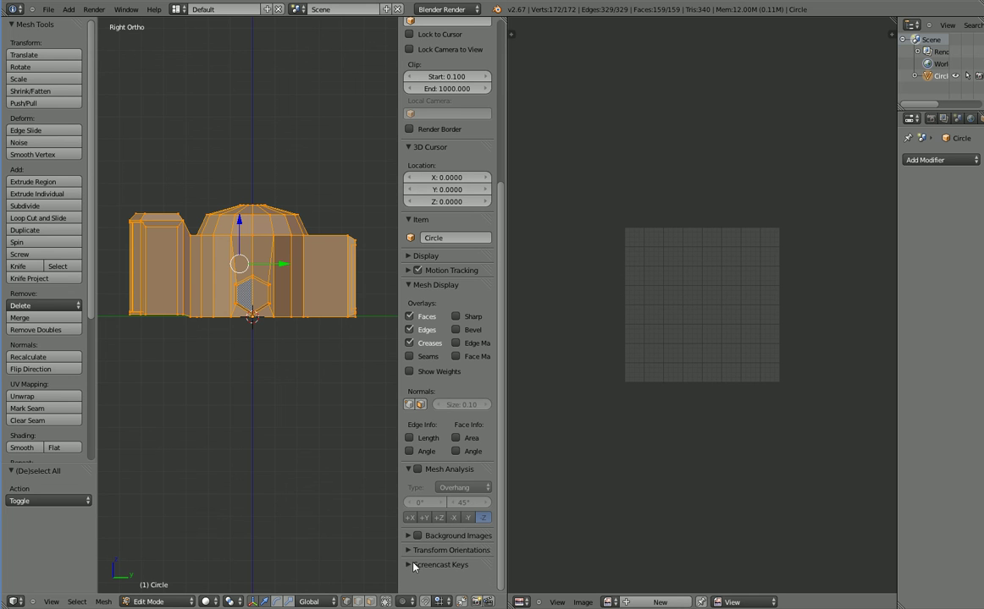
pyautogui.click(419, 583)
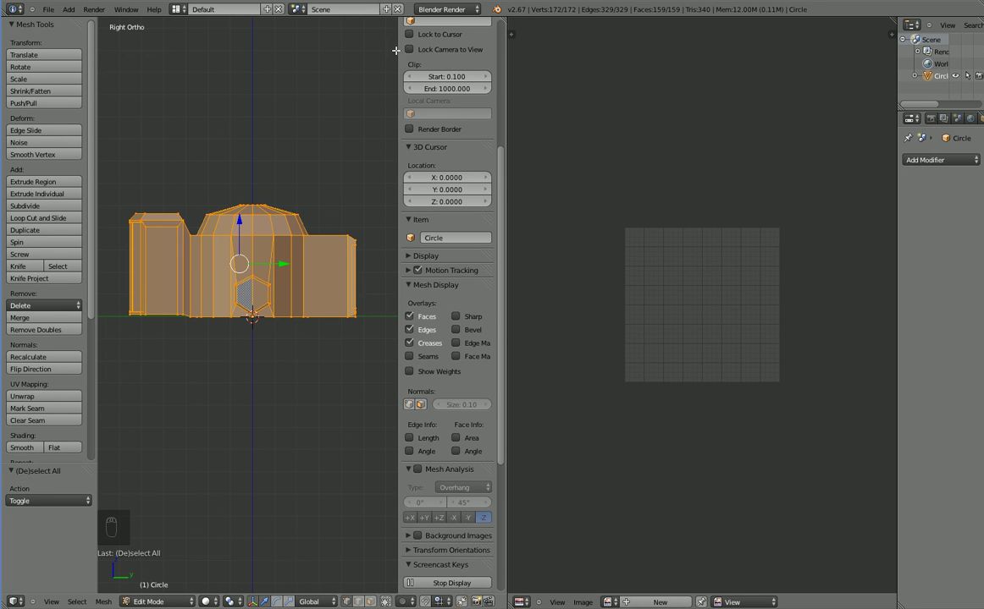
pyautogui.moveTo(396, 49); pyautogui.dragTo(411, 121)
# Select only the taller beveled block in the right view and lower it about 0.011 along Z to the ground line
pyautogui.press('a')
pyautogui.press('b')
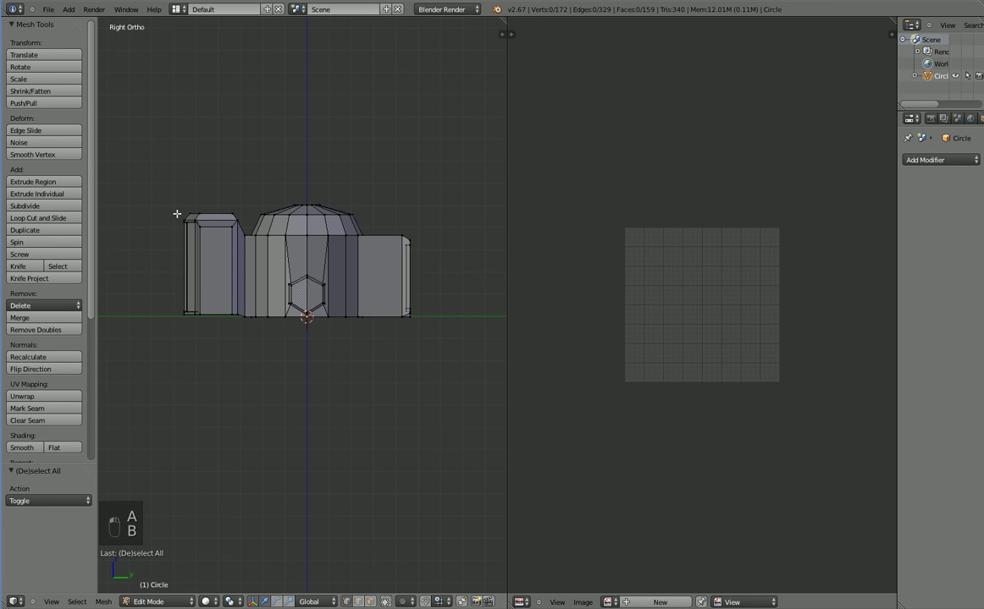
pyautogui.moveTo(167, 192); pyautogui.dragTo(241, 336)
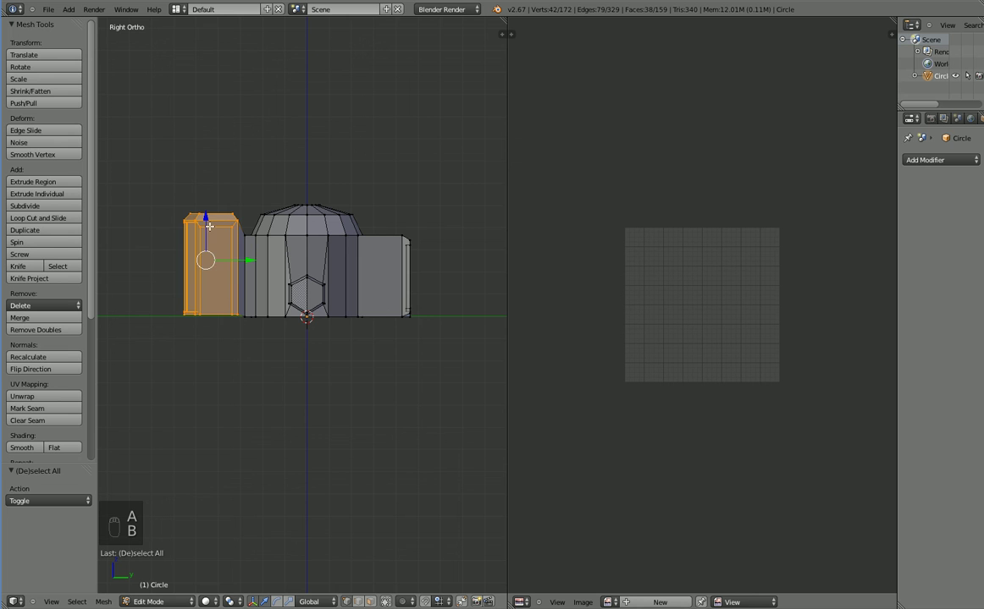
pyautogui.moveTo(208, 219); pyautogui.dragTo(210, 223)
pyautogui.moveTo(314, 384); pyautogui.dragTo(329, 428, button='middle')
pyautogui.press('KP_3')
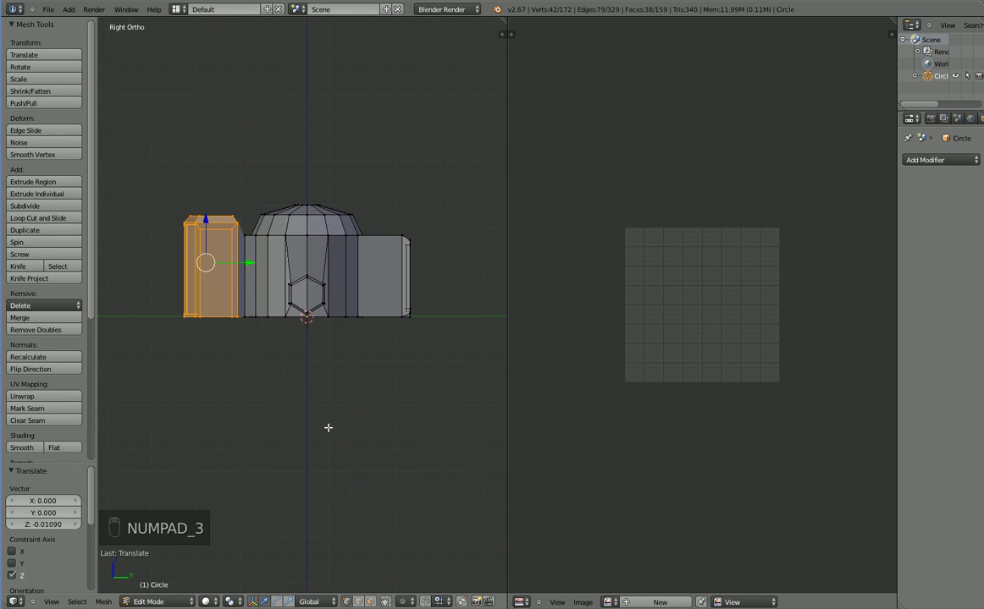
# Select the entire mesh and UV-unwrap it with Project From View from the right orthographic view
pyautogui.press('a')
pyautogui.press('a')
pyautogui.press('a')
pyautogui.press('a')
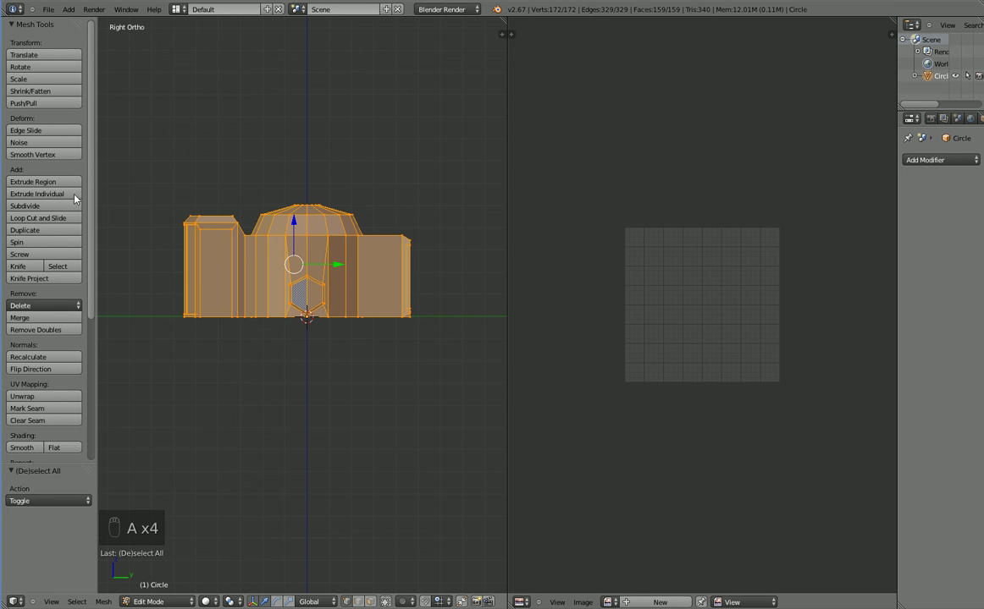
pyautogui.click(58, 396)
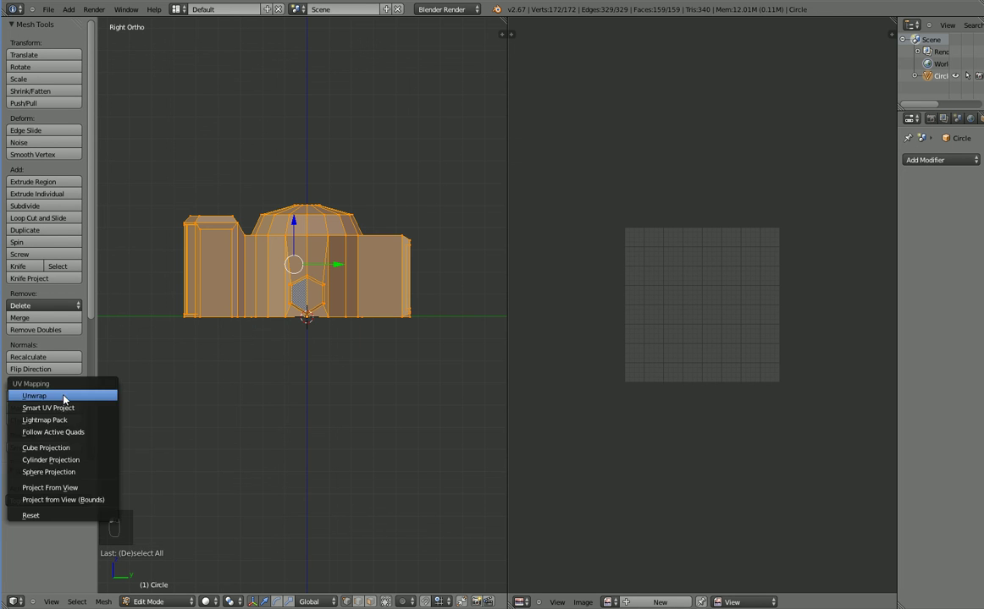
pyautogui.click(71, 489)
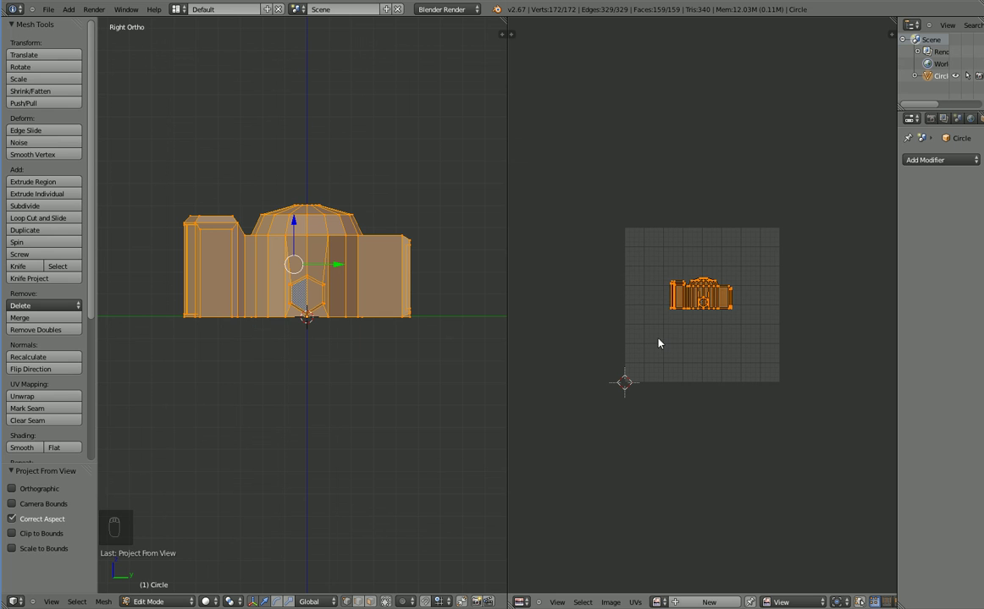
# Scale the projected UV layout up by about 2.195 and 1.111, and position it across the upper half of the UV grid
pyautogui.press('s')
pyautogui.click(727, 334)
pyautogui.press('g')
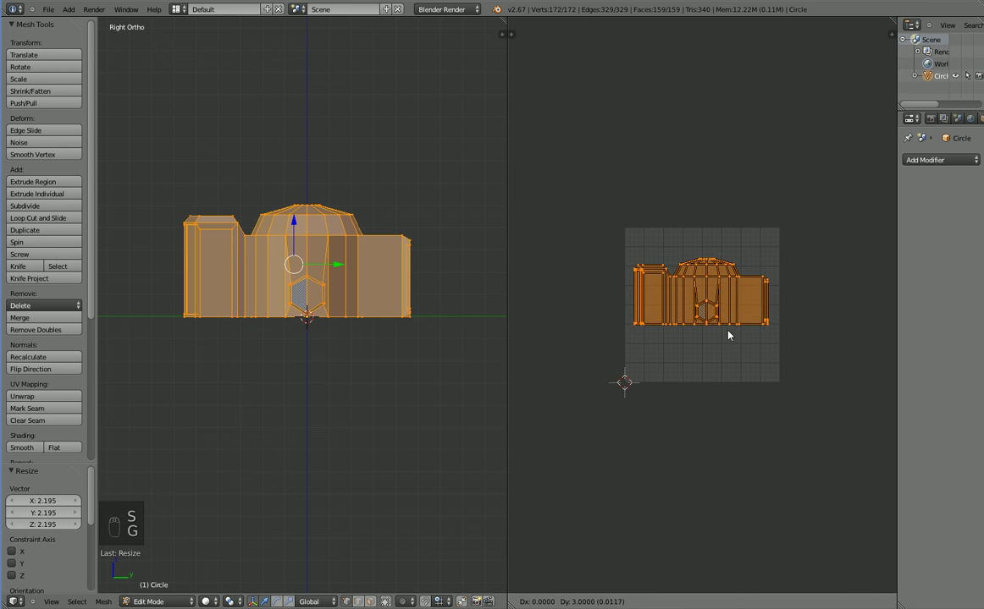
pyautogui.click(727, 307)
pyautogui.press('s')
pyautogui.click(728, 313)
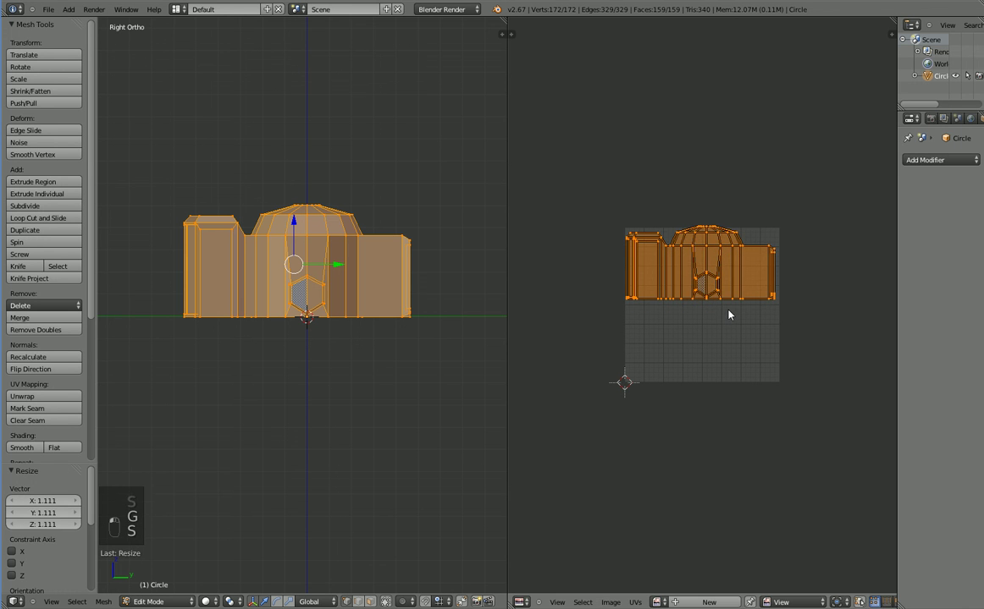
pyautogui.press('g')
pyautogui.click(732, 320)
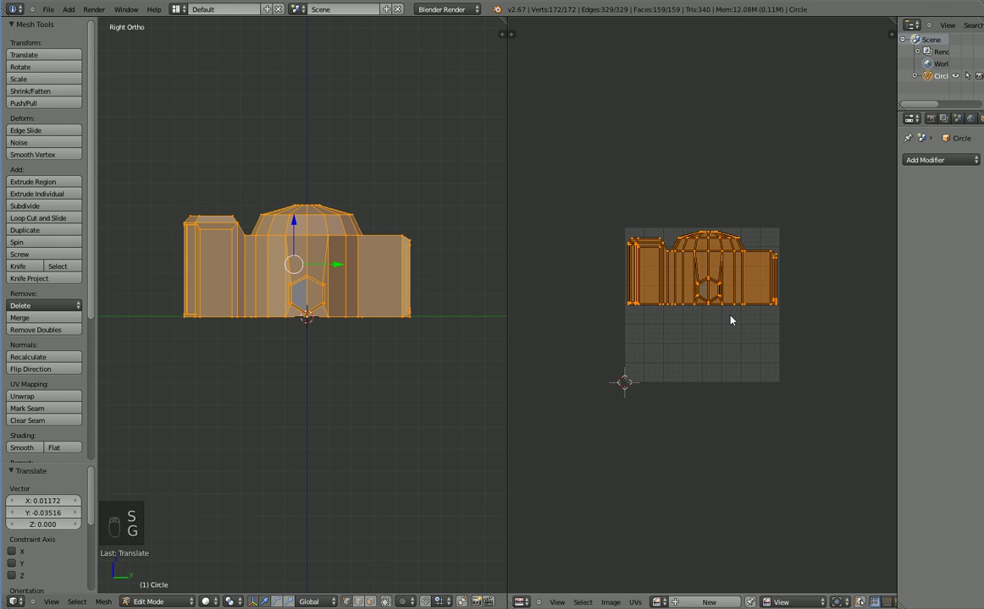
# Replace the mesh selection with all faces of one hexagonal side block
pyautogui.moveTo(369, 397); pyautogui.dragTo(248, 427, button='middle')
pyautogui.scroll(5, 247, 427)
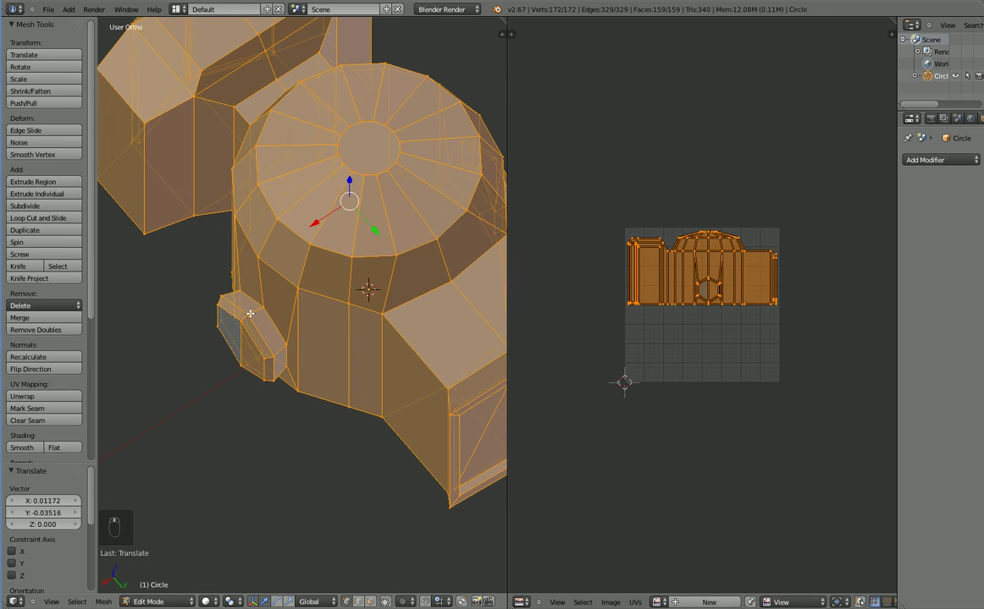
pyautogui.rightClick(249, 313)
pyautogui.keyDown('alt'); pyautogui.keyDown('shift'); pyautogui.rightClick(243, 294); pyautogui.keyUp('shift'); pyautogui.keyUp('alt')
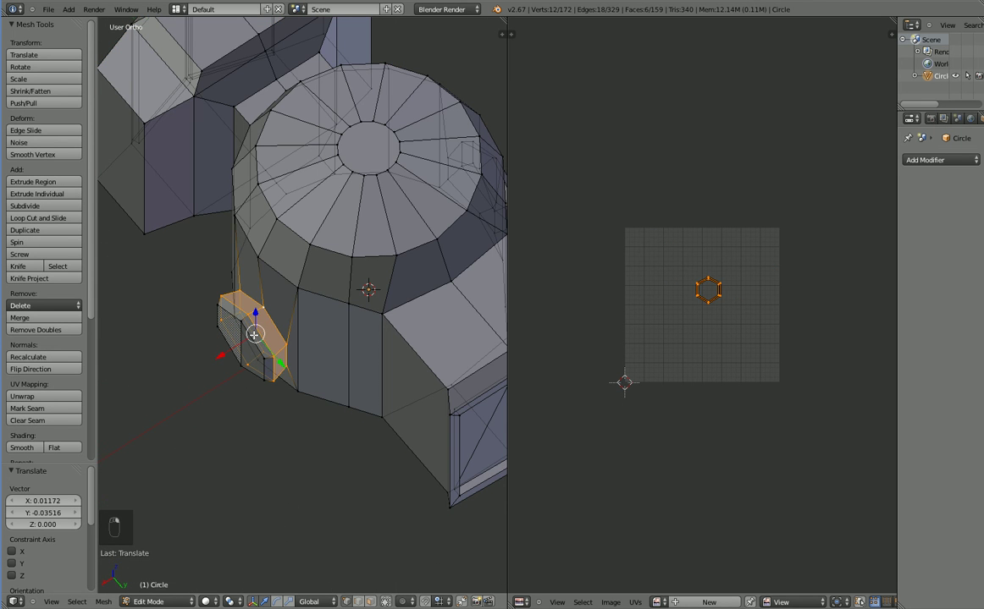
pyautogui.keyDown('alt'); pyautogui.keyDown('shift'); pyautogui.rightClick(259, 349); pyautogui.keyUp('shift'); pyautogui.keyUp('alt')
pyautogui.hotkey('ctrl', 'z')
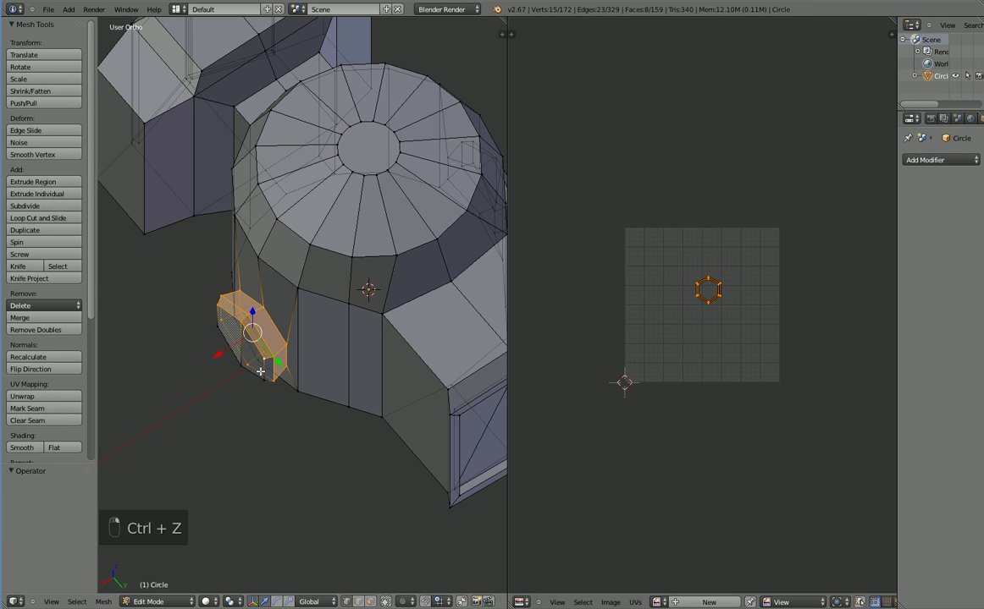
pyautogui.press('ctrl+KP_Add')
# Add the opposite hexagonal side block's faces to the selection
pyautogui.moveTo(247, 372); pyautogui.dragTo(404, 407, button='middle')
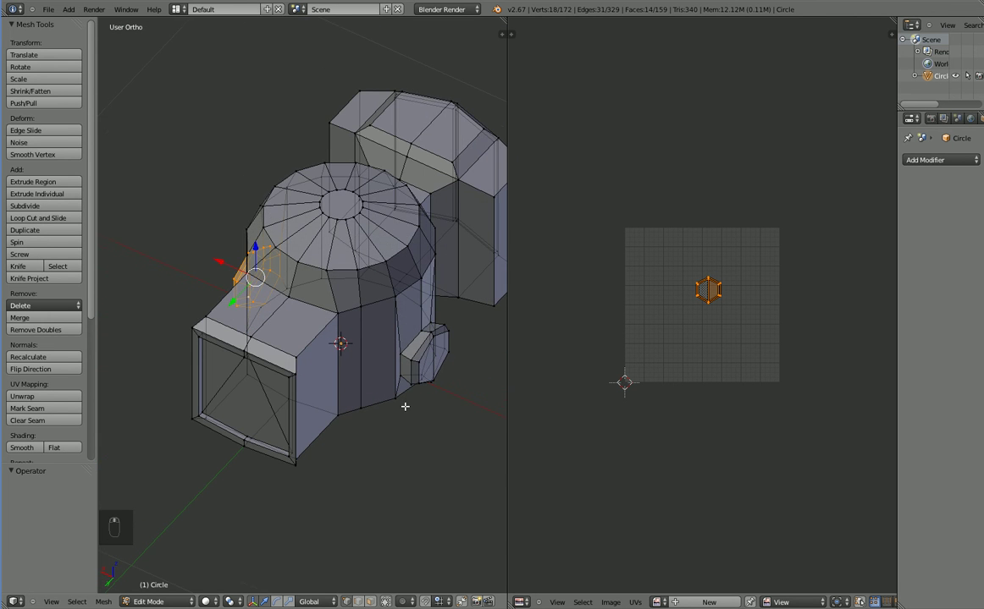
pyautogui.keyDown('alt'); pyautogui.keyDown('shift'); pyautogui.rightClick(425, 354); pyautogui.keyUp('shift'); pyautogui.keyUp('alt')
pyautogui.keyDown('alt'); pyautogui.keyDown('shift'); pyautogui.rightClick(413, 349); pyautogui.keyUp('shift'); pyautogui.keyUp('alt')
pyautogui.keyDown('alt'); pyautogui.keyDown('shift'); pyautogui.rightClick(409, 343); pyautogui.keyUp('shift'); pyautogui.keyUp('alt')
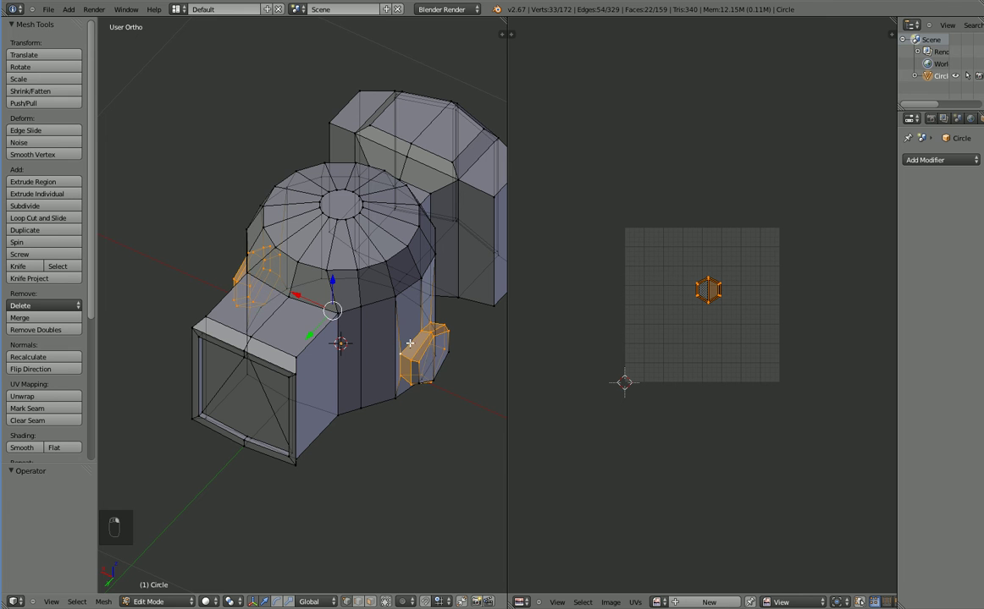
pyautogui.press('ctrl+KP_Add')
# Add the dome's ring of upper faces and its center cap to the selection
pyautogui.moveTo(441, 386); pyautogui.dragTo(231, 402, button='middle')
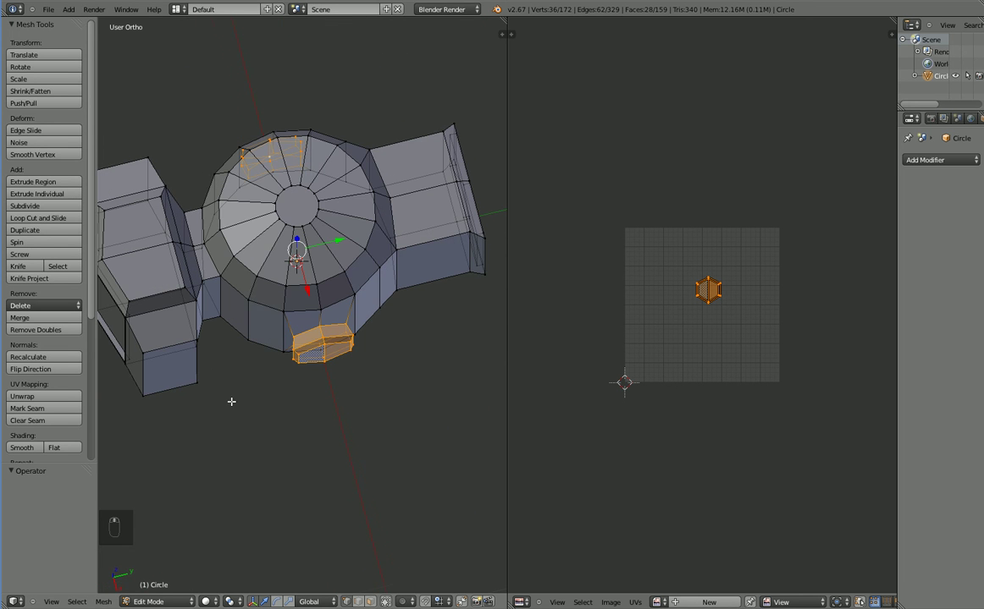
pyautogui.keyDown('alt'); pyautogui.keyDown('shift'); pyautogui.rightClick(273, 282); pyautogui.keyUp('shift'); pyautogui.keyUp('alt')
pyautogui.press('ctrl+KP_Add')
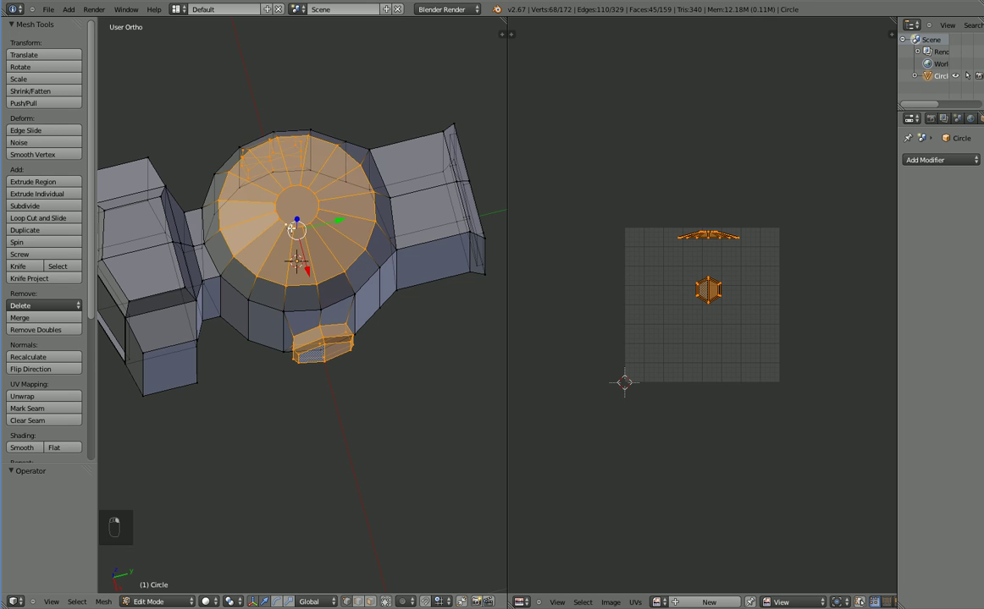
# Add corner vertices along one end of the taller block's top to the selection and limit selection to visible geometry
pyautogui.moveTo(289, 227); pyautogui.dragTo(309, 284, button='middle')
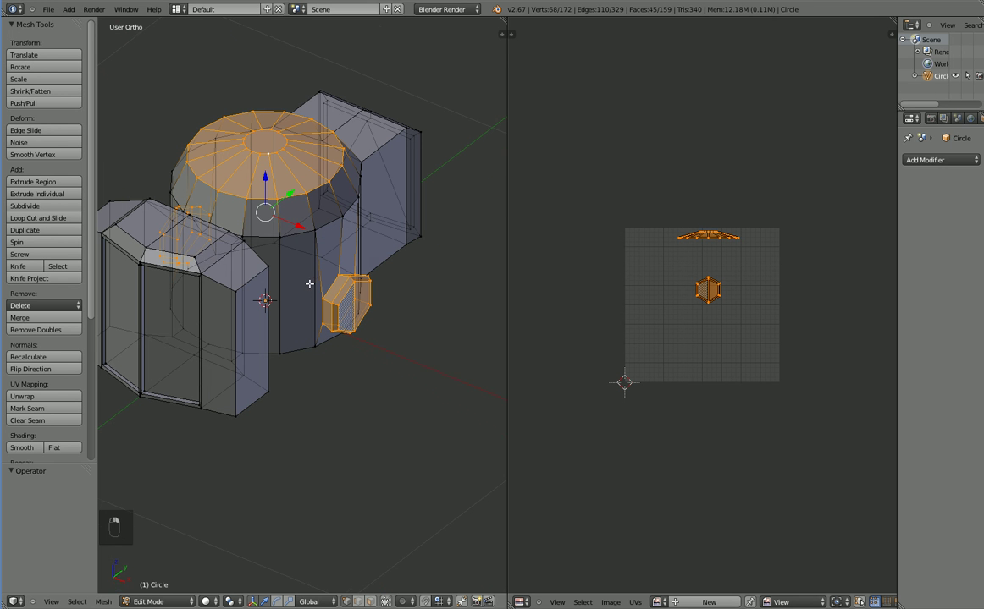
pyautogui.keyDown('shift'); pyautogui.rightClick(195, 258); pyautogui.keyUp('shift')
pyautogui.keyDown('shift'); pyautogui.rightClick(229, 236); pyautogui.keyUp('shift')
pyautogui.keyDown('shift'); pyautogui.rightClick(244, 245); pyautogui.keyUp('shift')
pyautogui.keyDown('shift'); pyautogui.rightClick(266, 269); pyautogui.keyUp('shift')
pyautogui.keyDown('shift'); pyautogui.rightClick(233, 290); pyautogui.keyUp('shift')
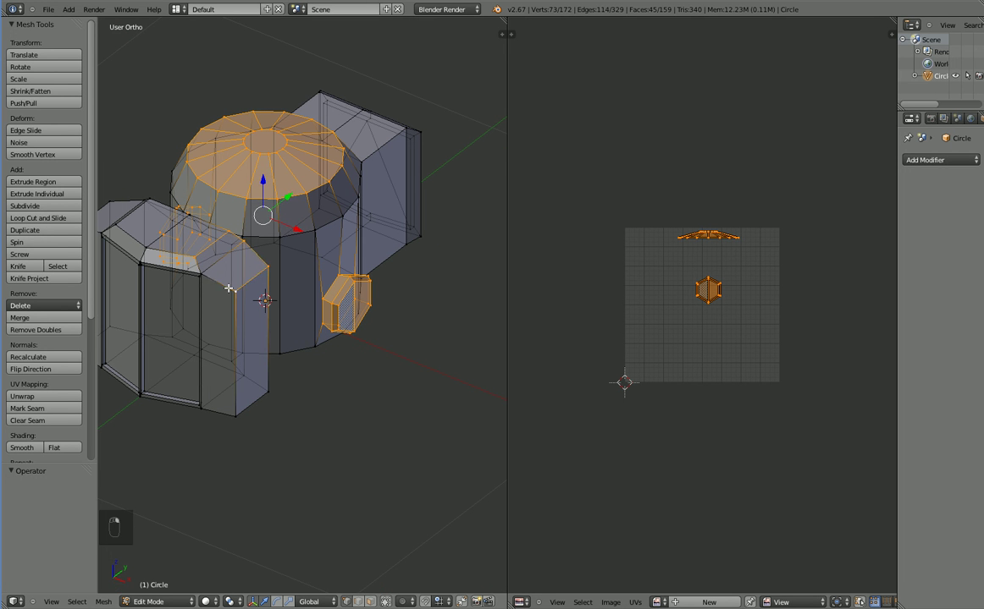
pyautogui.keyDown('shift'); pyautogui.rightClick(209, 274); pyautogui.keyUp('shift')
pyautogui.click(385, 602)
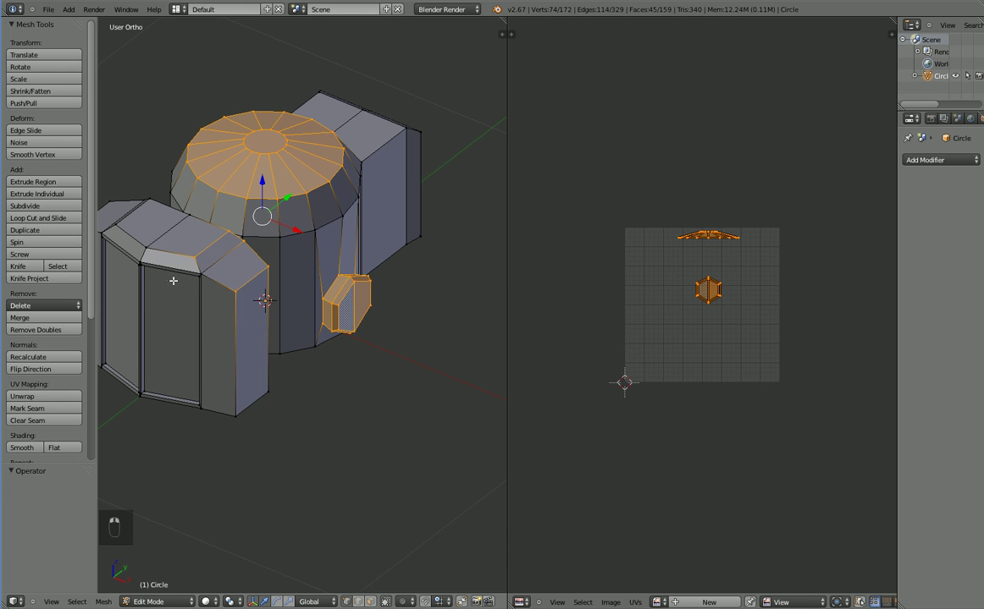
# Undo the last two vertex picks and complete the selection of the two top faces at that end of the taller block
pyautogui.moveTo(231, 326); pyautogui.dragTo(208, 385, button='middle')
pyautogui.hotkey('ctrl', 'z')
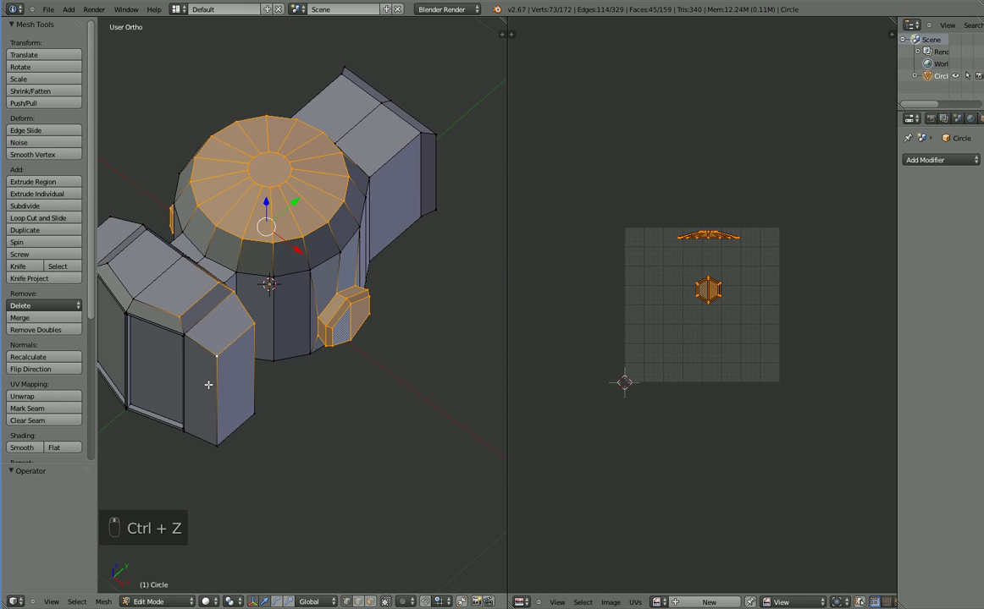
pyautogui.hotkey('ctrl', 'z')
pyautogui.keyDown('shift'); pyautogui.rightClick(205, 343); pyautogui.keyUp('shift')
pyautogui.keyDown('shift'); pyautogui.rightClick(184, 334); pyautogui.keyUp('shift')
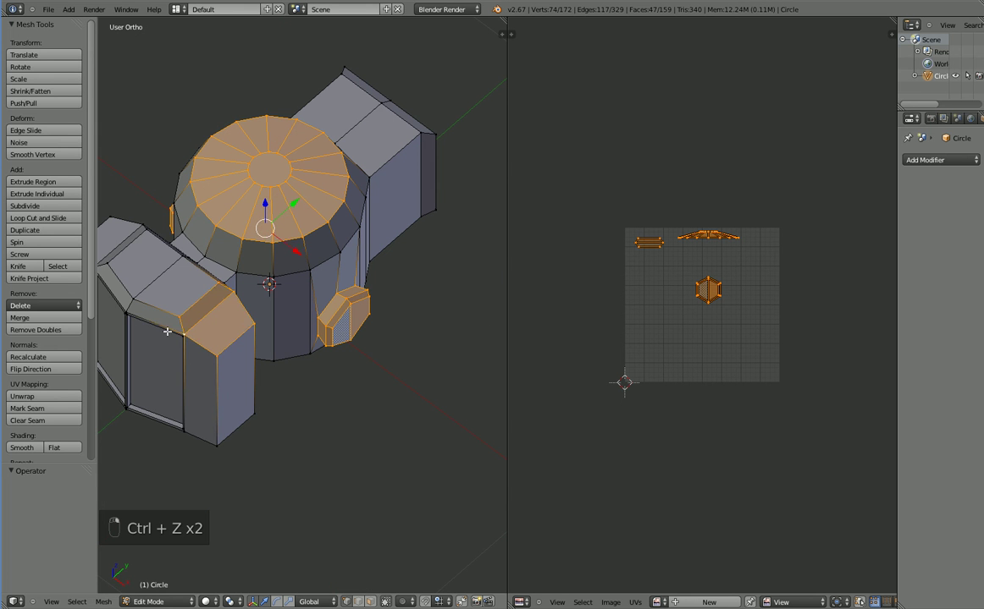
# Extend the vertex selection across the middle of the taller block's top, undoing the stray picks
pyautogui.moveTo(131, 327); pyautogui.dragTo(168, 331, button='middle')
pyautogui.keyDown('shift'); pyautogui.rightClick(165, 340); pyautogui.keyUp('shift')
pyautogui.keyDown('shift'); pyautogui.rightClick(200, 289); pyautogui.keyUp('shift')
pyautogui.keyDown('shift'); pyautogui.rightClick(119, 317); pyautogui.keyUp('shift')
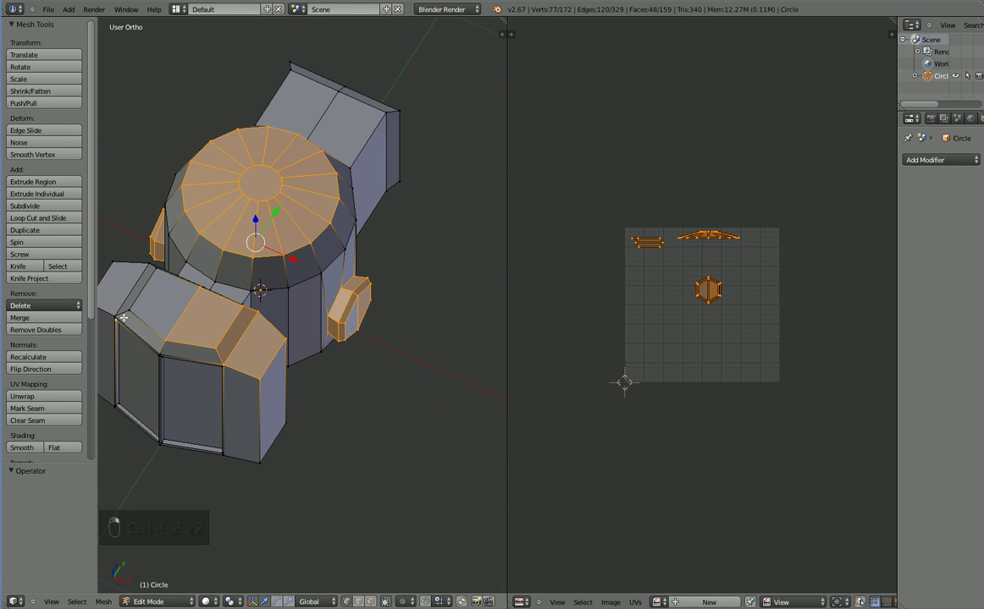
pyautogui.hotkey('ctrl', 'z')
pyautogui.hotkey('ctrl', 'z')
pyautogui.hotkey('ctrl', 'z')
pyautogui.hotkey('ctrl', 'z')
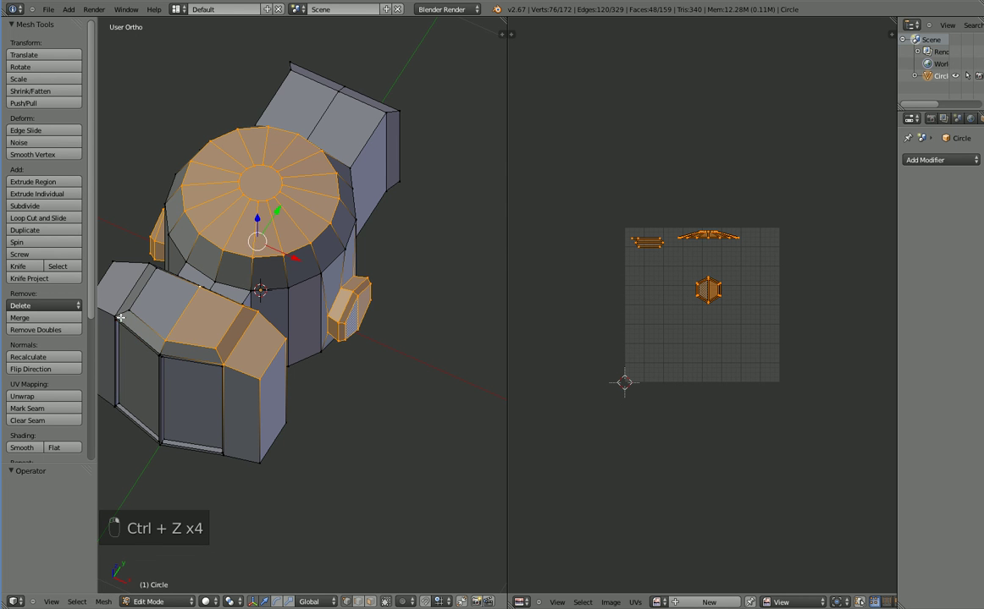
pyautogui.keyDown('shift'); pyautogui.rightClick(127, 311); pyautogui.keyUp('shift')
pyautogui.keyDown('shift'); pyautogui.rightClick(155, 270); pyautogui.keyUp('shift')
pyautogui.keyDown('shift'); pyautogui.rightClick(149, 264); pyautogui.keyUp('shift')
# Add the remaining top and bevel faces of the taller block to the selection
pyautogui.moveTo(119, 333); pyautogui.dragTo(221, 410, button='middle')
pyautogui.keyDown('shift'); pyautogui.rightClick(244, 458); pyautogui.keyUp('shift')
pyautogui.moveTo(248, 454); pyautogui.dragTo(240, 470, button='middle')
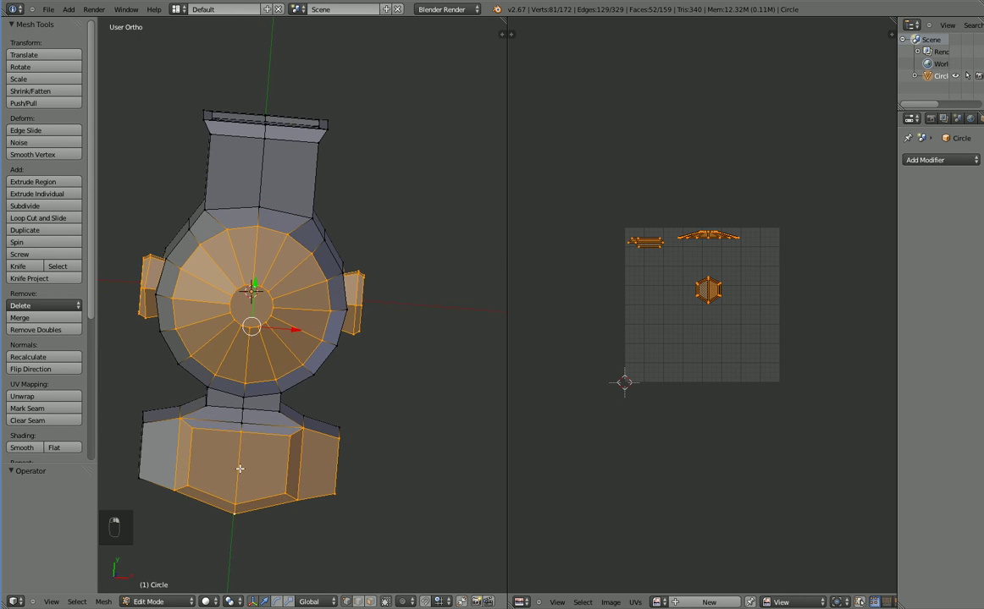
pyautogui.keyDown('shift'); pyautogui.rightClick(240, 422); pyautogui.keyUp('shift')
pyautogui.keyDown('shift'); pyautogui.rightClick(144, 413); pyautogui.keyUp('shift')
pyautogui.keyDown('shift'); pyautogui.rightClick(157, 481); pyautogui.keyUp('shift')
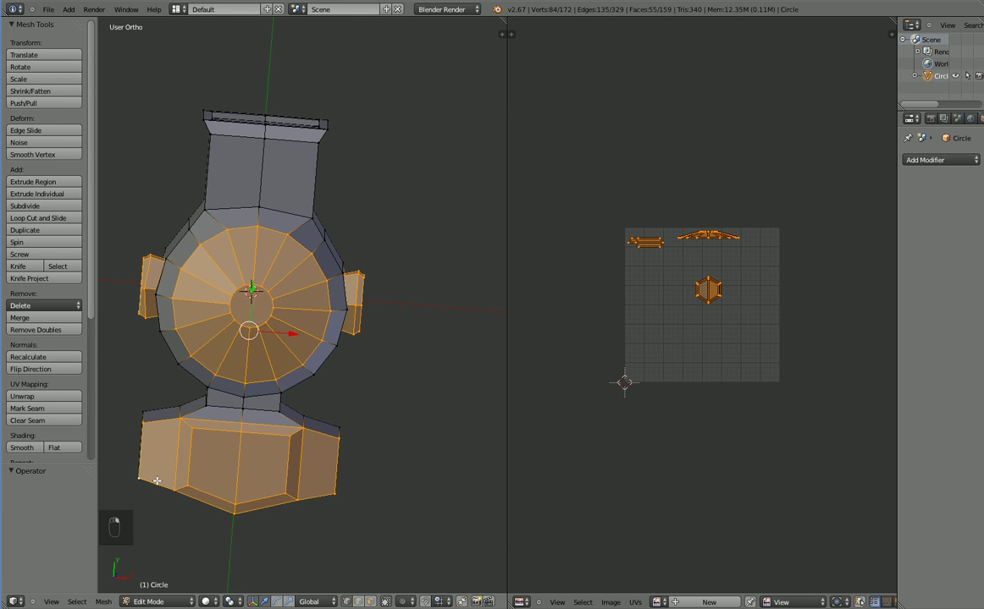
# UV-unwrap the selected dome, side block and taller block top faces with the standard Unwrap method
pyautogui.moveTo(274, 509); pyautogui.dragTo(210, 418, button='middle')
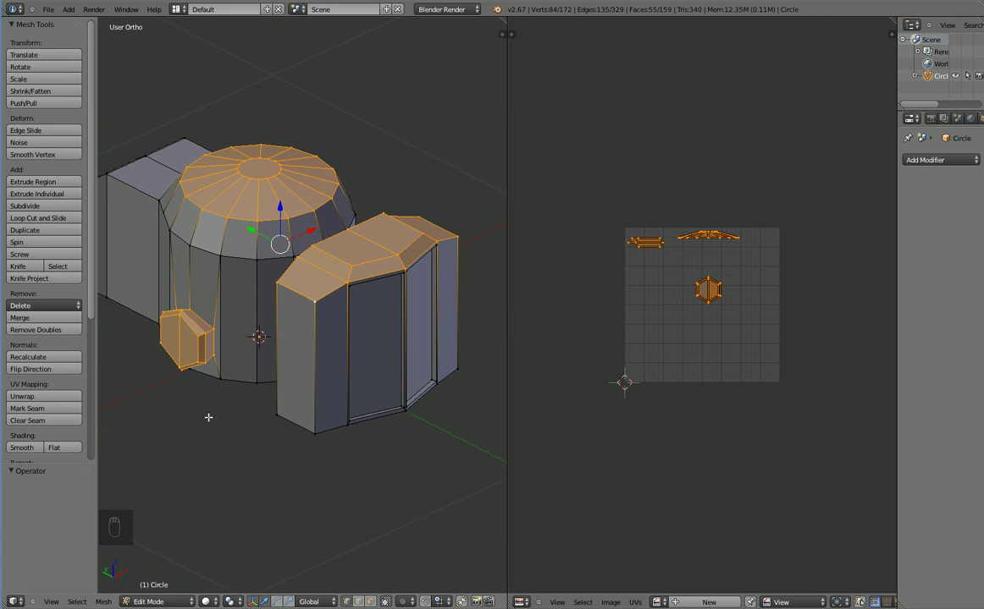
pyautogui.click(51, 396)
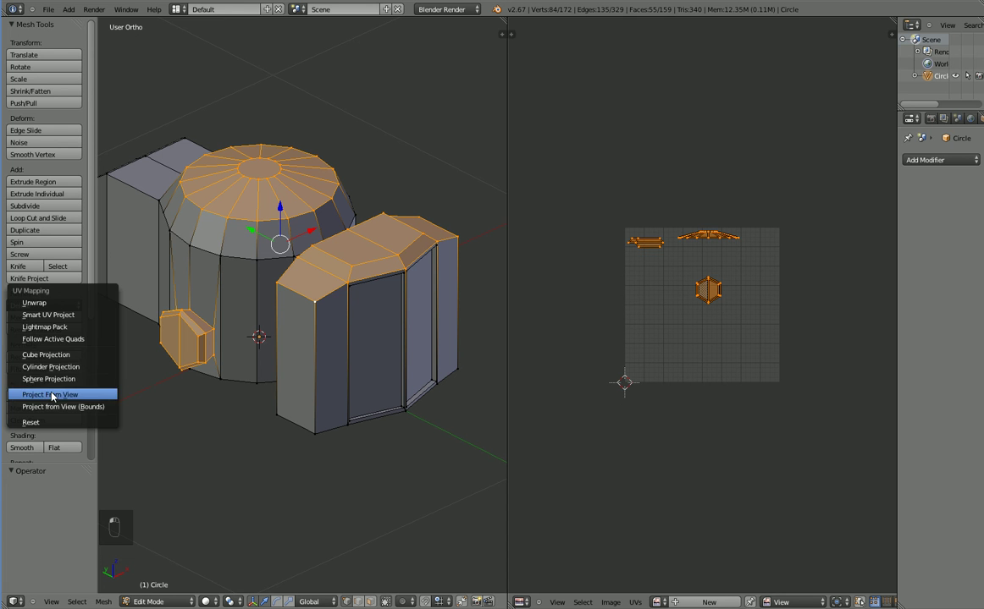
pyautogui.click(72, 303)
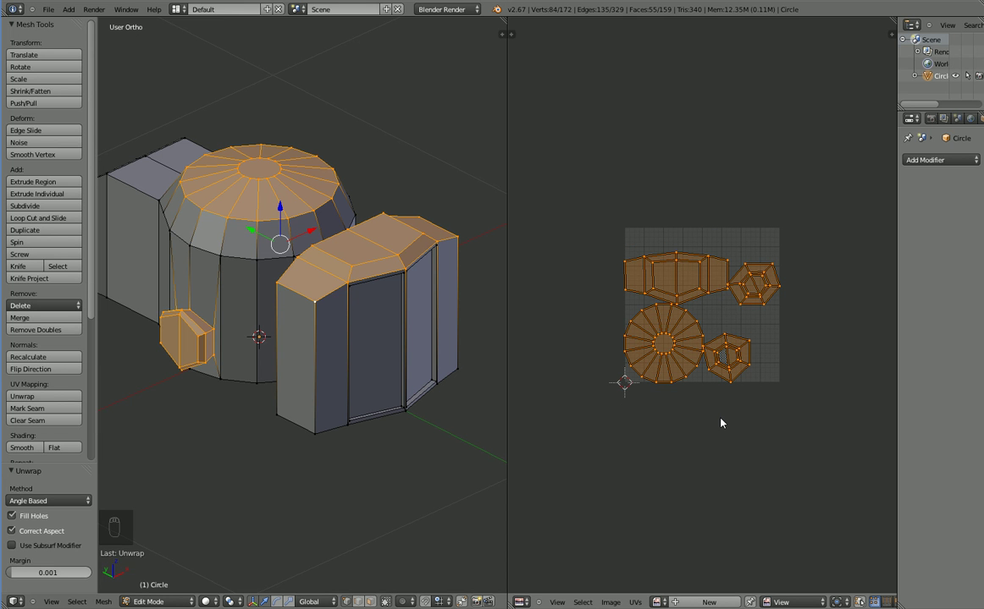
# Scale the new UV islands down by about 0.585 and 0.984, and move them into the lower-left corner of the UV grid
pyautogui.press('s')
pyautogui.click(689, 406)
pyautogui.press('g')
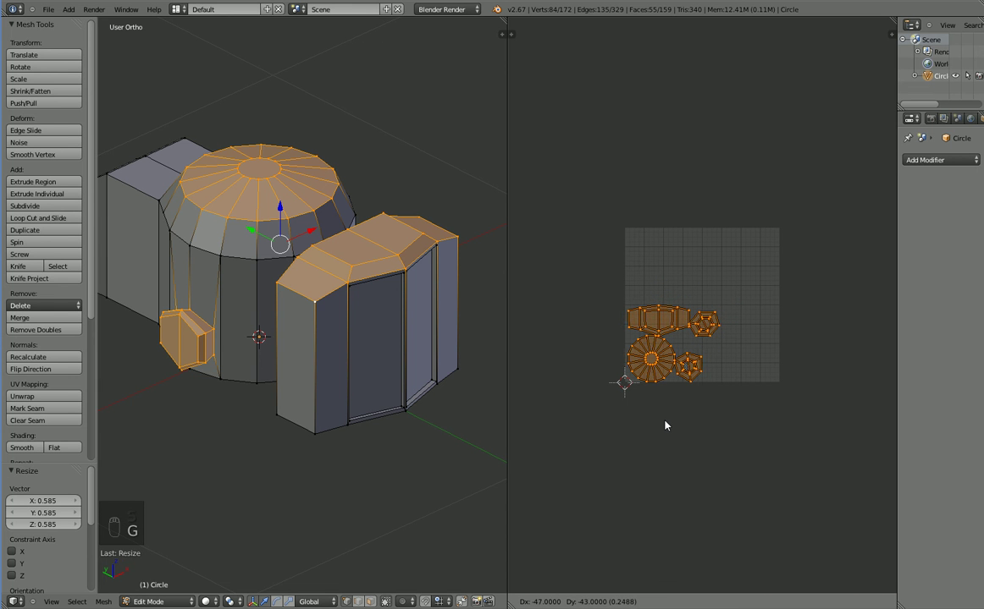
pyautogui.press('s')
pyautogui.click(676, 418)
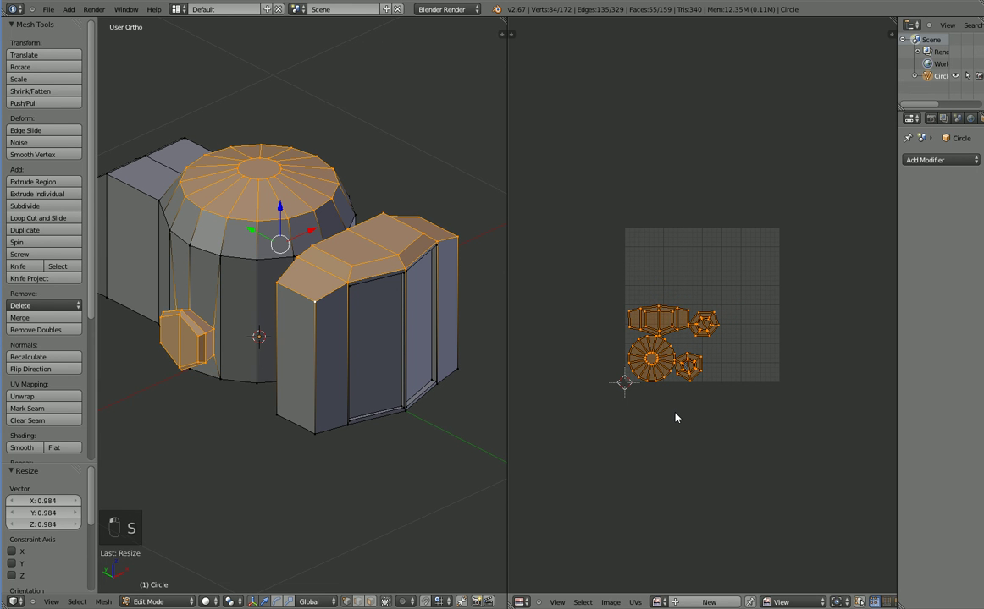
pyautogui.press('g')
pyautogui.click(674, 417)
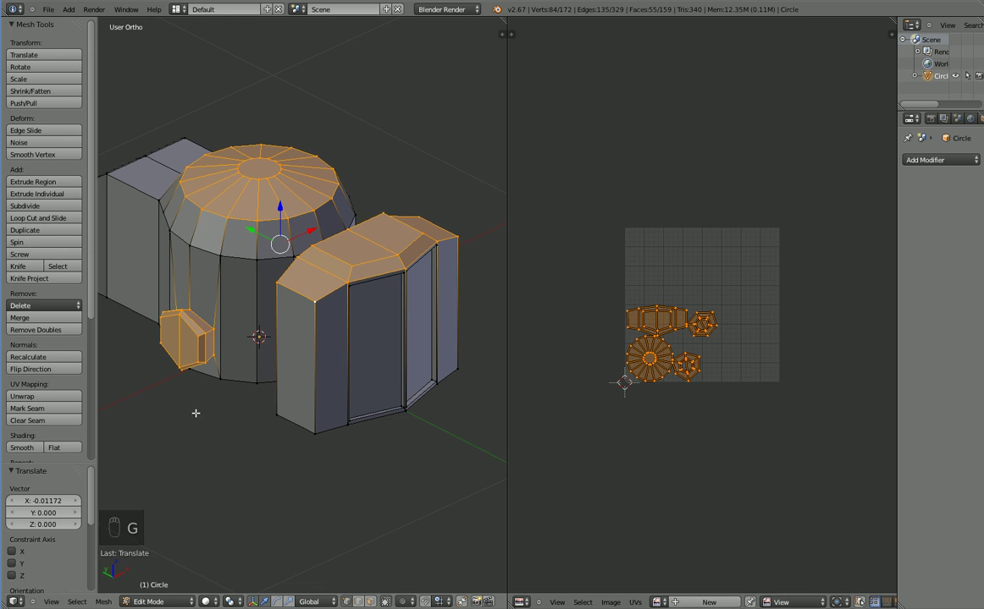
pyautogui.moveTo(195, 413); pyautogui.dragTo(251, 443, button='middle')
pyautogui.scroll(2, 271, 473)
pyautogui.rightClick(418, 325)
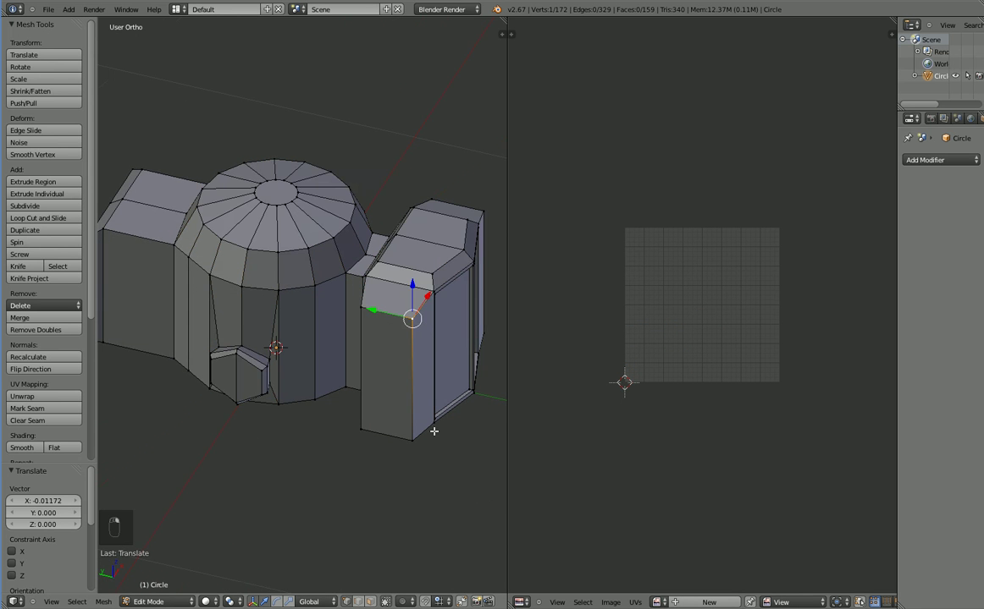
pyautogui.moveTo(433, 432); pyautogui.dragTo(370, 385, button='middle')
pyautogui.keyDown('shift'); pyautogui.rightClick(329, 251); pyautogui.keyUp('shift')
pyautogui.hotkey('ctrl', 'z')
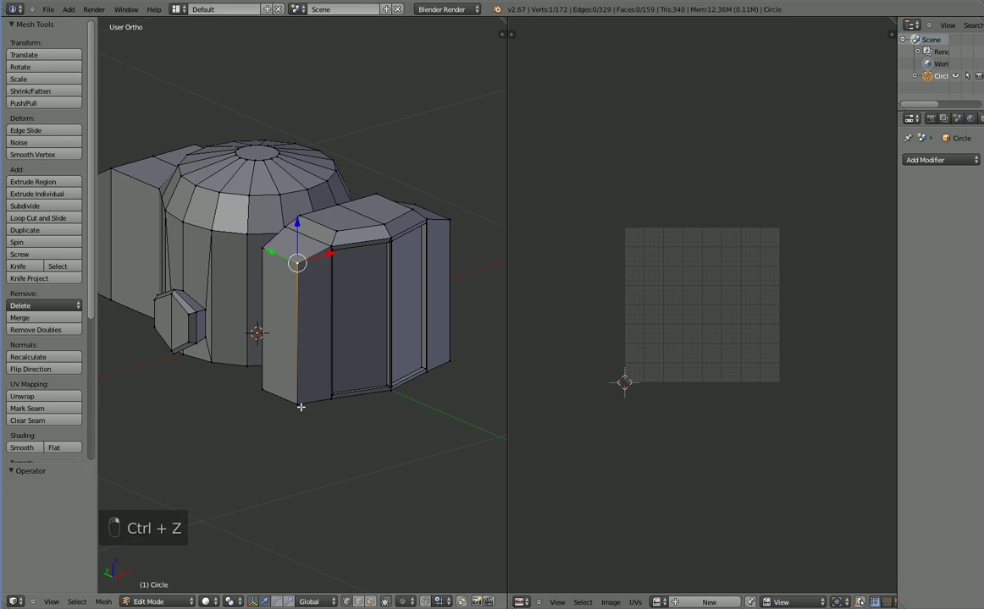
pyautogui.keyDown('shift'); pyautogui.rightClick(300, 408); pyautogui.keyUp('shift')
pyautogui.keyDown('shift'); pyautogui.rightClick(331, 405); pyautogui.keyUp('shift')
pyautogui.keyDown('shift'); pyautogui.rightClick(335, 245); pyautogui.keyUp('shift')
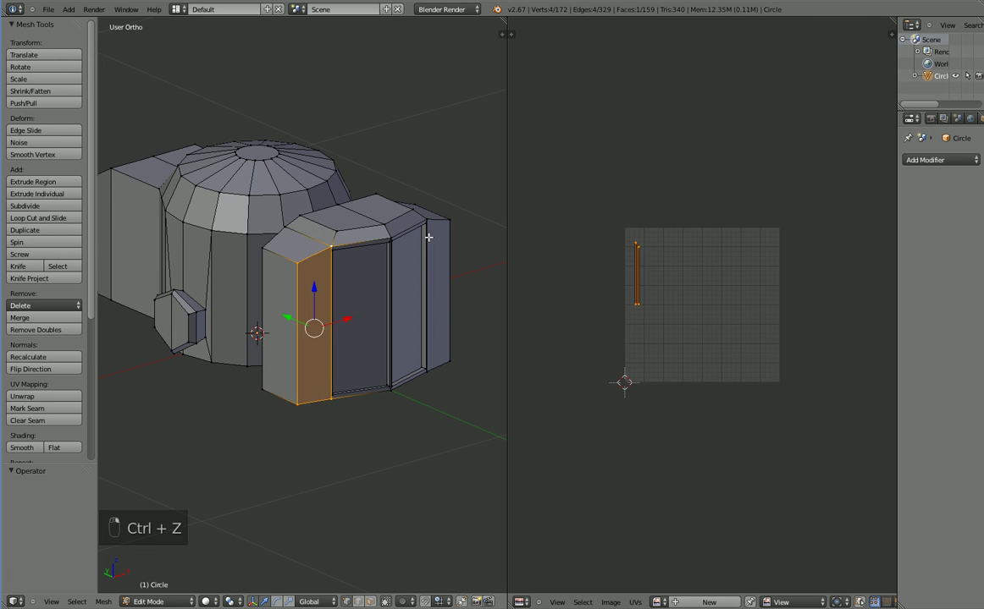
pyautogui.hotkey('ctrl', 'z')
# Switch to face selection and select the four tall outward-facing faces of the taller block, including both recessed panels
pyautogui.click(370, 602)
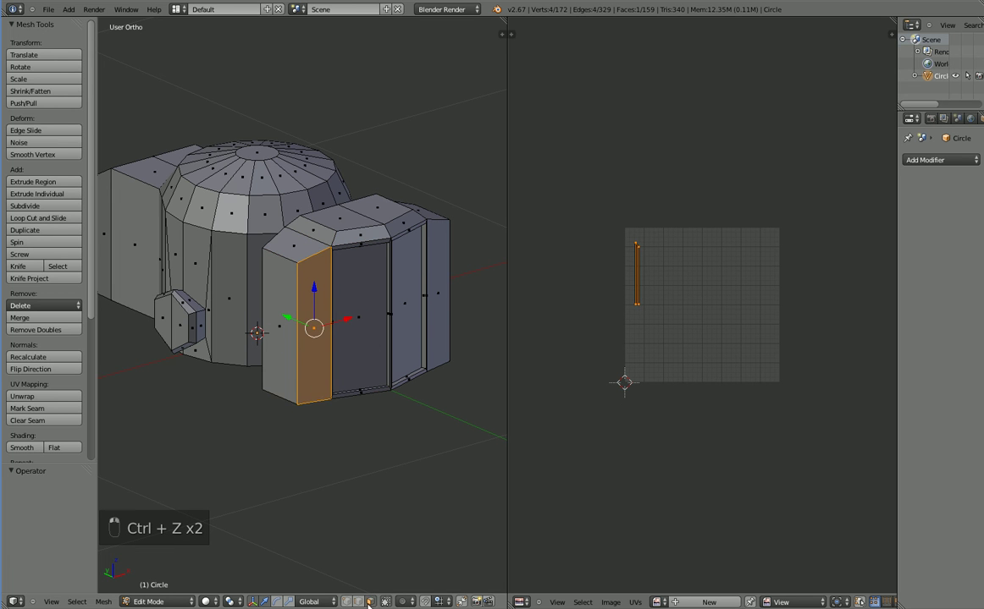
pyautogui.rightClick(334, 362)
pyautogui.rightClick(438, 308)
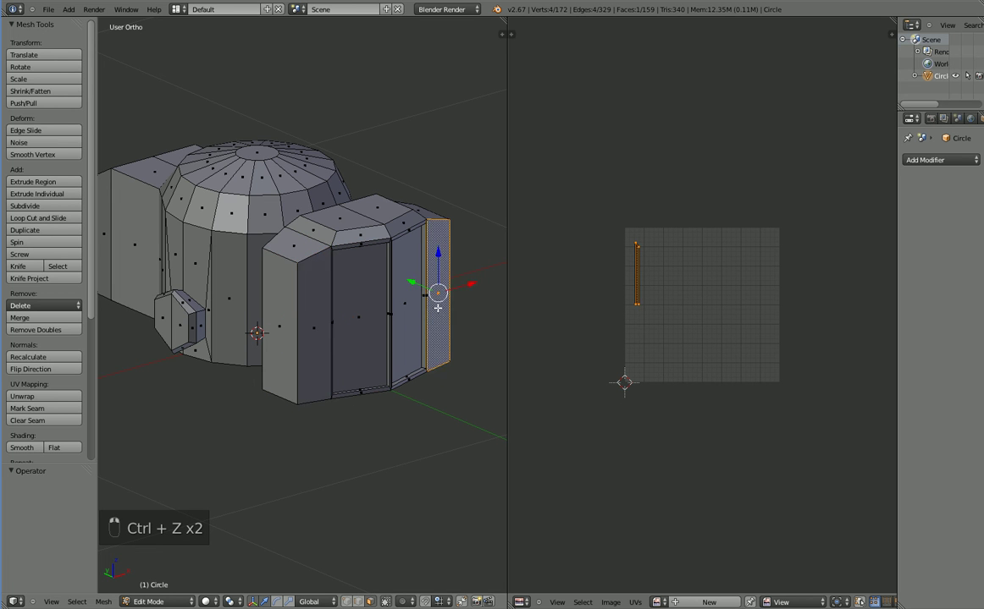
pyautogui.keyDown('shift'); pyautogui.rightClick(306, 352); pyautogui.keyUp('shift')
pyautogui.keyDown('shift'); pyautogui.rightClick(352, 357); pyautogui.keyUp('shift')
pyautogui.keyDown('shift'); pyautogui.rightClick(399, 332); pyautogui.keyUp('shift')
# Add the face loop framing the recess on the opposite, lower block to the selection
pyautogui.moveTo(212, 389); pyautogui.dragTo(318, 286, button='middle')
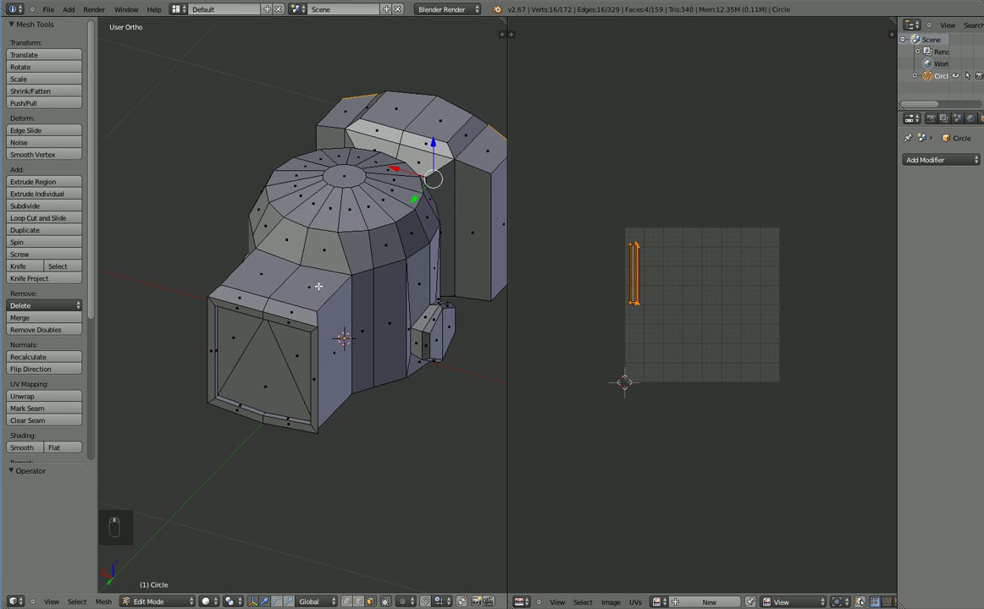
pyautogui.keyDown('shift'); pyautogui.rightClick(287, 322); pyautogui.keyUp('shift')
pyautogui.hotkey('ctrl', 'z')
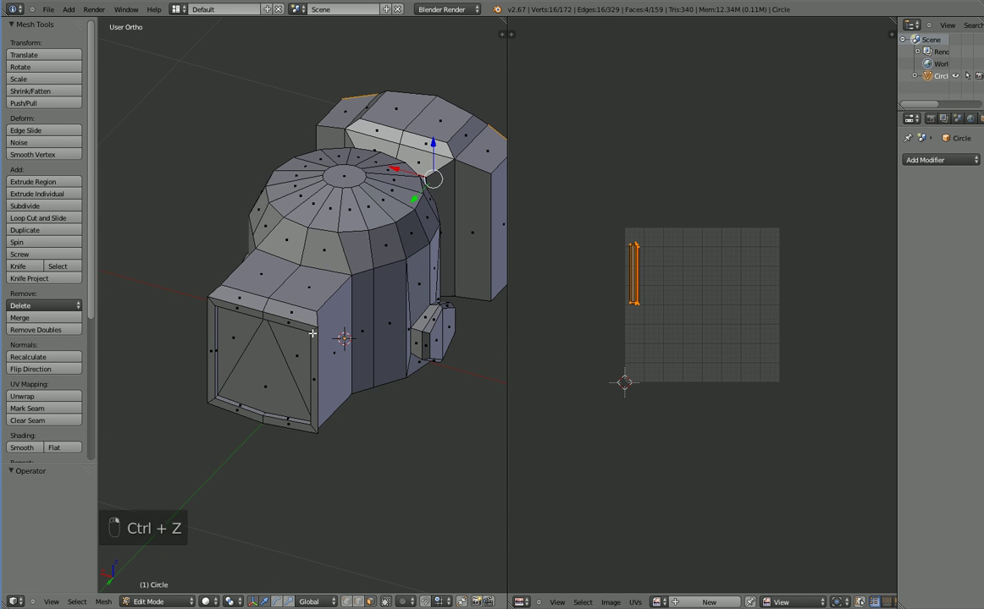
pyautogui.keyDown('alt'); pyautogui.keyDown('shift'); pyautogui.rightClick(312, 332); pyautogui.keyUp('shift'); pyautogui.keyUp('alt')
# UV-unwrap the selected front panels and recess frame with the standard Unwrap method
pyautogui.moveTo(389, 483); pyautogui.dragTo(329, 474, button='middle')
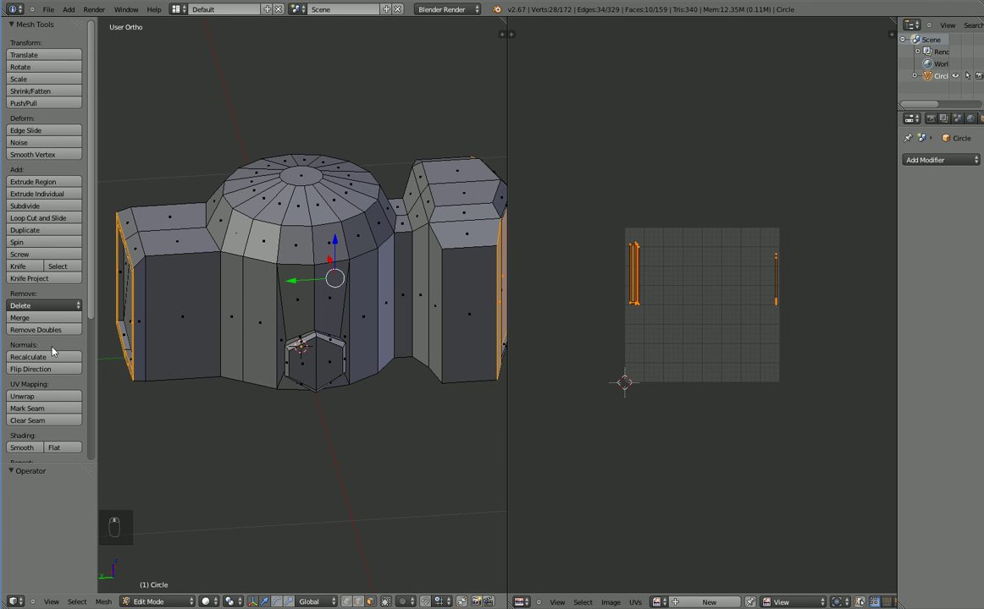
pyautogui.click(52, 396)
pyautogui.click(53, 396)
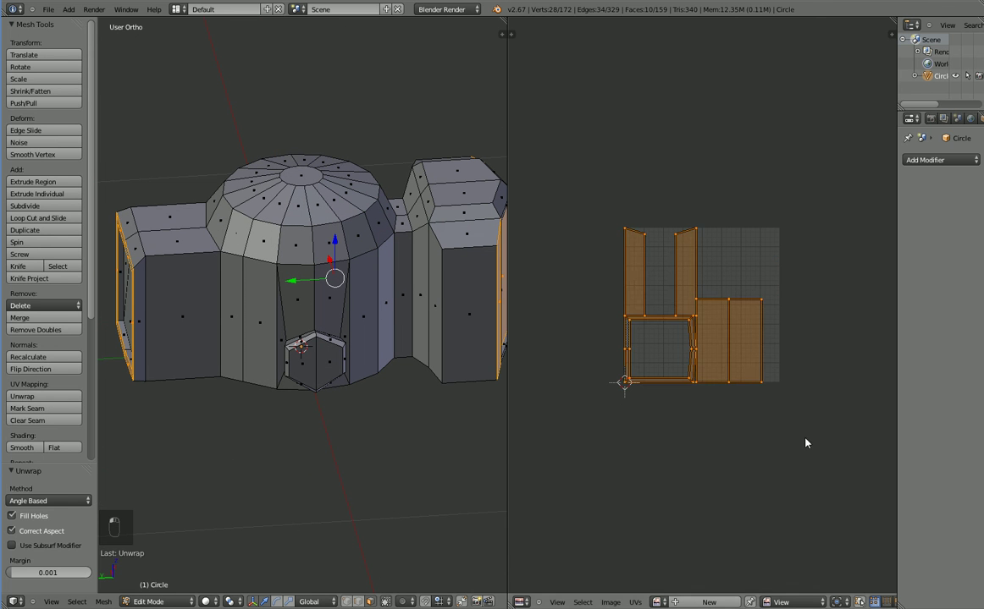
# Scale the new UV islands down and move them by 0.375 in X and -0.195 in Y towards the UV grid's lower-right corner
pyautogui.press('s')
pyautogui.click(746, 391)
pyautogui.press('g')
pyautogui.click(808, 425)
# Shrink the islands further, fit them into the UV grid's lower-right corner, and select the whole mesh to review the layout
pyautogui.press('s')
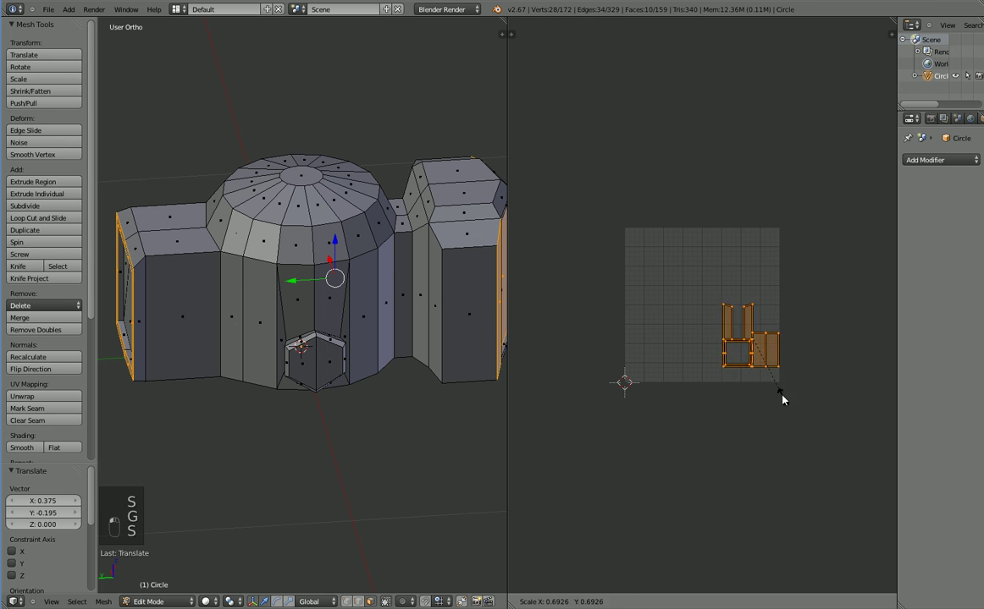
pyautogui.click(781, 397)
pyautogui.press('g')
pyautogui.click(782, 409)
pyautogui.press('g')
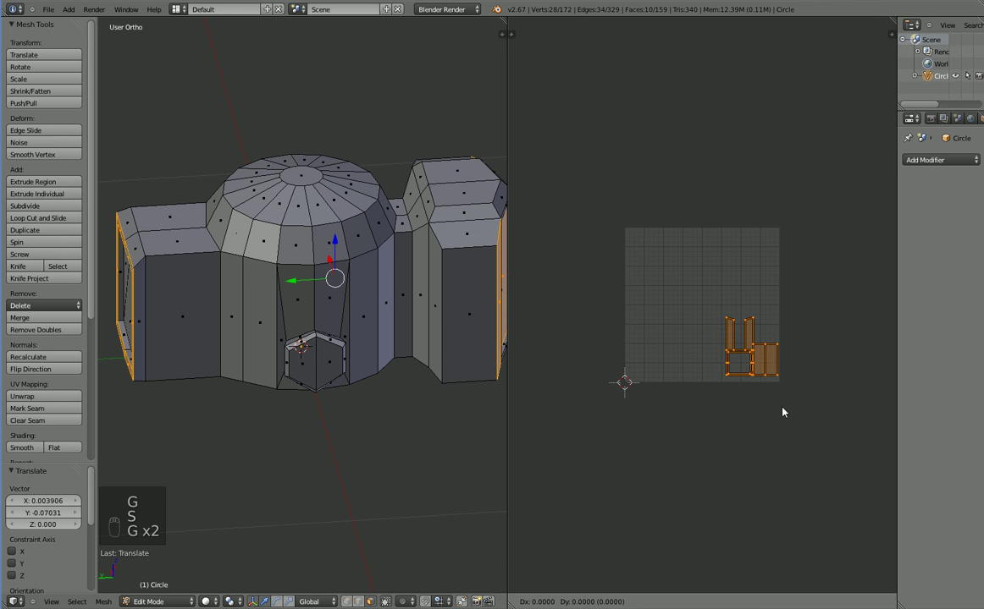
pyautogui.click(782, 414)
pyautogui.press('a')
pyautogui.press('a')
pyautogui.press('a')
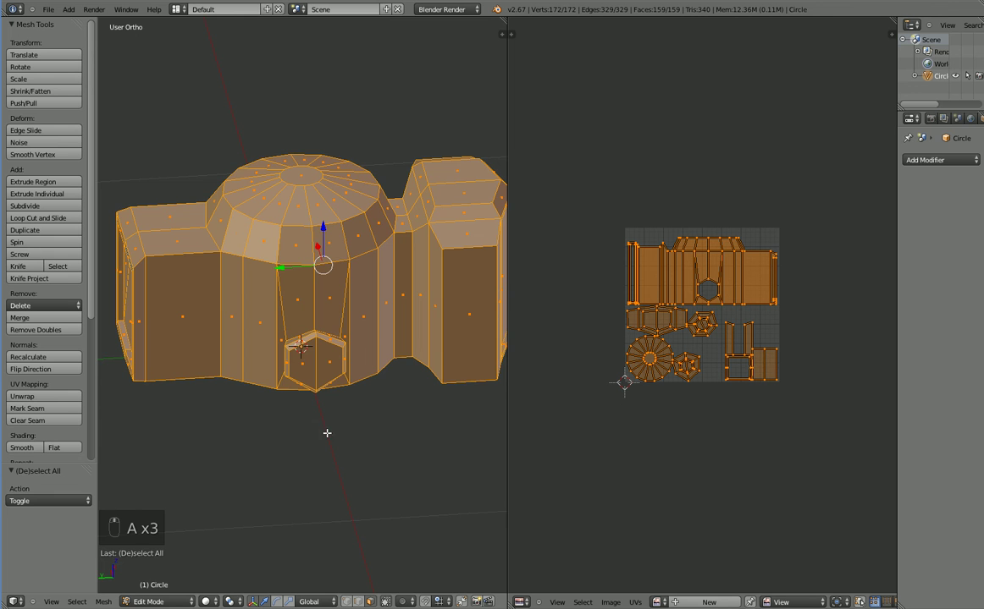
# Select the two roof faces of the lower block and the two narrow sloped faces along their outer edge
pyautogui.moveTo(310, 419); pyautogui.dragTo(297, 457, button='middle')
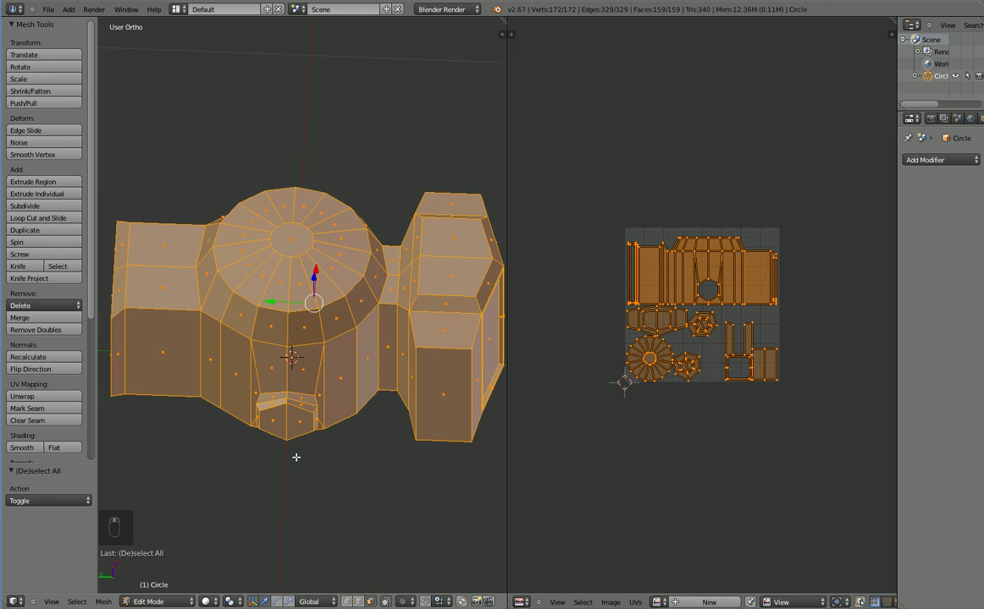
pyautogui.rightClick(148, 298)
pyautogui.rightClick(140, 243)
pyautogui.keyDown('shift'); pyautogui.rightClick(137, 279); pyautogui.keyUp('shift')
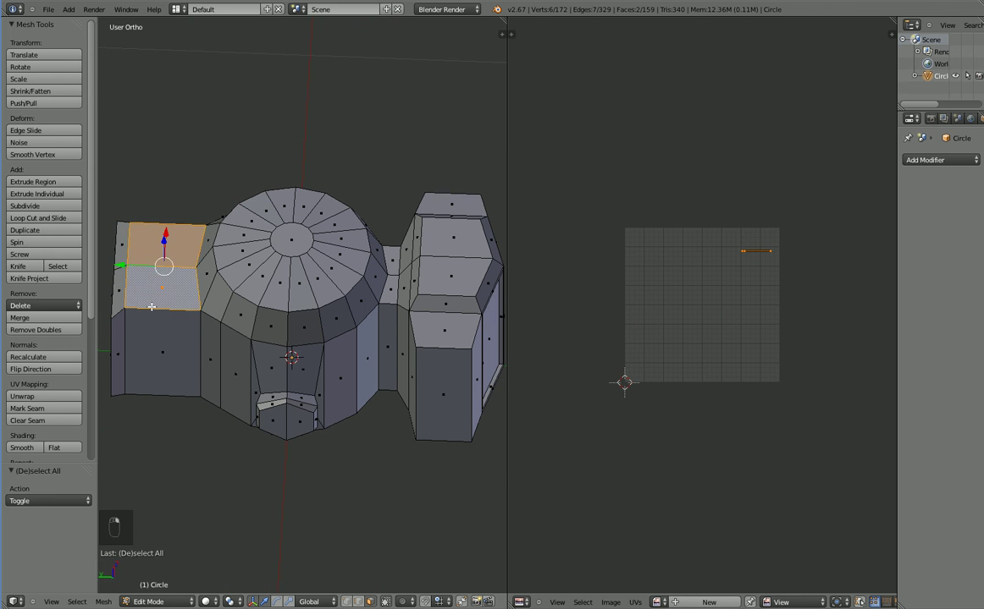
pyautogui.moveTo(148, 301); pyautogui.dragTo(268, 318, button='middle')
pyautogui.keyDown('shift'); pyautogui.rightClick(136, 306); pyautogui.keyUp('shift')
pyautogui.hotkey('ctrl', 'z')
pyautogui.keyDown('shift'); pyautogui.rightClick(154, 309); pyautogui.keyUp('shift')
# Add the three triangular faces of the recessed panel on the lower block to the selection
pyautogui.keyDown('shift'); pyautogui.rightClick(177, 342); pyautogui.keyUp('shift')
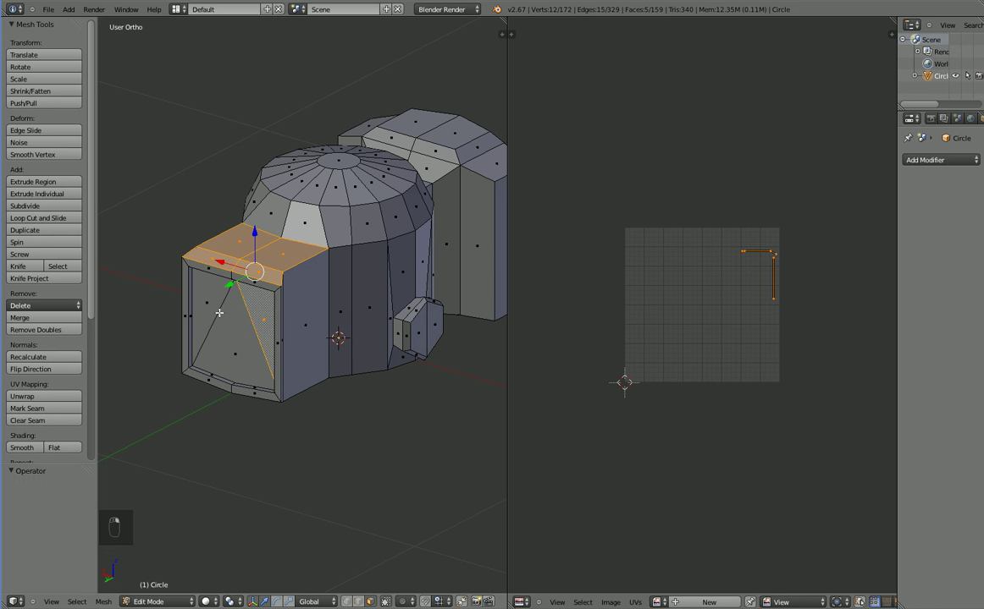
pyautogui.keyDown('shift'); pyautogui.rightClick(239, 344); pyautogui.keyUp('shift')
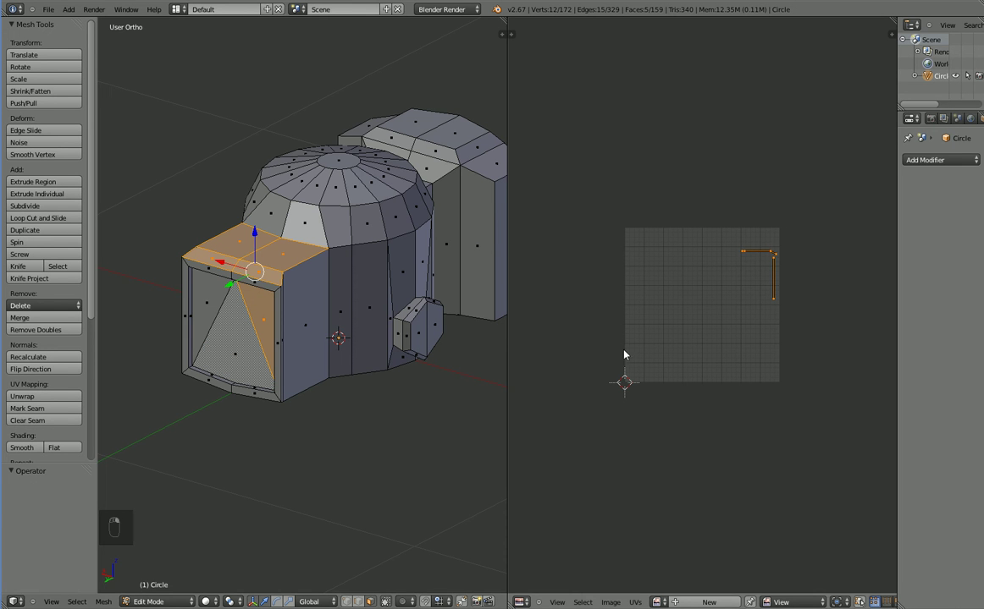
pyautogui.hotkey('ctrl', 'z')
pyautogui.keyDown('shift'); pyautogui.rightClick(221, 306); pyautogui.keyUp('shift')
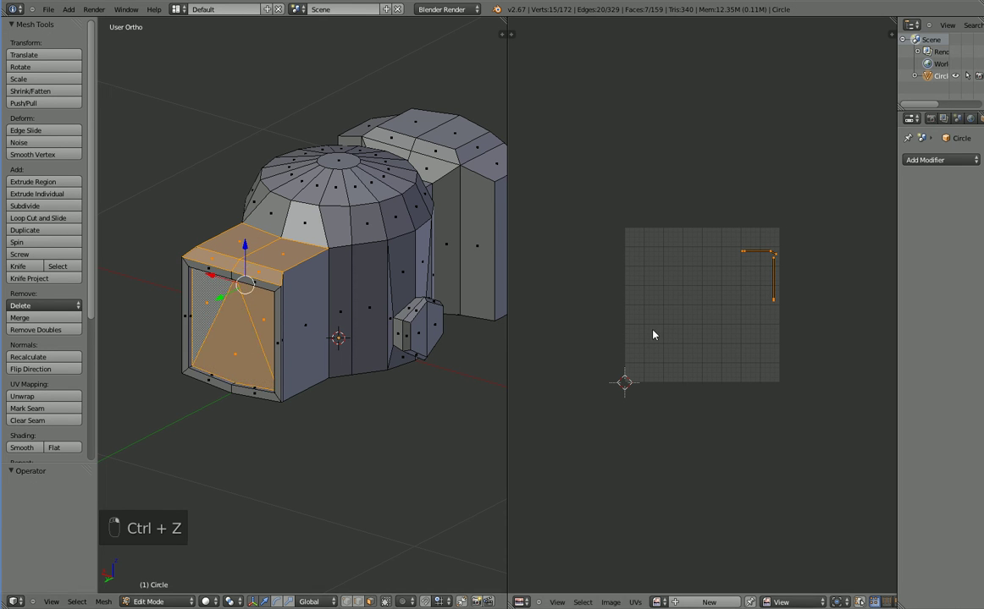
# Add the inner rim face loops of both recessed panels on the taller block, and UV-unwrap the selection with the standard Unwrap method
pyautogui.moveTo(440, 333); pyautogui.dragTo(267, 334, button='middle')
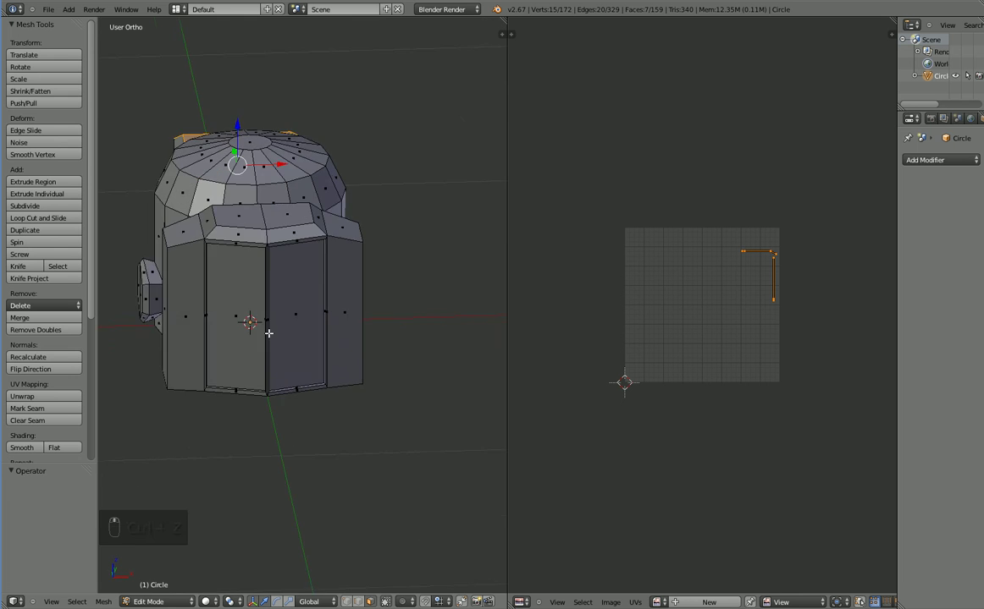
pyautogui.scroll(5, 268, 334)
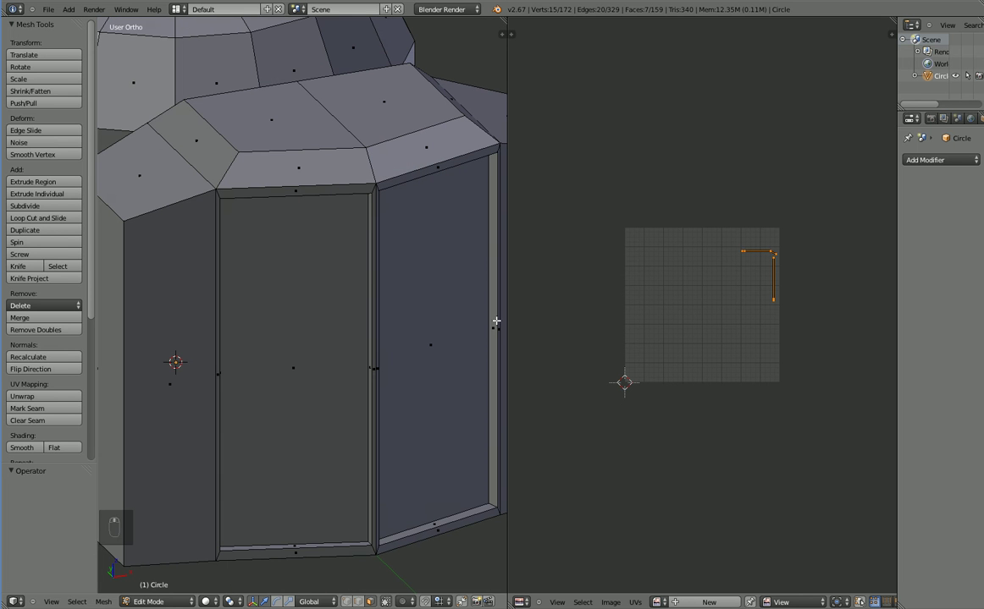
pyautogui.keyDown('alt'); pyautogui.keyDown('shift'); pyautogui.rightClick(462, 510); pyautogui.keyUp('shift'); pyautogui.keyUp('alt')
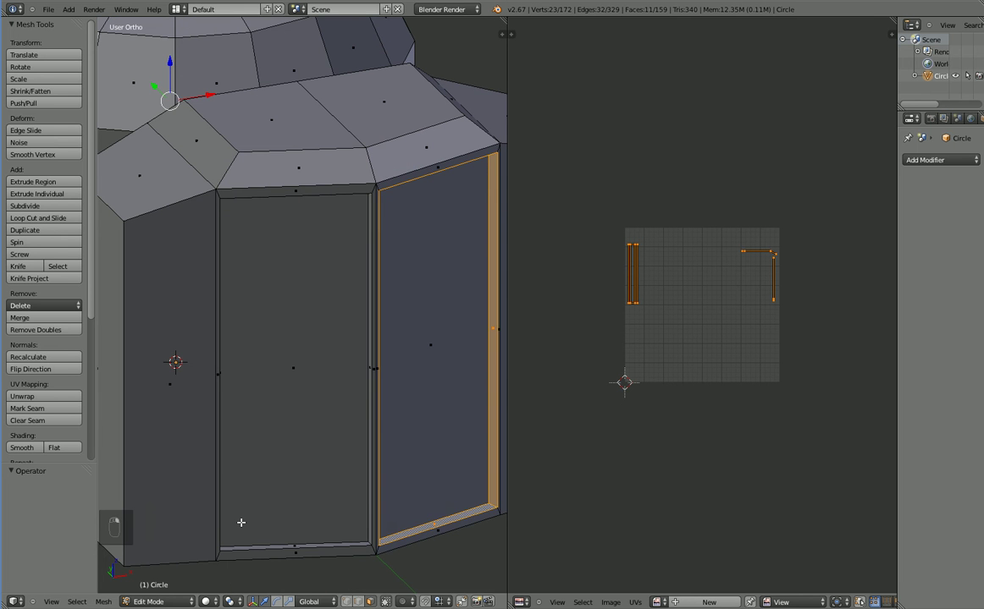
pyautogui.moveTo(241, 522); pyautogui.dragTo(208, 523, button='middle')
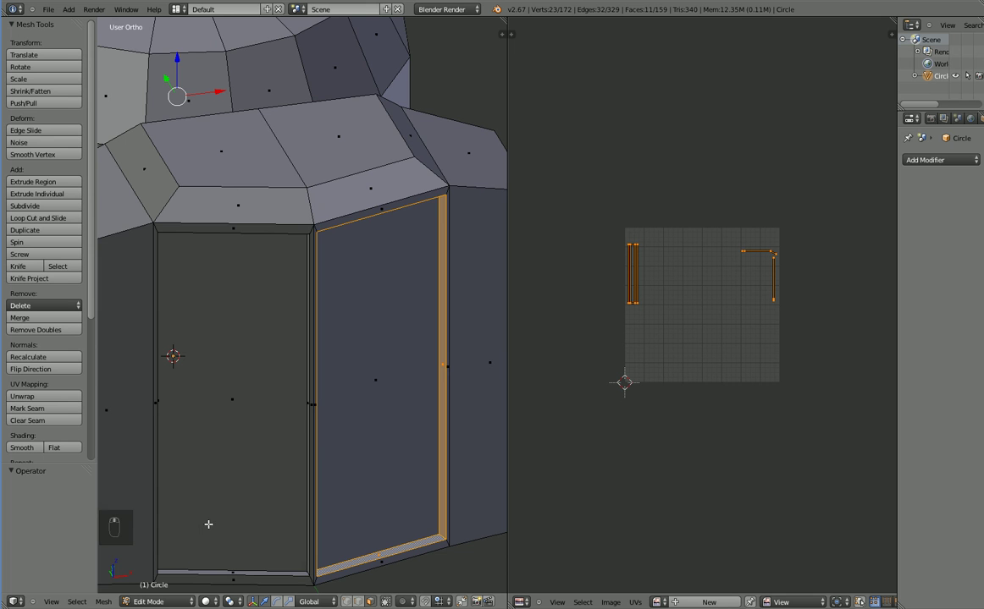
pyautogui.keyDown('alt'); pyautogui.keyDown('shift'); pyautogui.rightClick(308, 573); pyautogui.keyUp('shift'); pyautogui.keyUp('alt')
pyautogui.scroll(-5, 297, 502)
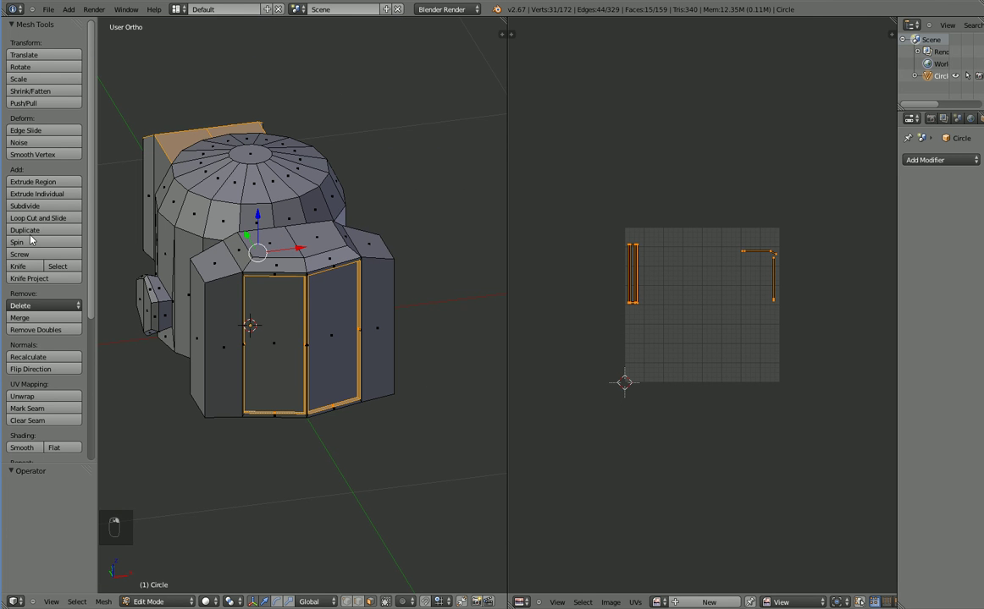
pyautogui.click(42, 396)
pyautogui.click(34, 441)
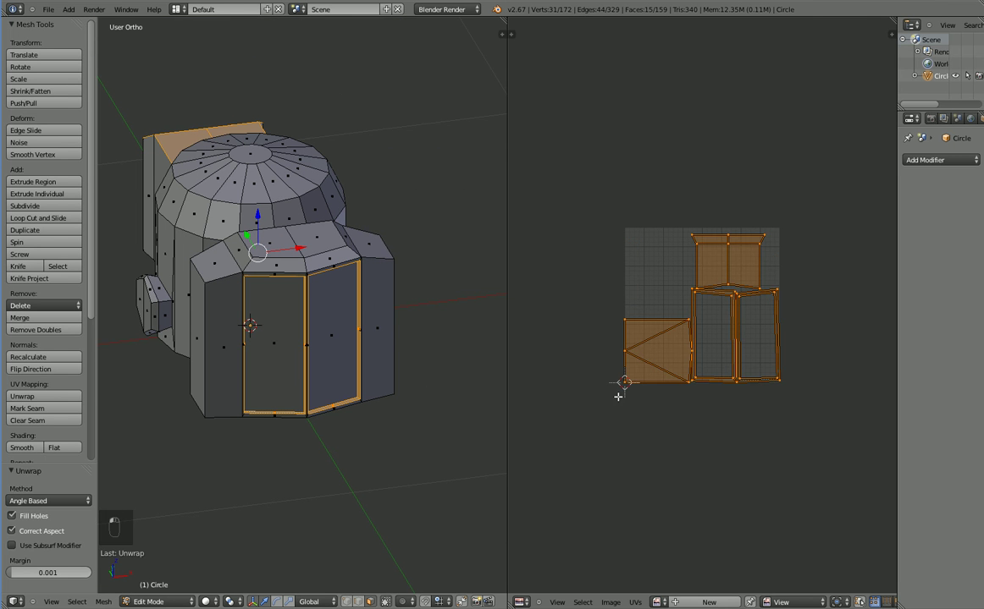
# Scale the unwrapped islands to 0.325, move them to the UV grid's lower edge beside the other small islands, and select the whole mesh
pyautogui.press('s')
pyautogui.click(732, 336)
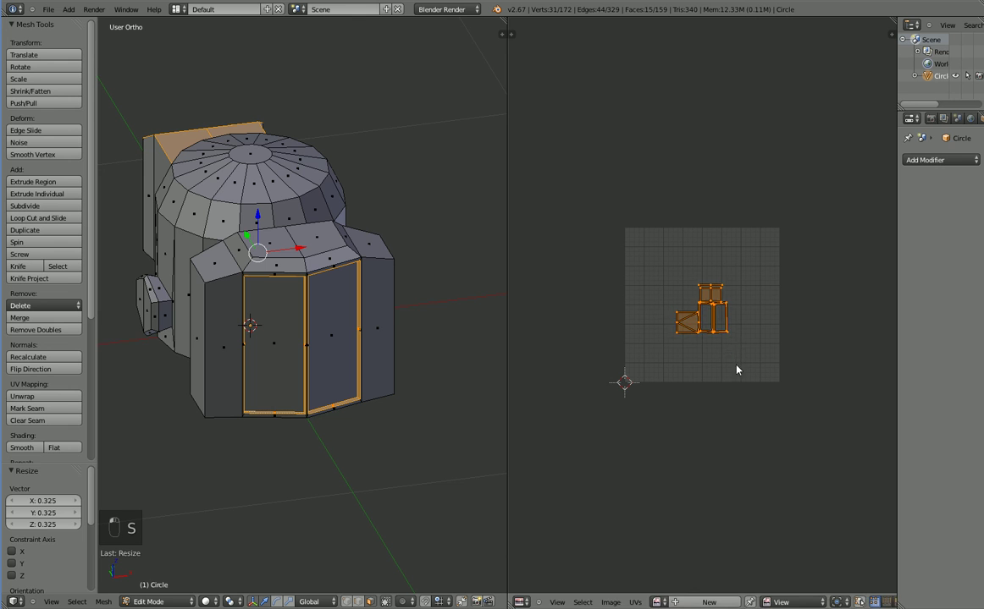
pyautogui.press('g')
pyautogui.press('g')
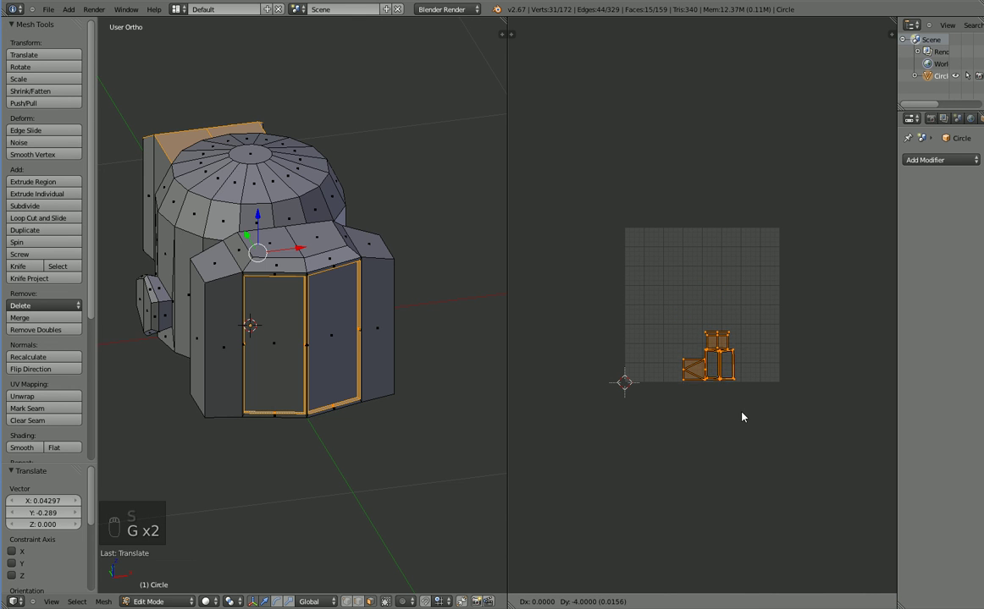
pyautogui.click(743, 410)
pyautogui.press('a')
pyautogui.press('a')
pyautogui.press('a')
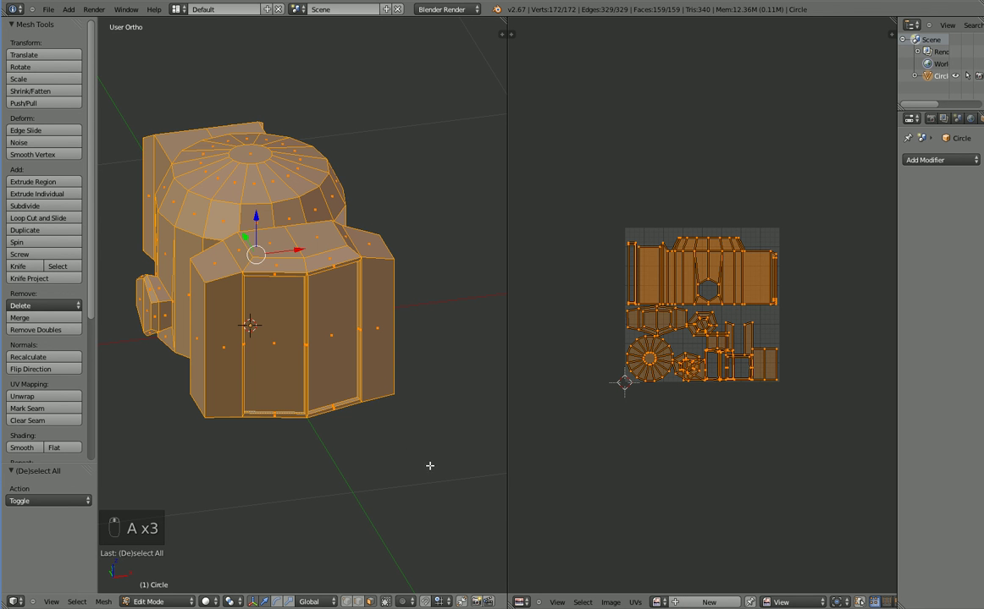
# Save the file and bring up the command for exporting the UV layout
pyautogui.hotkey('ctrl', 's')
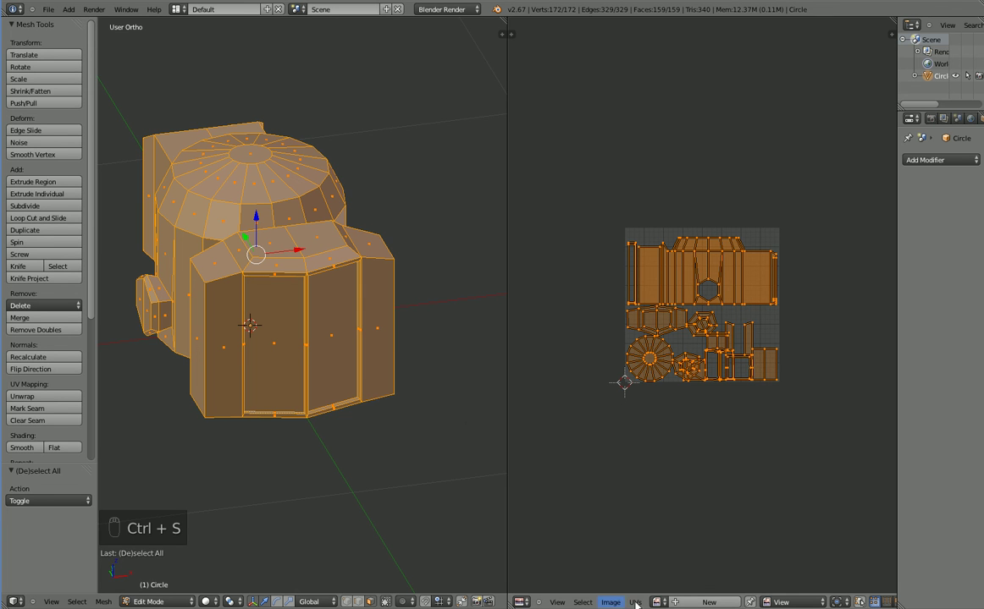
pyautogui.click(635, 603)
pyautogui.moveTo(671, 320)
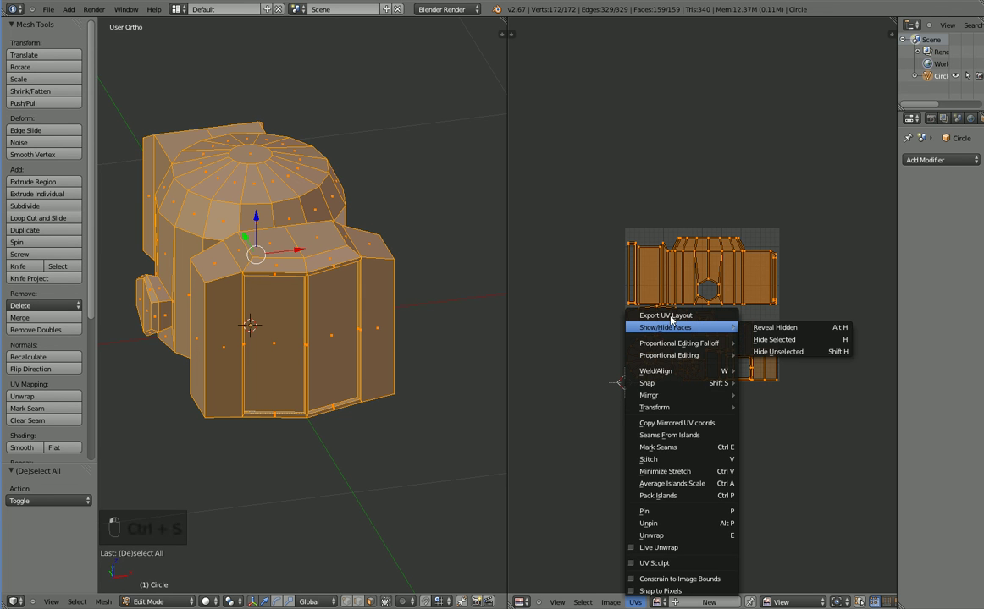